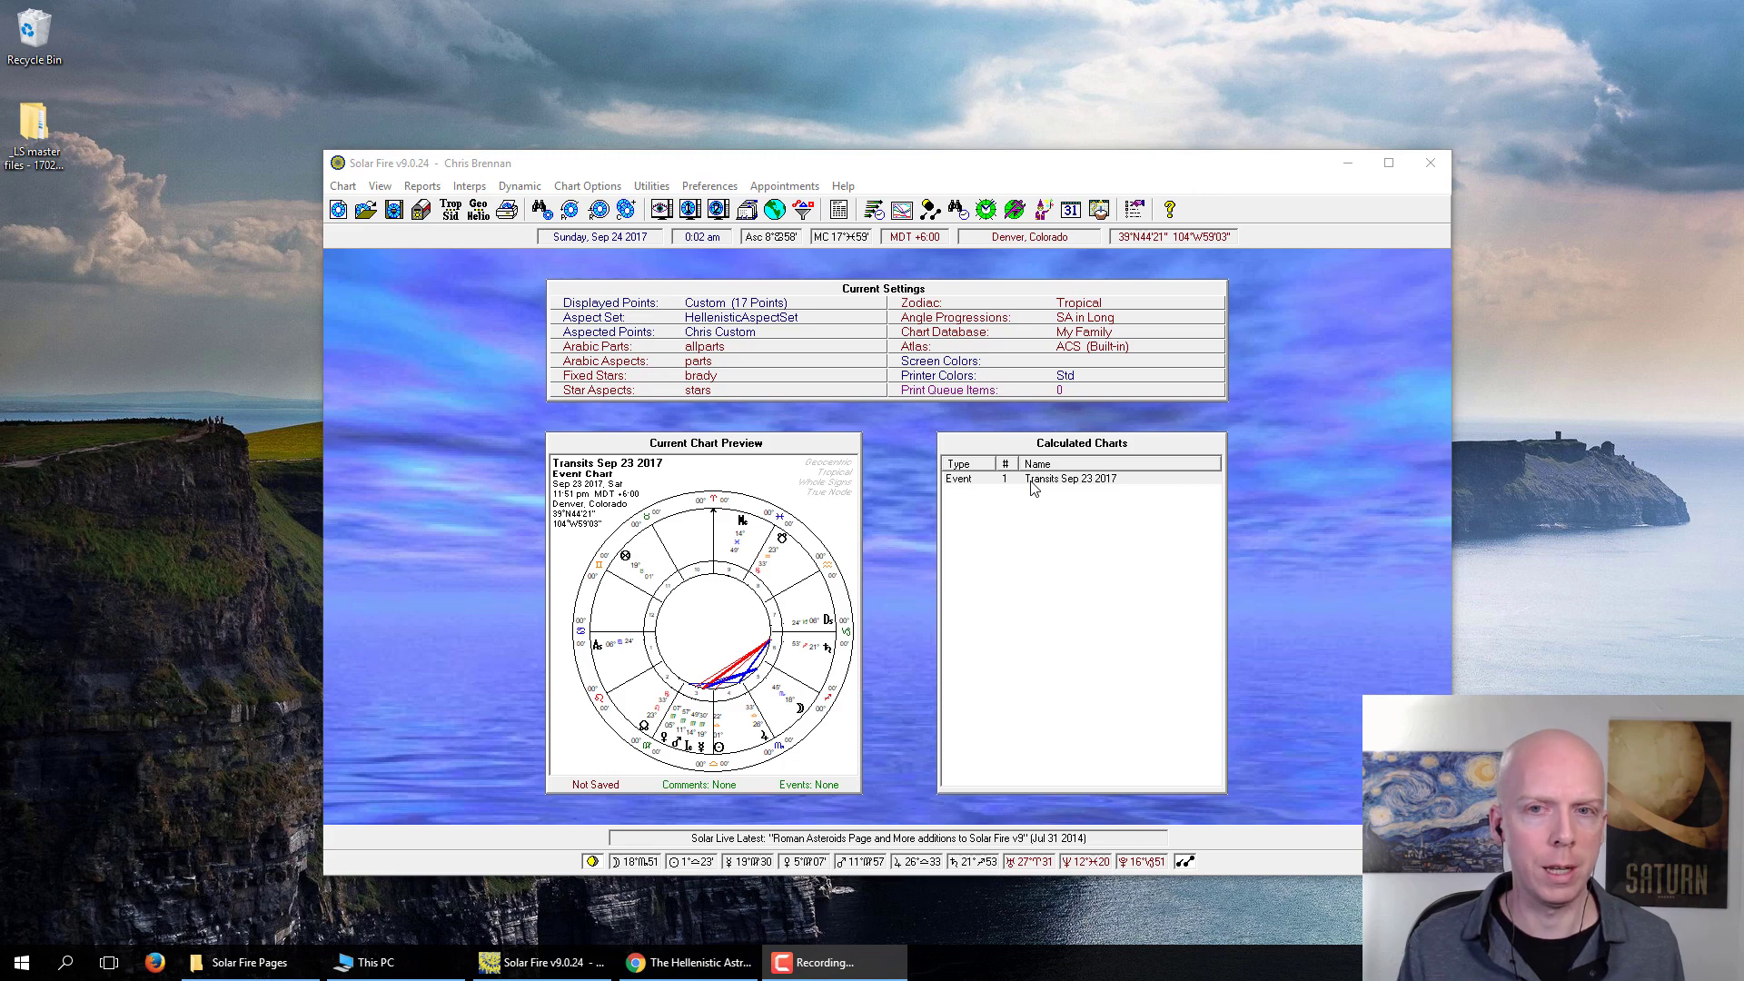
# Step: Open the Transits Sep 23 2017 event chart in its own view and maximize the chart window
pyautogui.doubleClick(1069, 484)
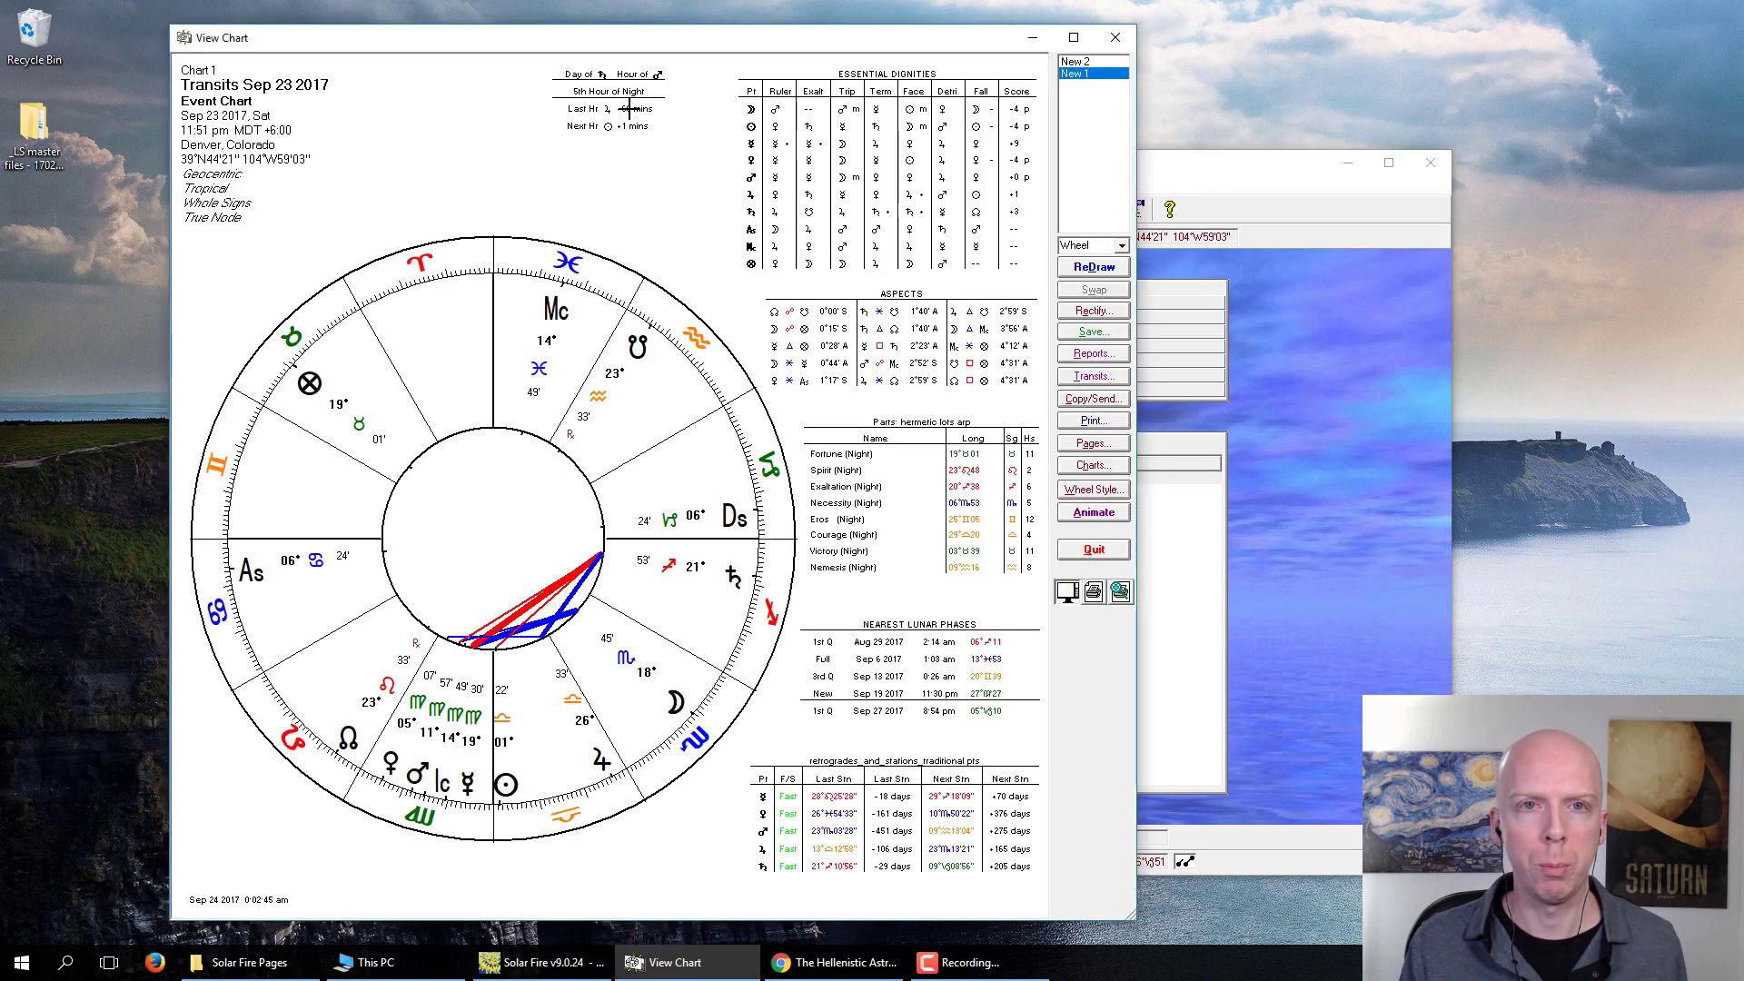
pyautogui.doubleClick(684, 38)
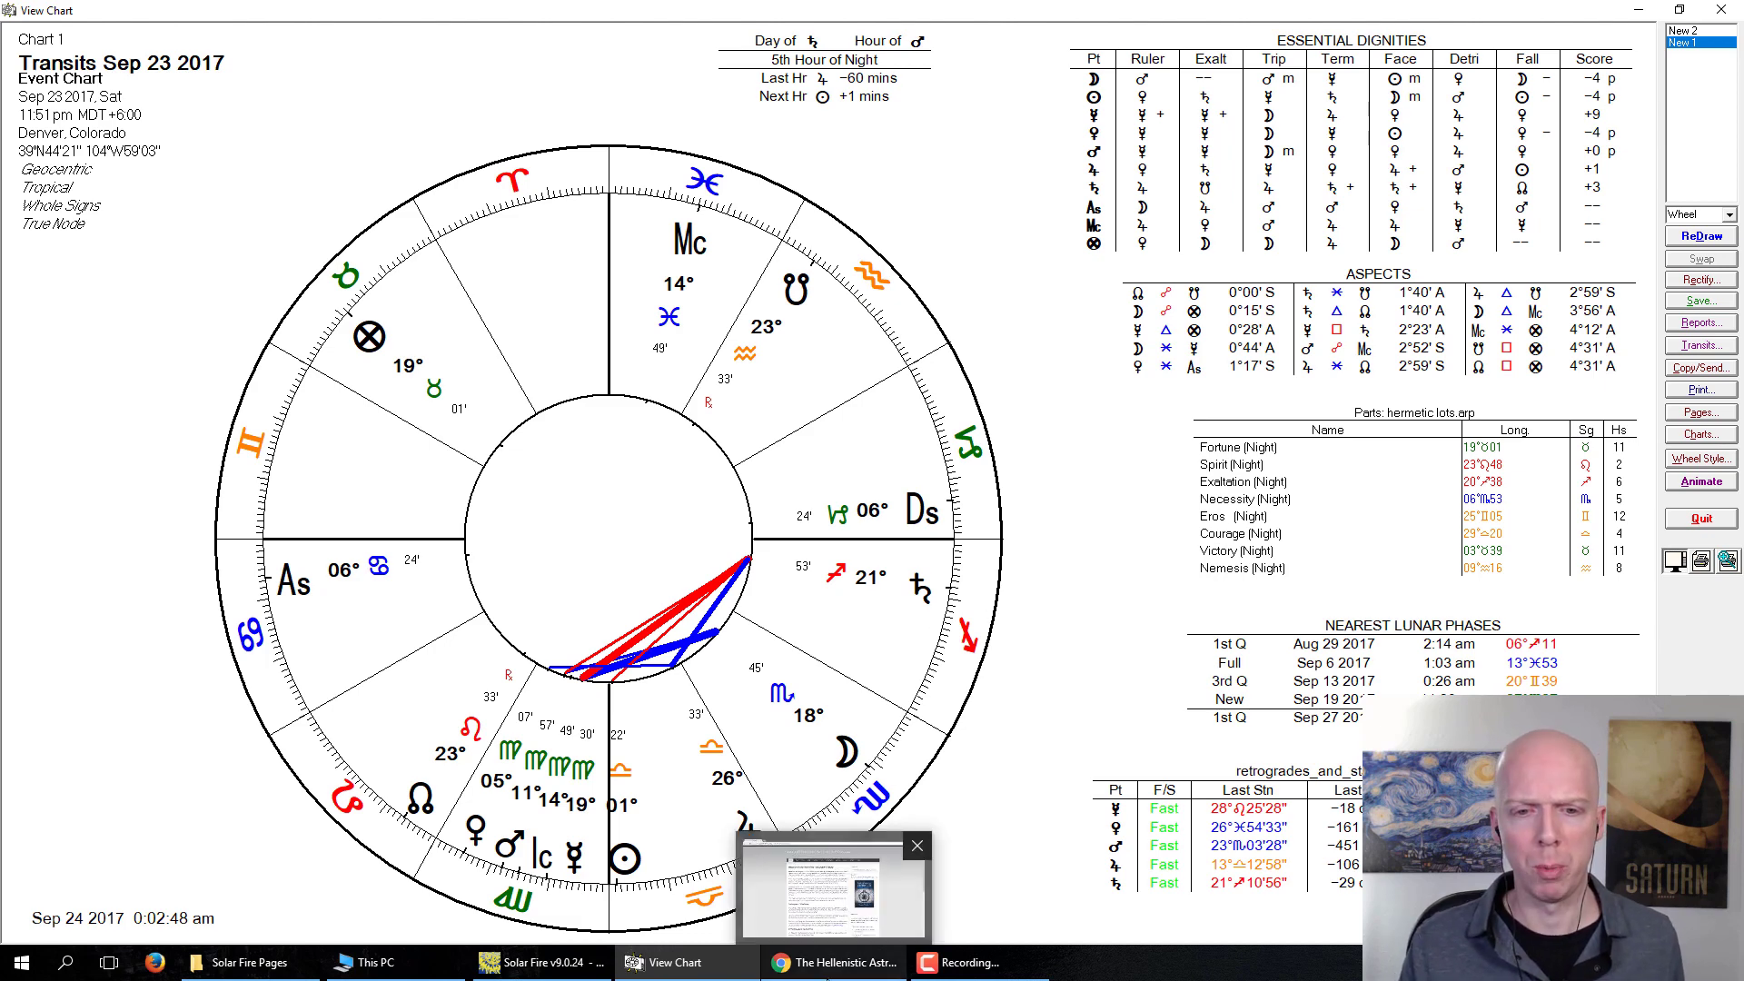
pyautogui.click(831, 961)
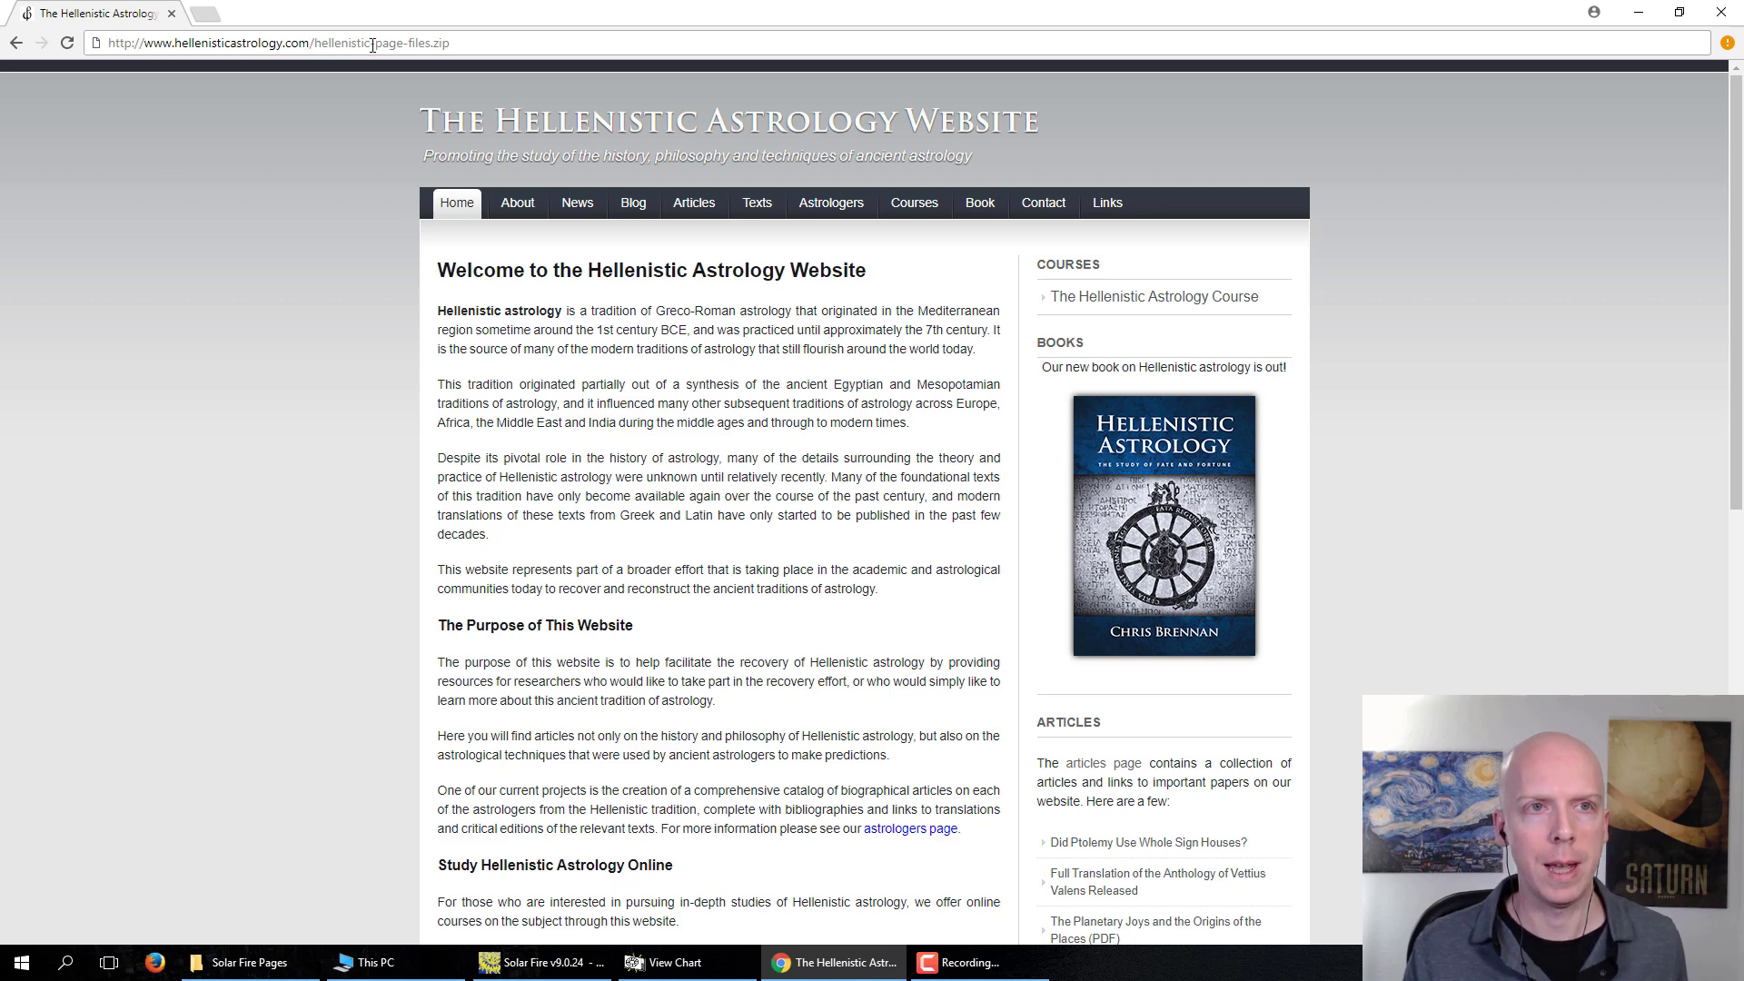
pyautogui.click(432, 43)
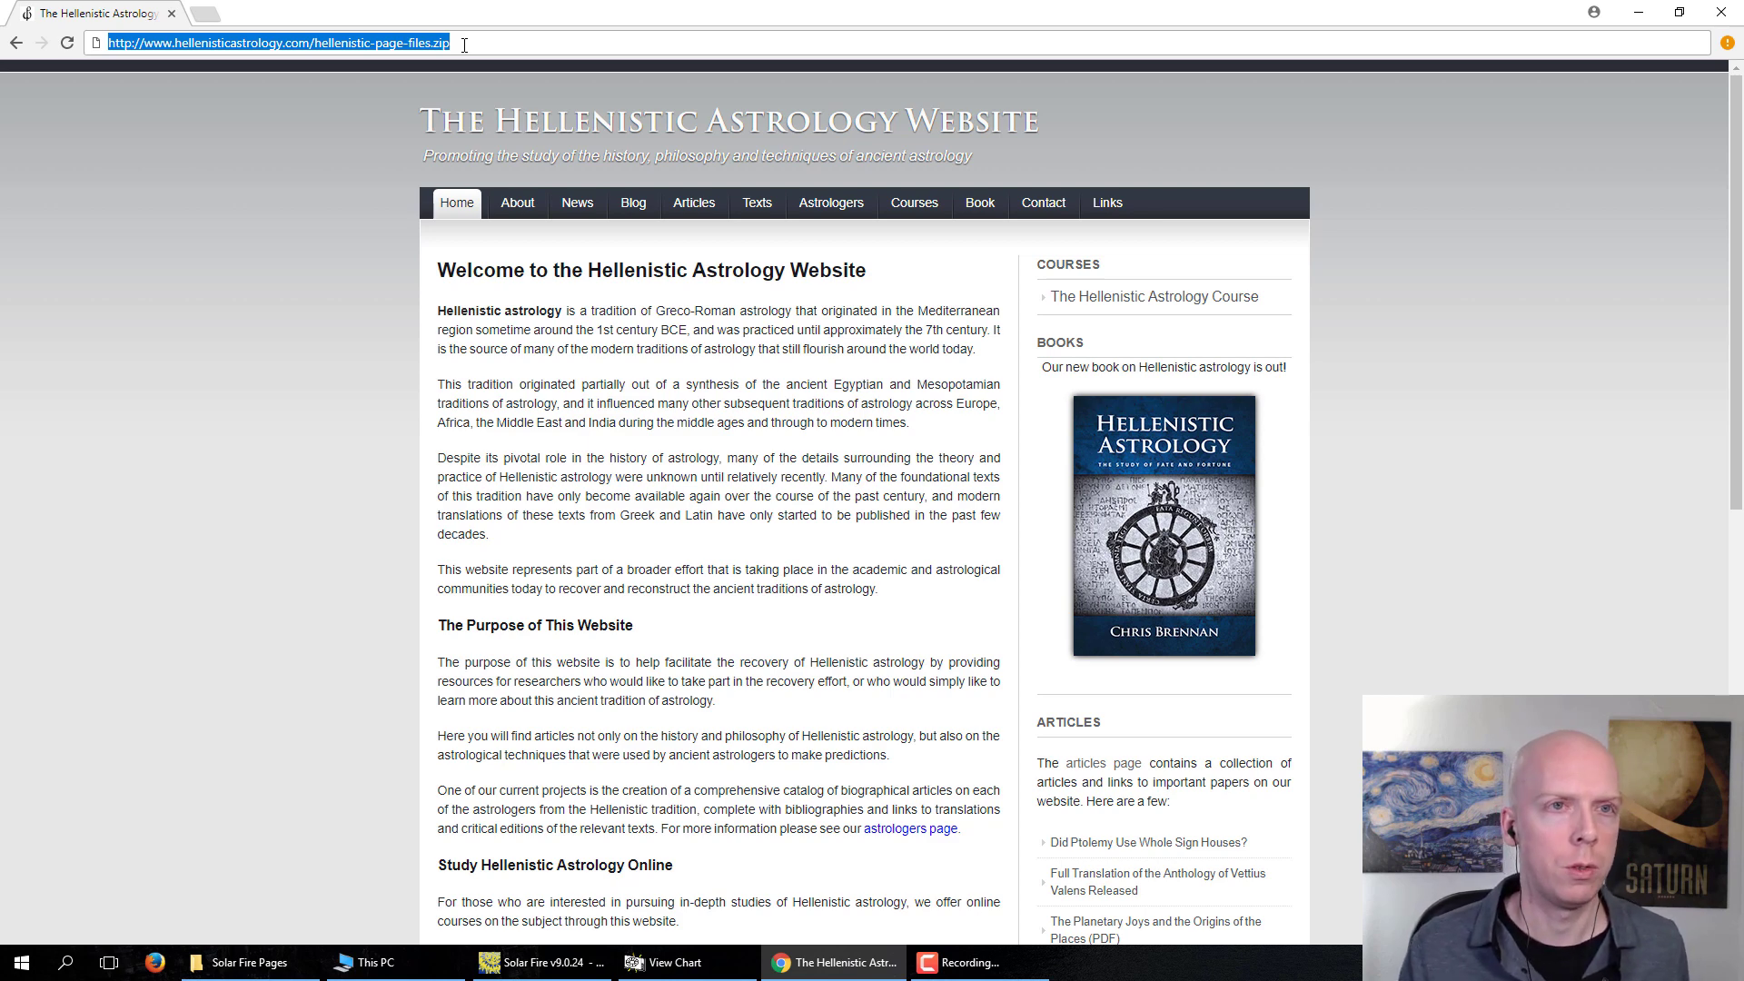
pyautogui.click(479, 43)
pyautogui.press('Return')
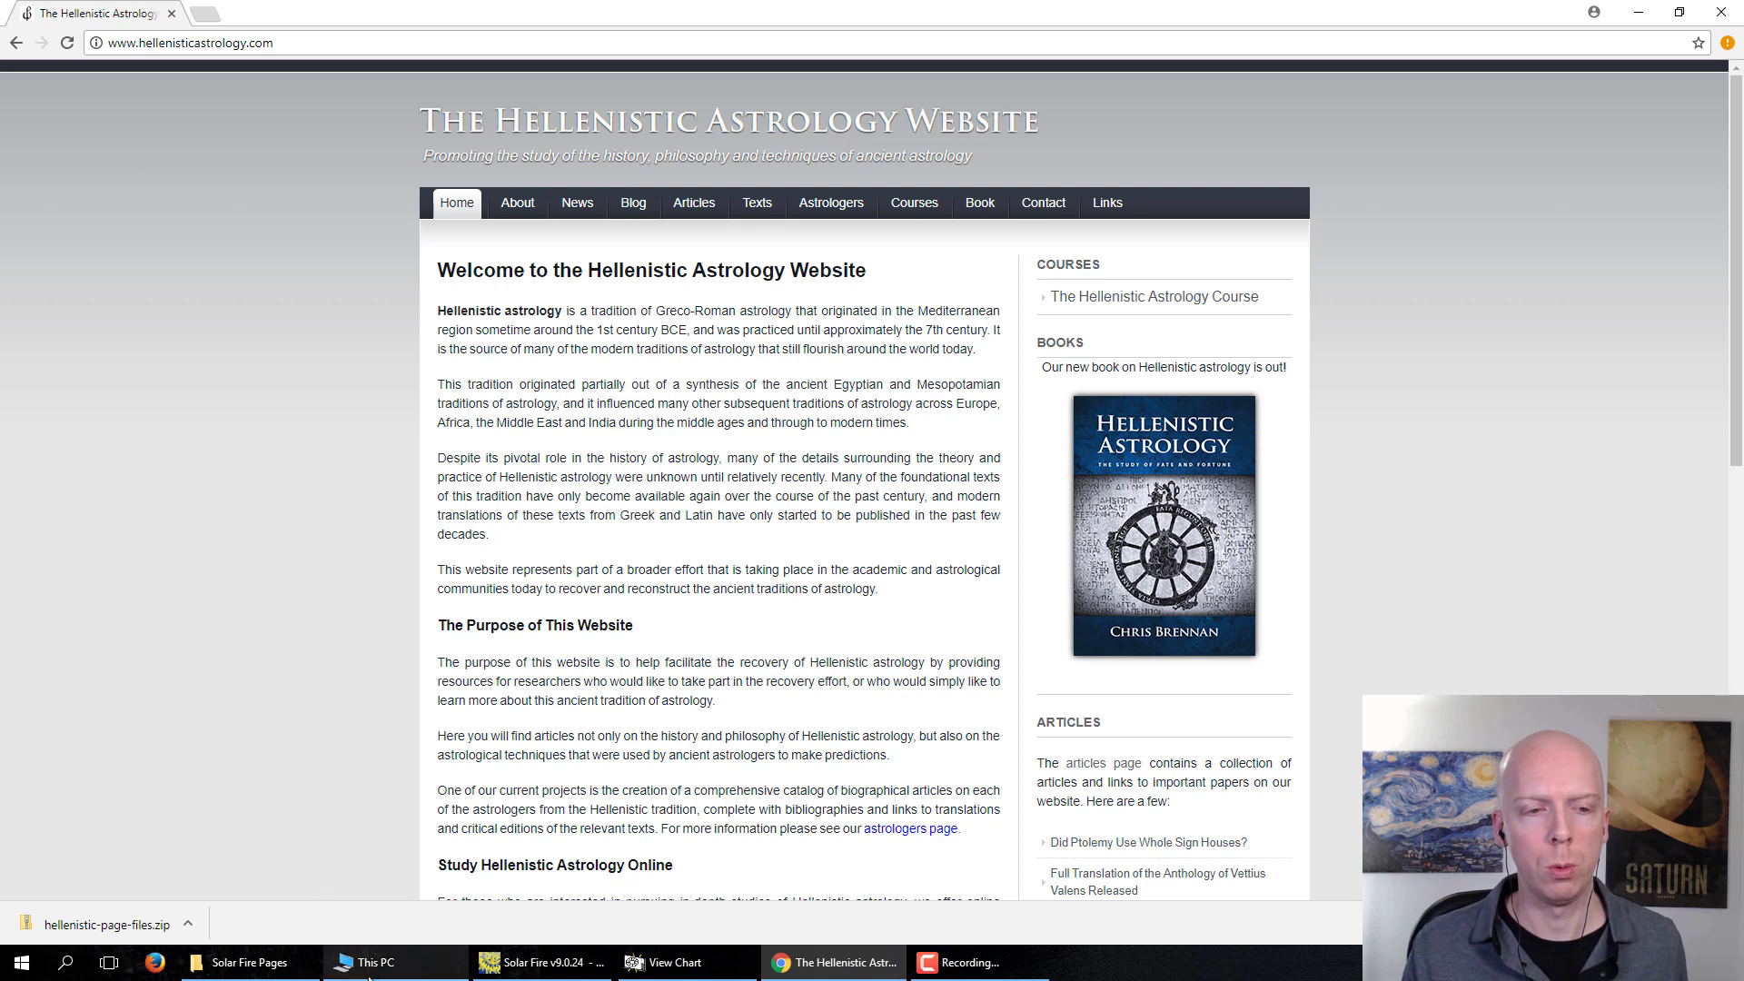
# Step: Switch to the Solar Fire Pages folder, open the hellenistic-page-files archive and open its Instructions text file
pyautogui.moveTo(279, 974)
pyautogui.click(384, 885)
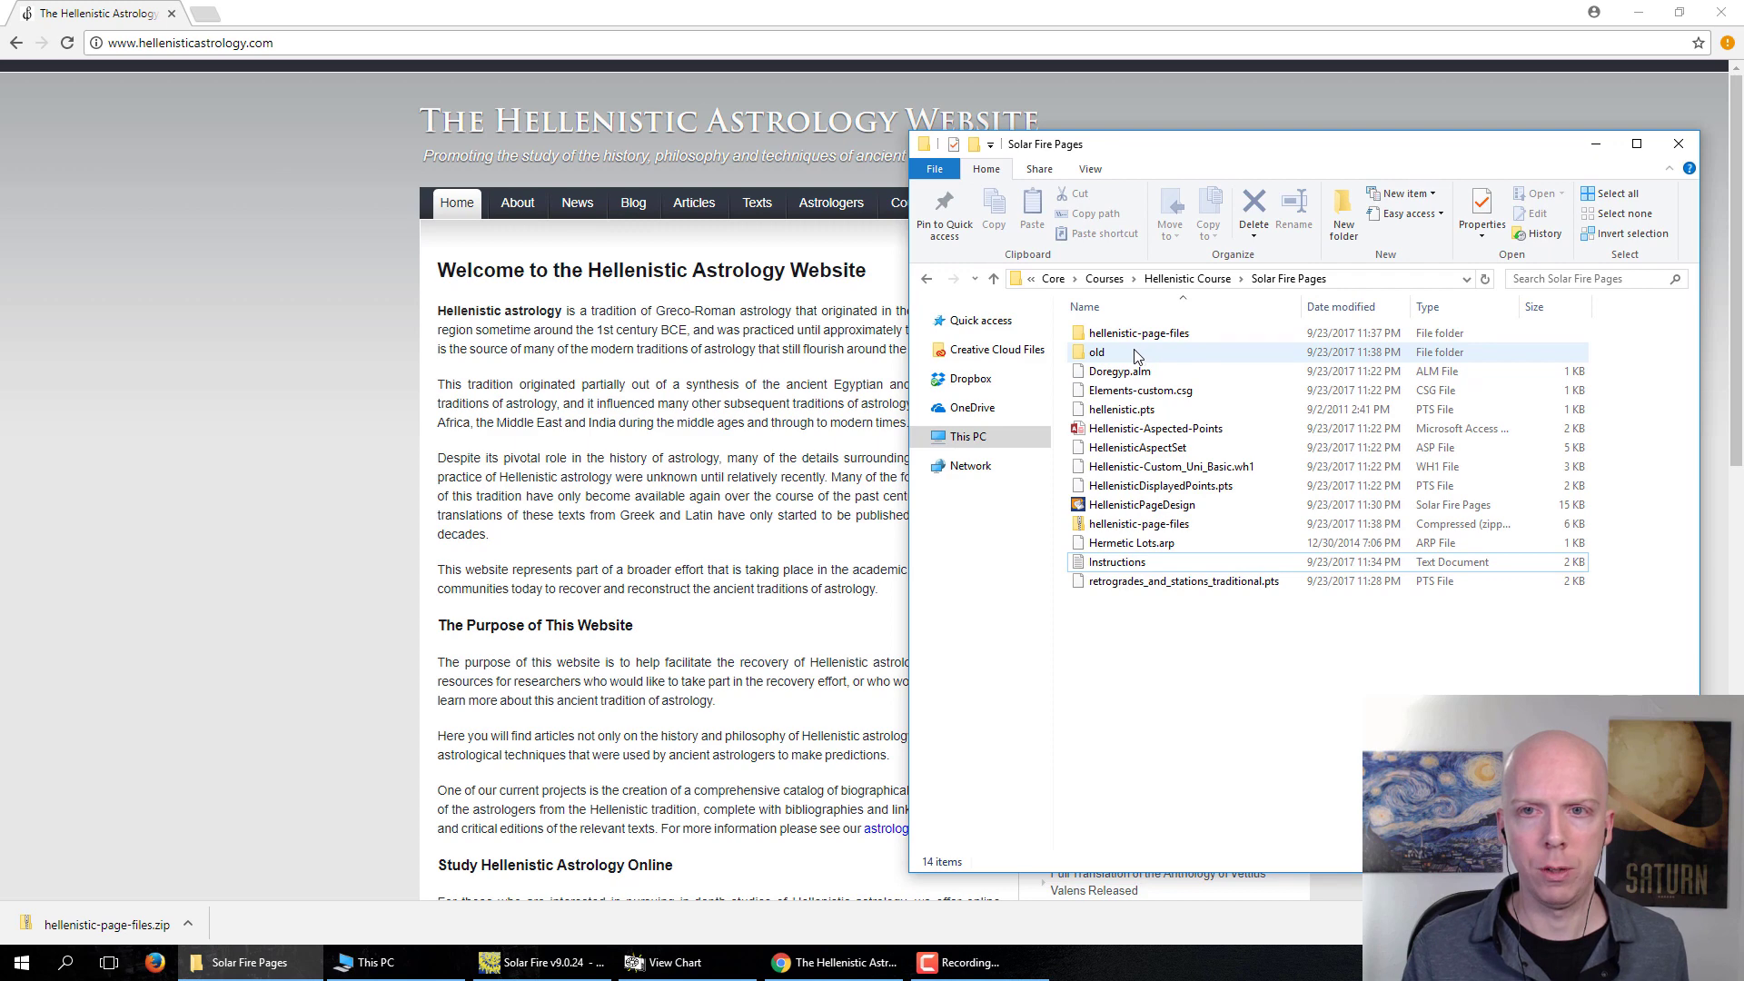
pyautogui.doubleClick(1148, 525)
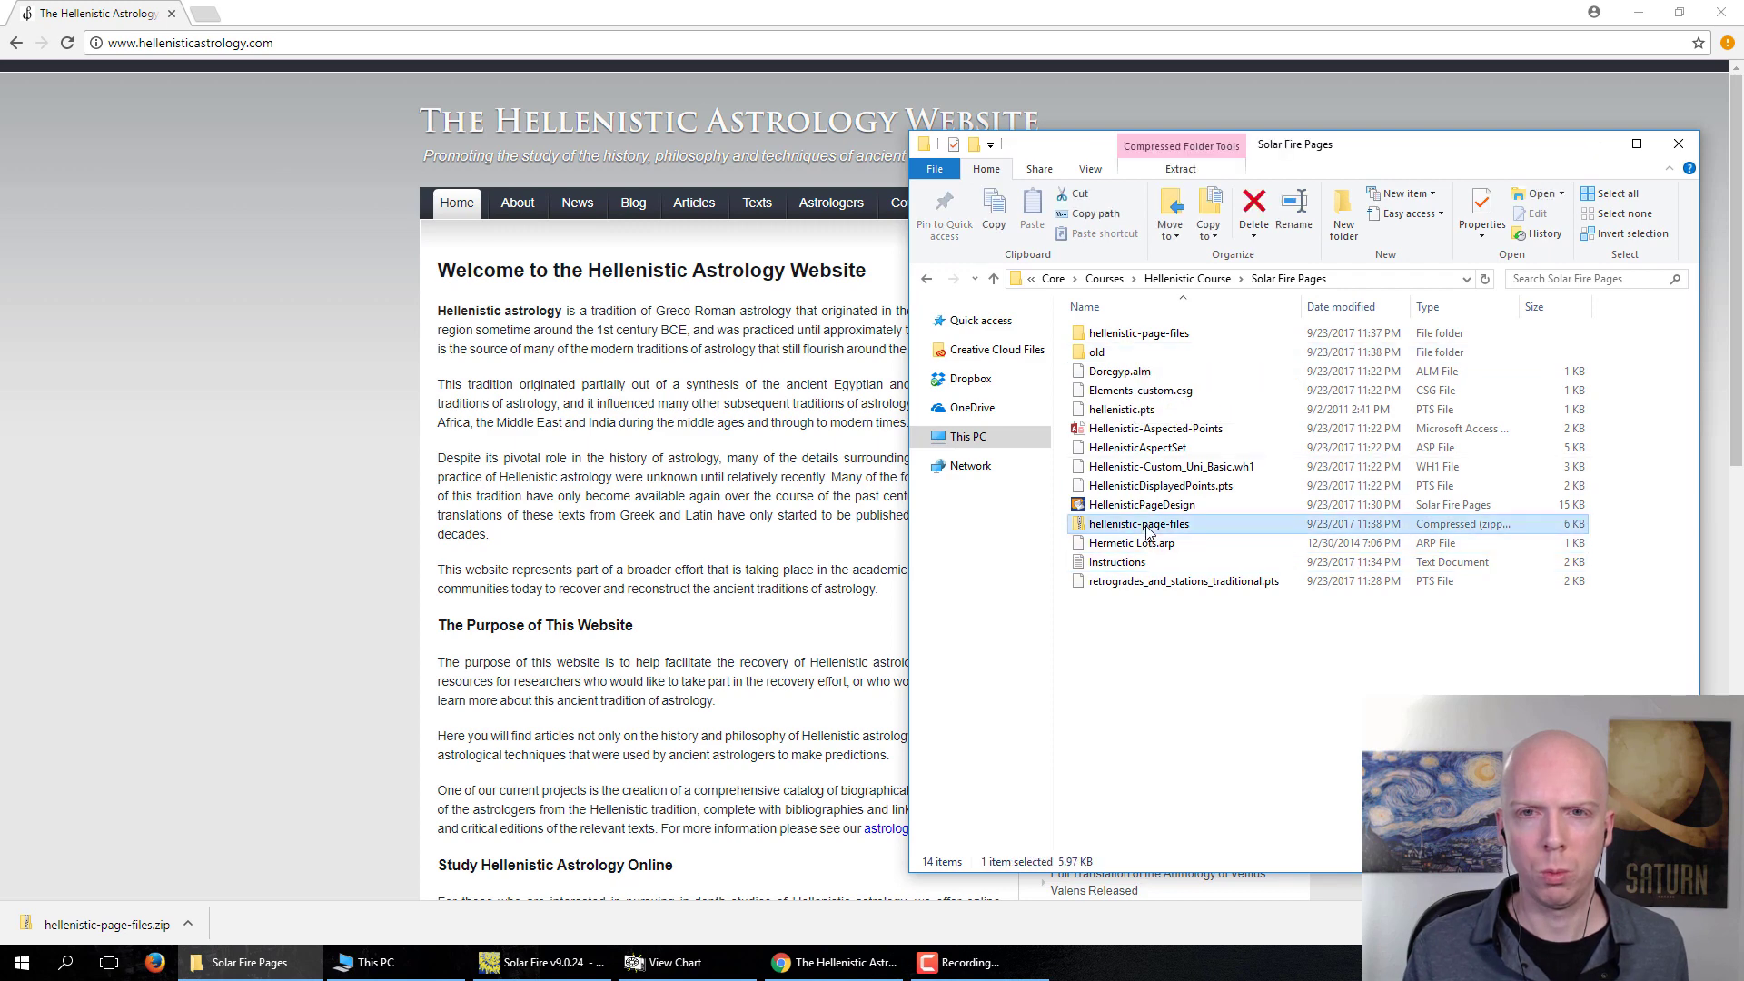
pyautogui.doubleClick(1140, 336)
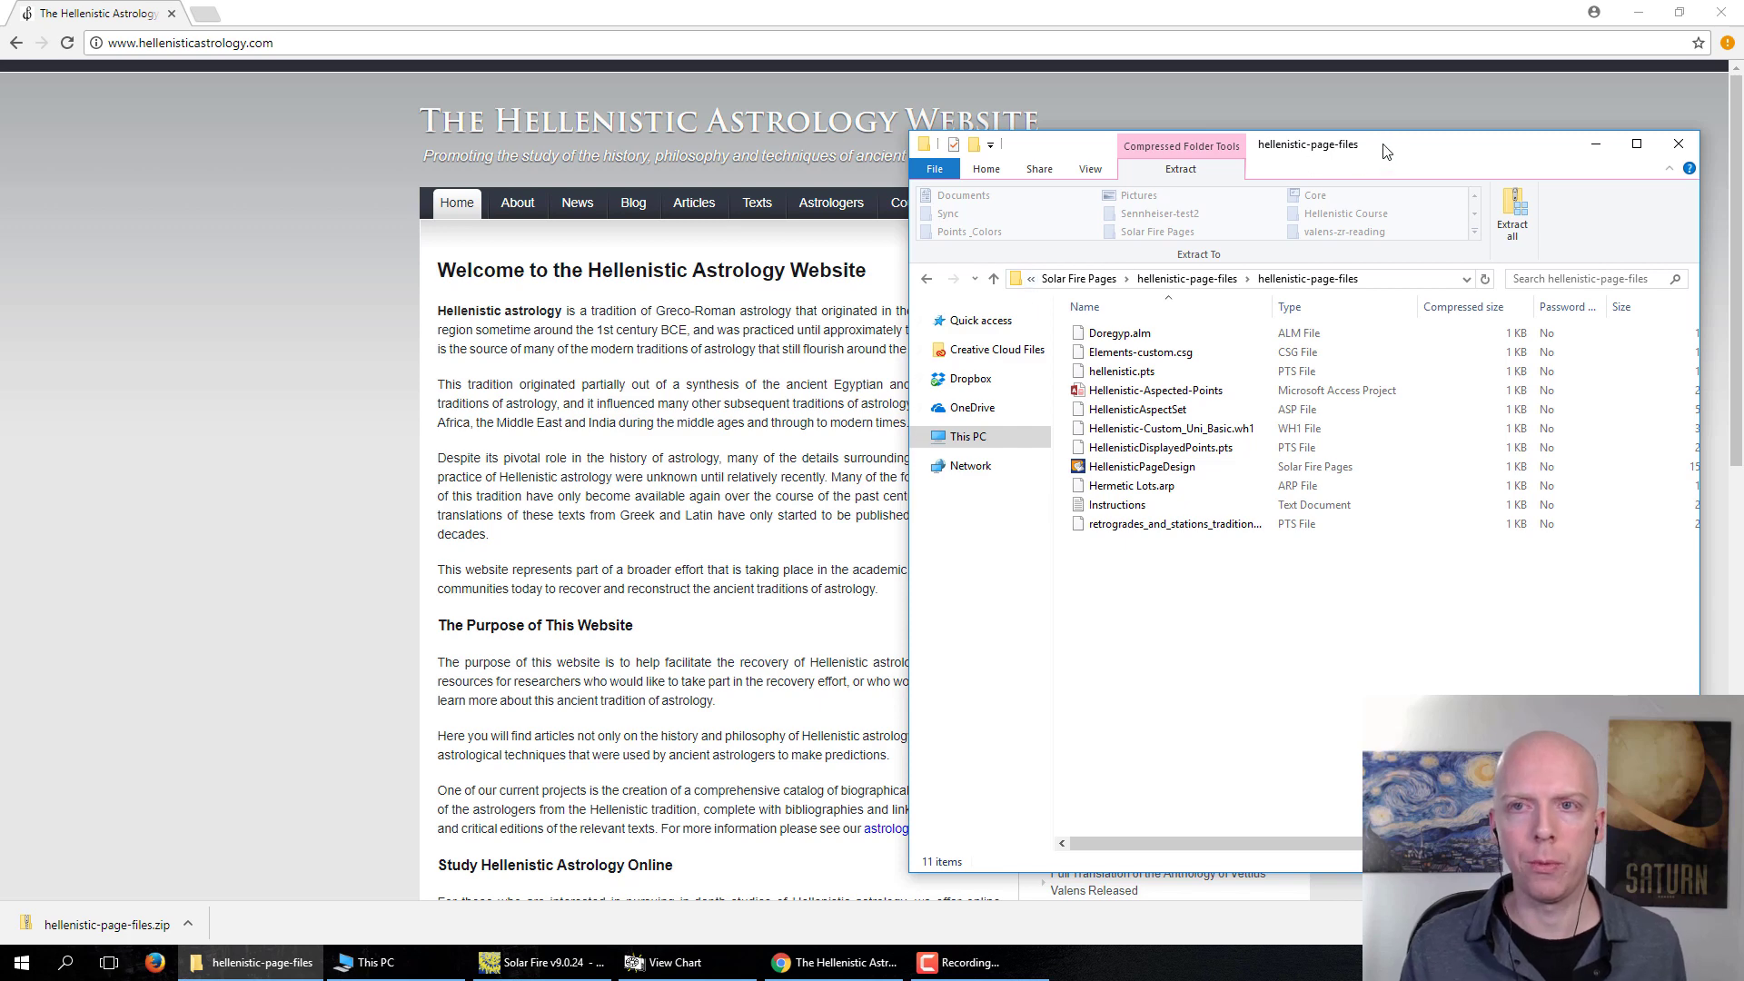
pyautogui.moveTo(1387, 150)
pyautogui.mouseDown()
pyautogui.moveTo(1211, 145)
pyautogui.moveTo(1375, 152)
pyautogui.moveTo(1360, 156)
pyautogui.mouseUp()
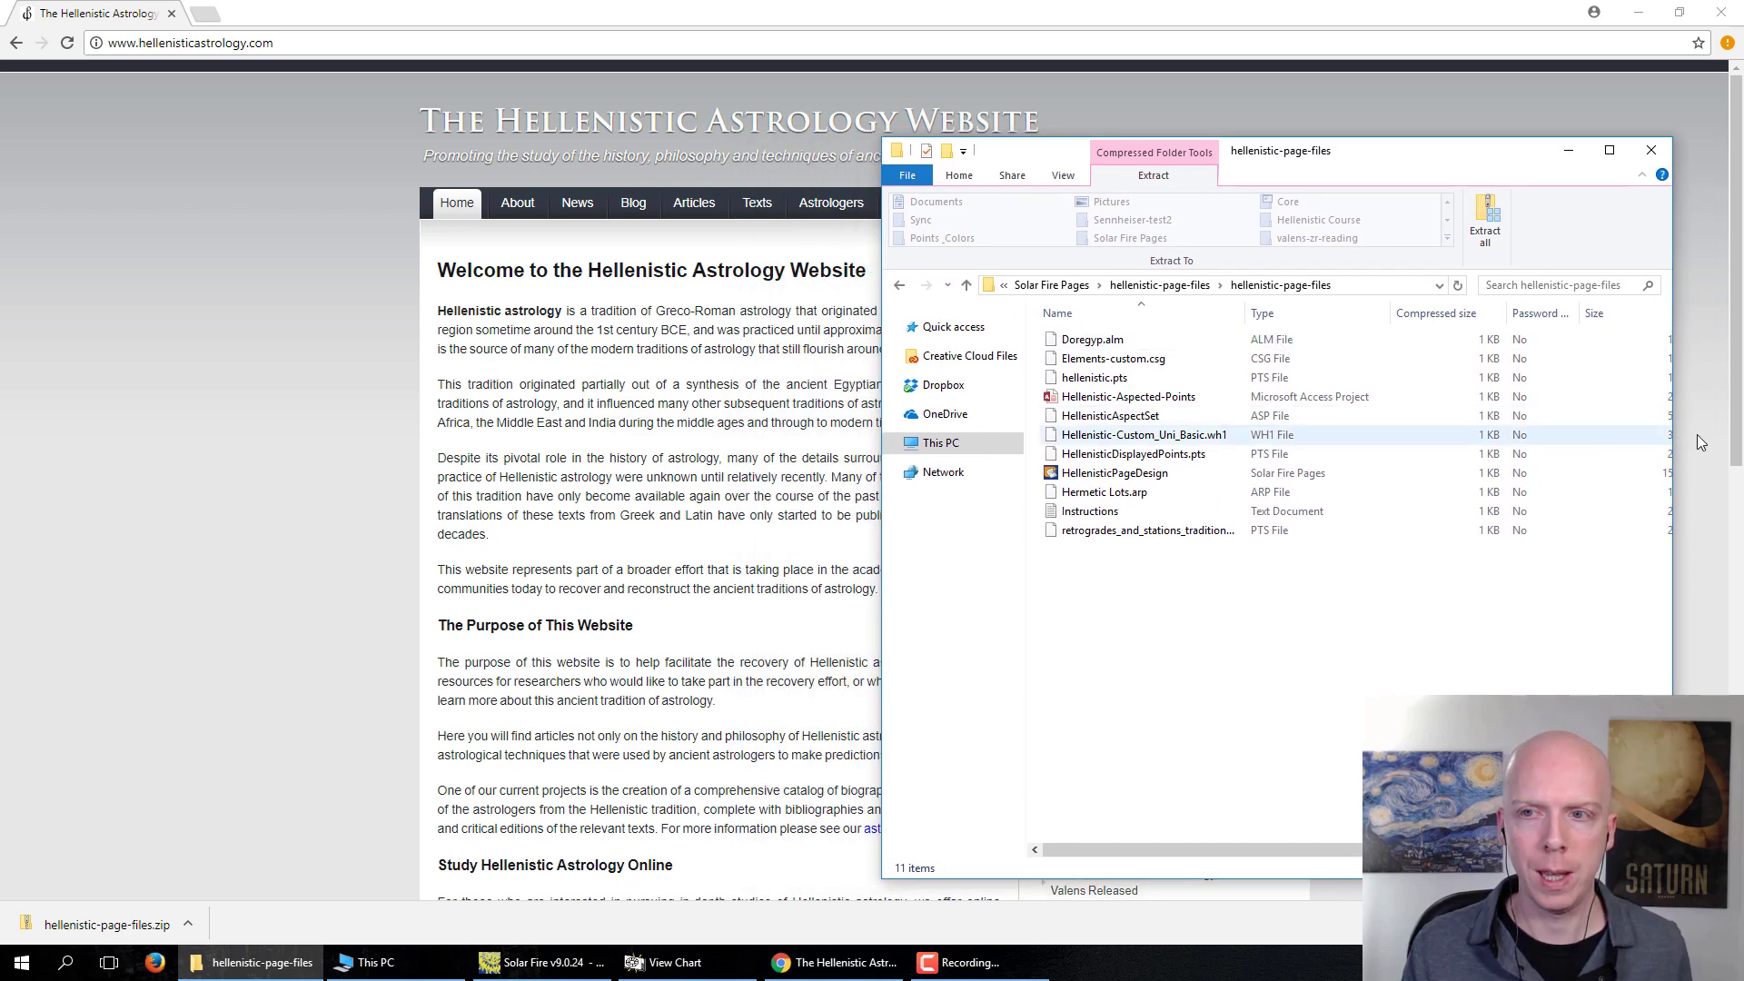
pyautogui.moveTo(1677, 432); pyautogui.dragTo(1730, 433)
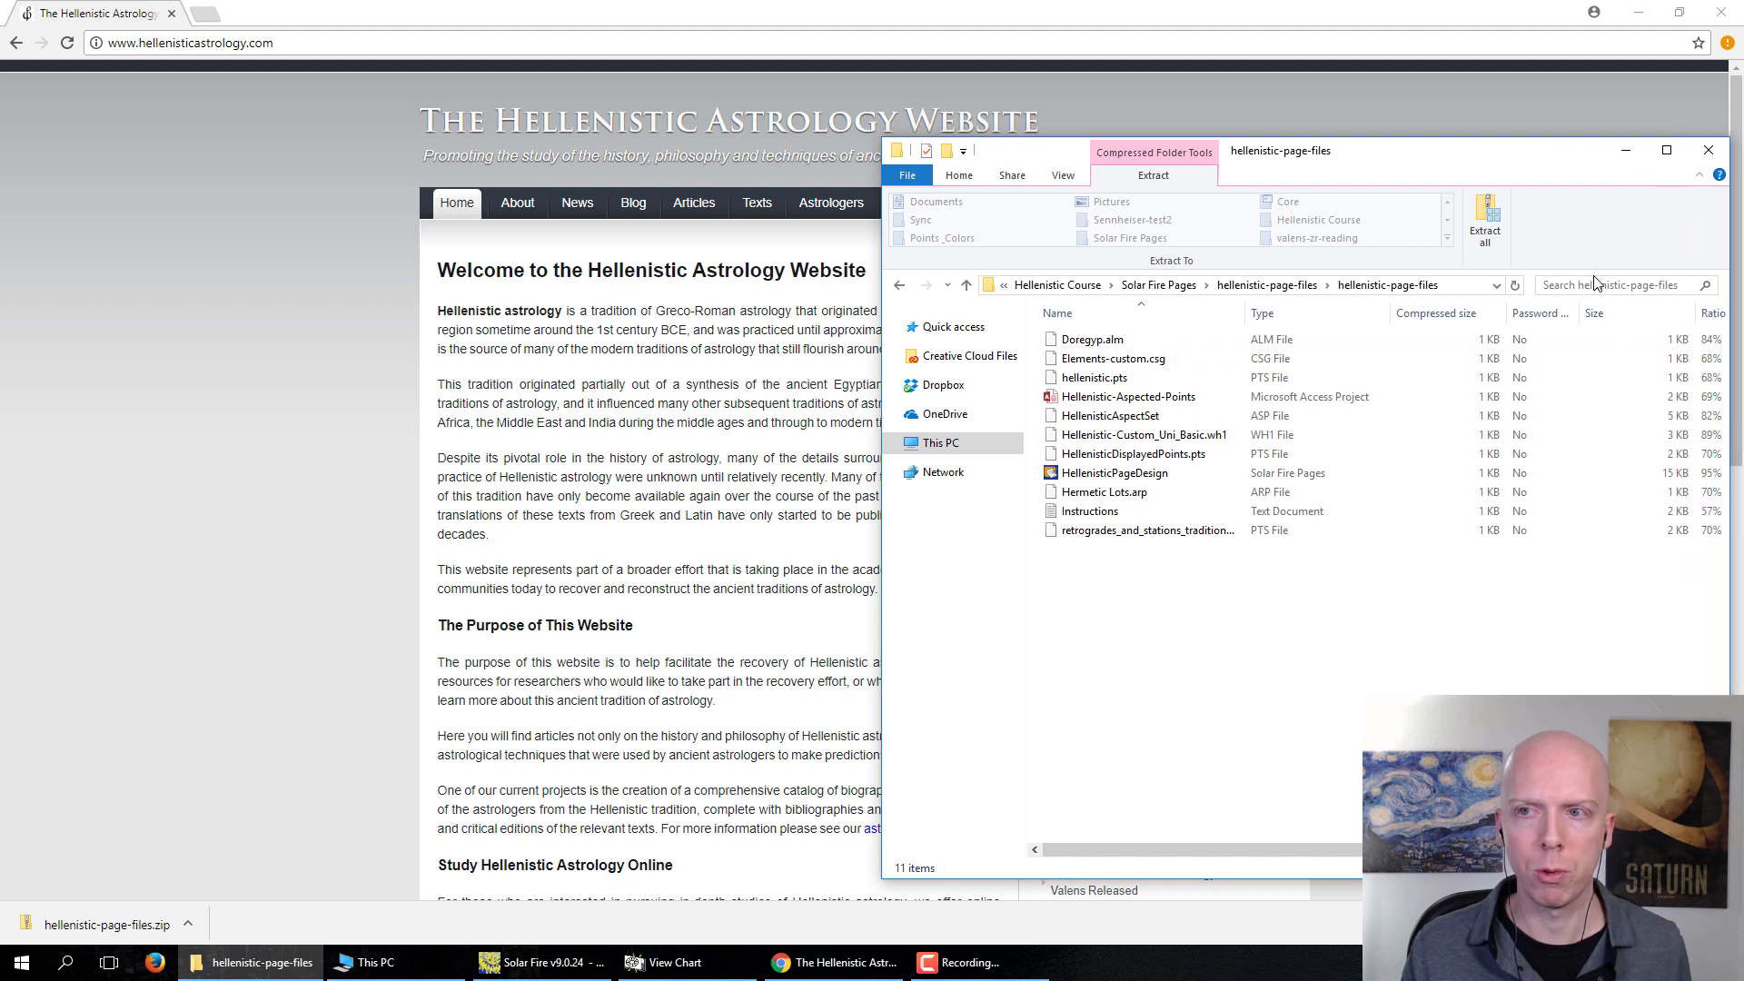
pyautogui.moveTo(1730, 336); pyautogui.dragTo(1637, 333)
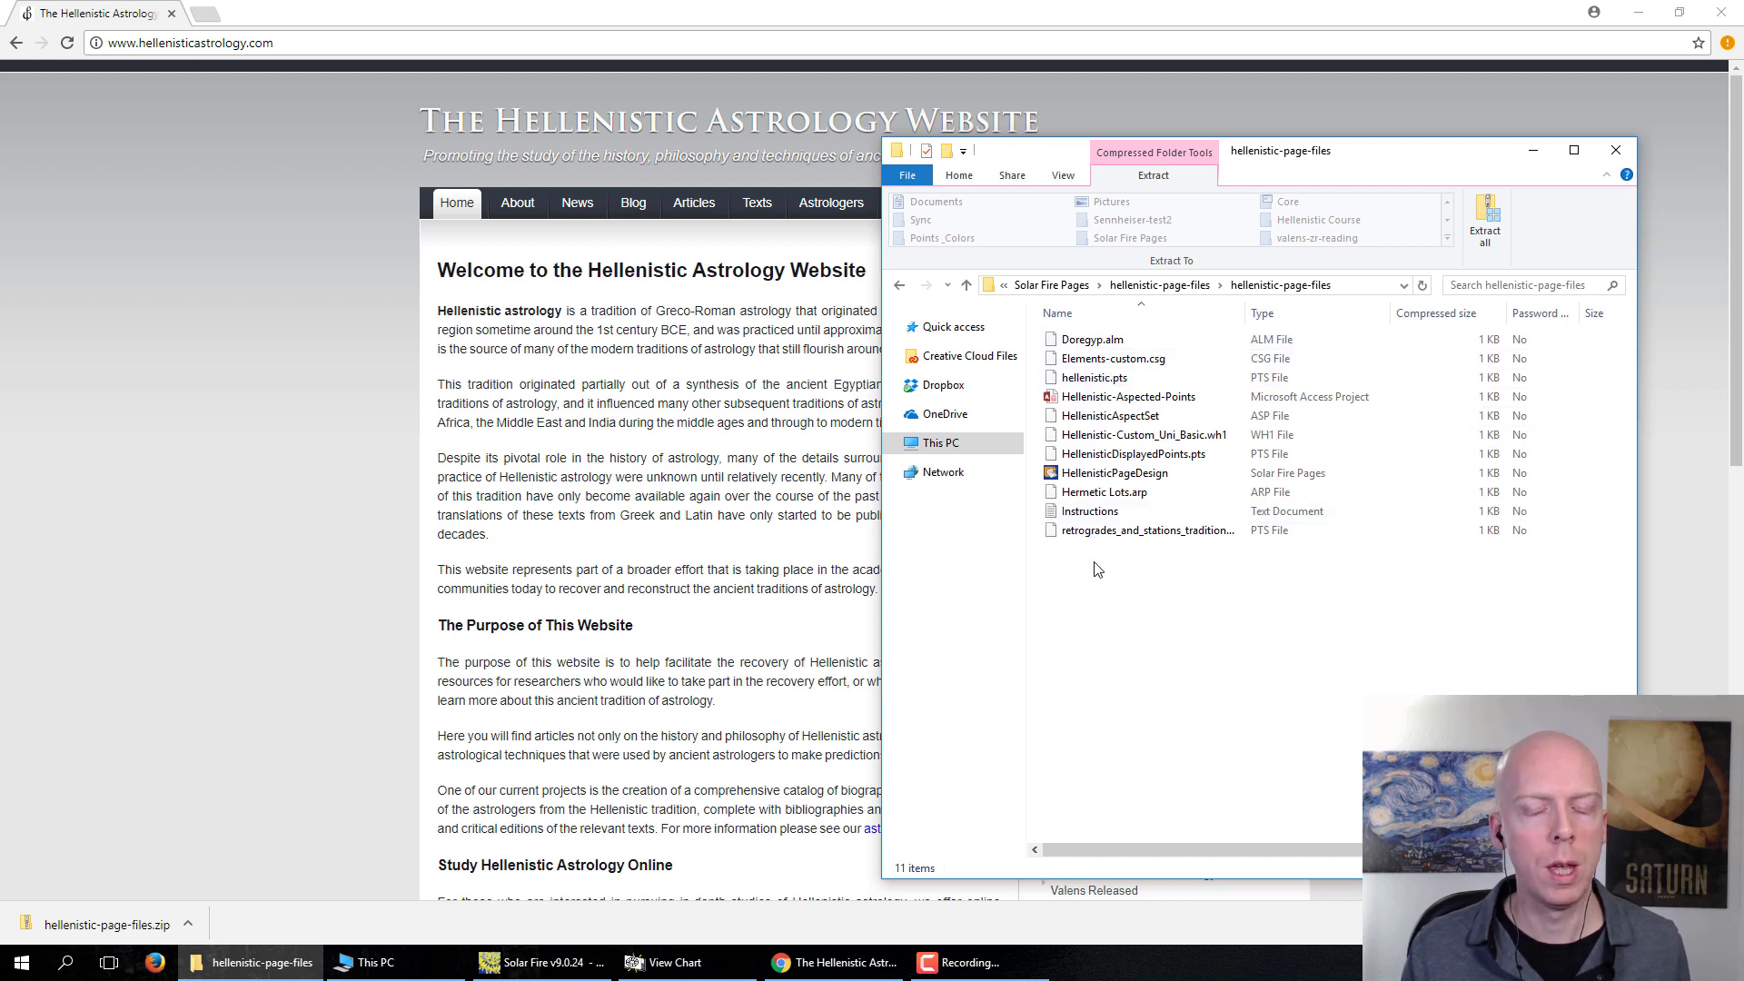
pyautogui.doubleClick(1087, 514)
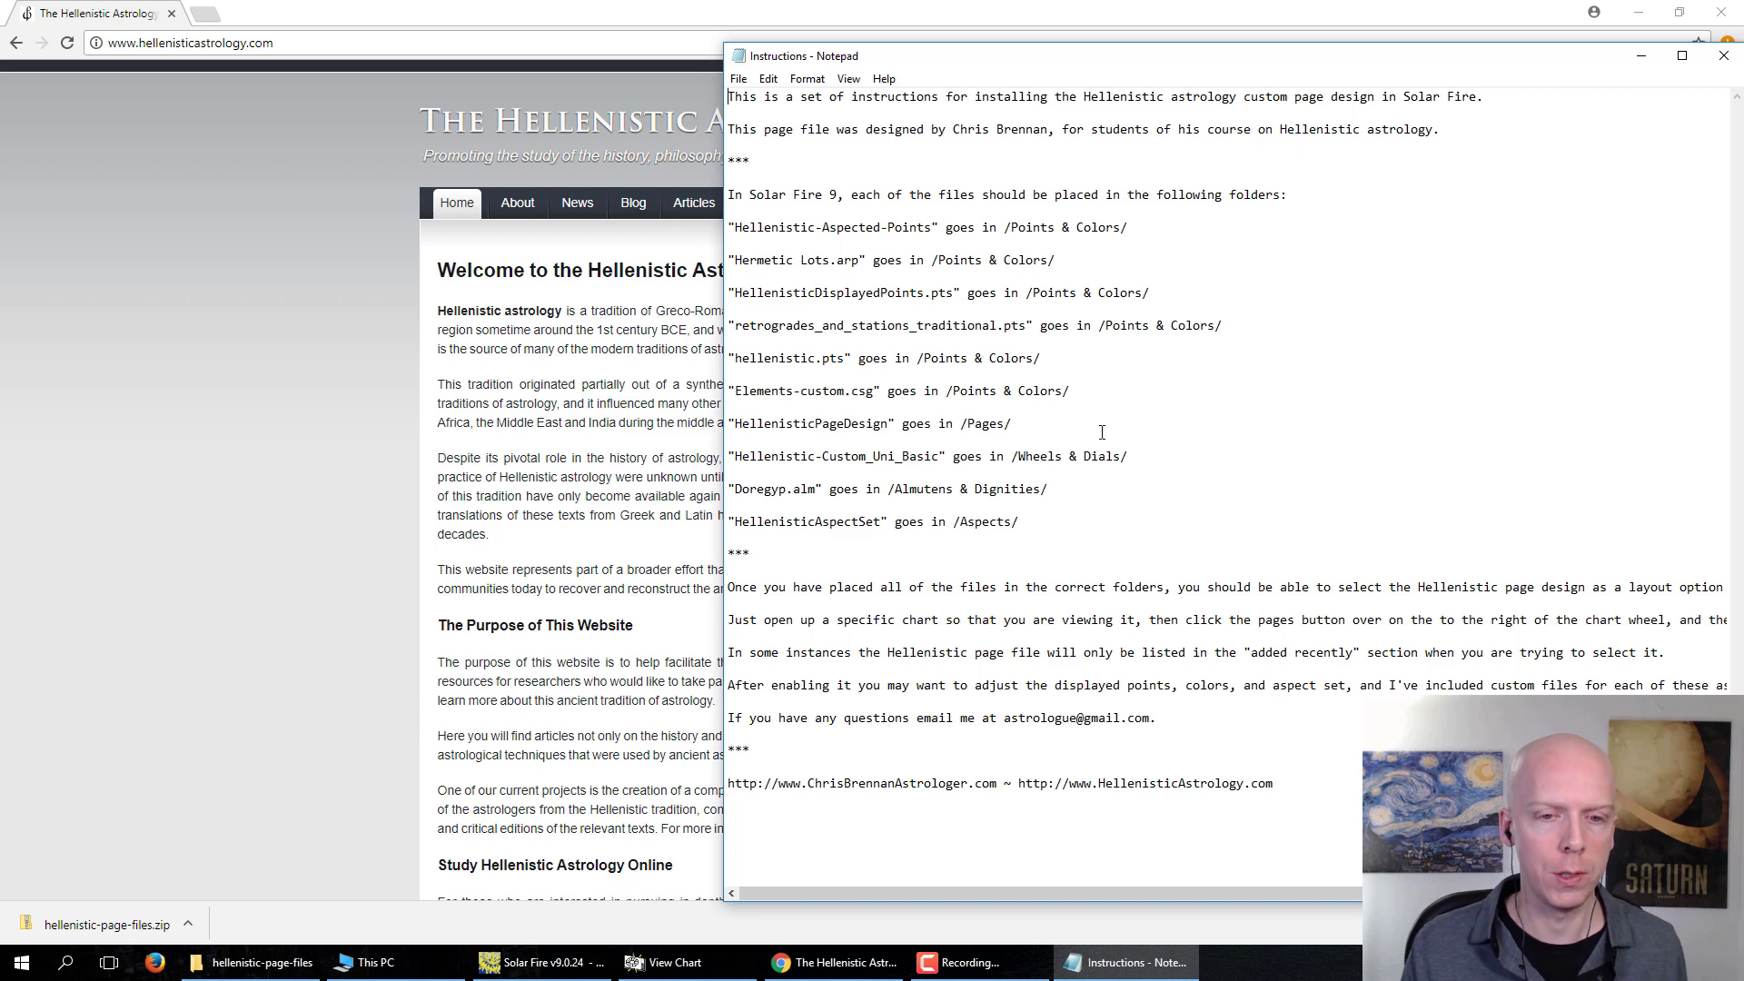
# Step: Open the Solar Fire User Files folder in Documents and minimize the instructions so both folder windows sit side by side
pyautogui.click(381, 962)
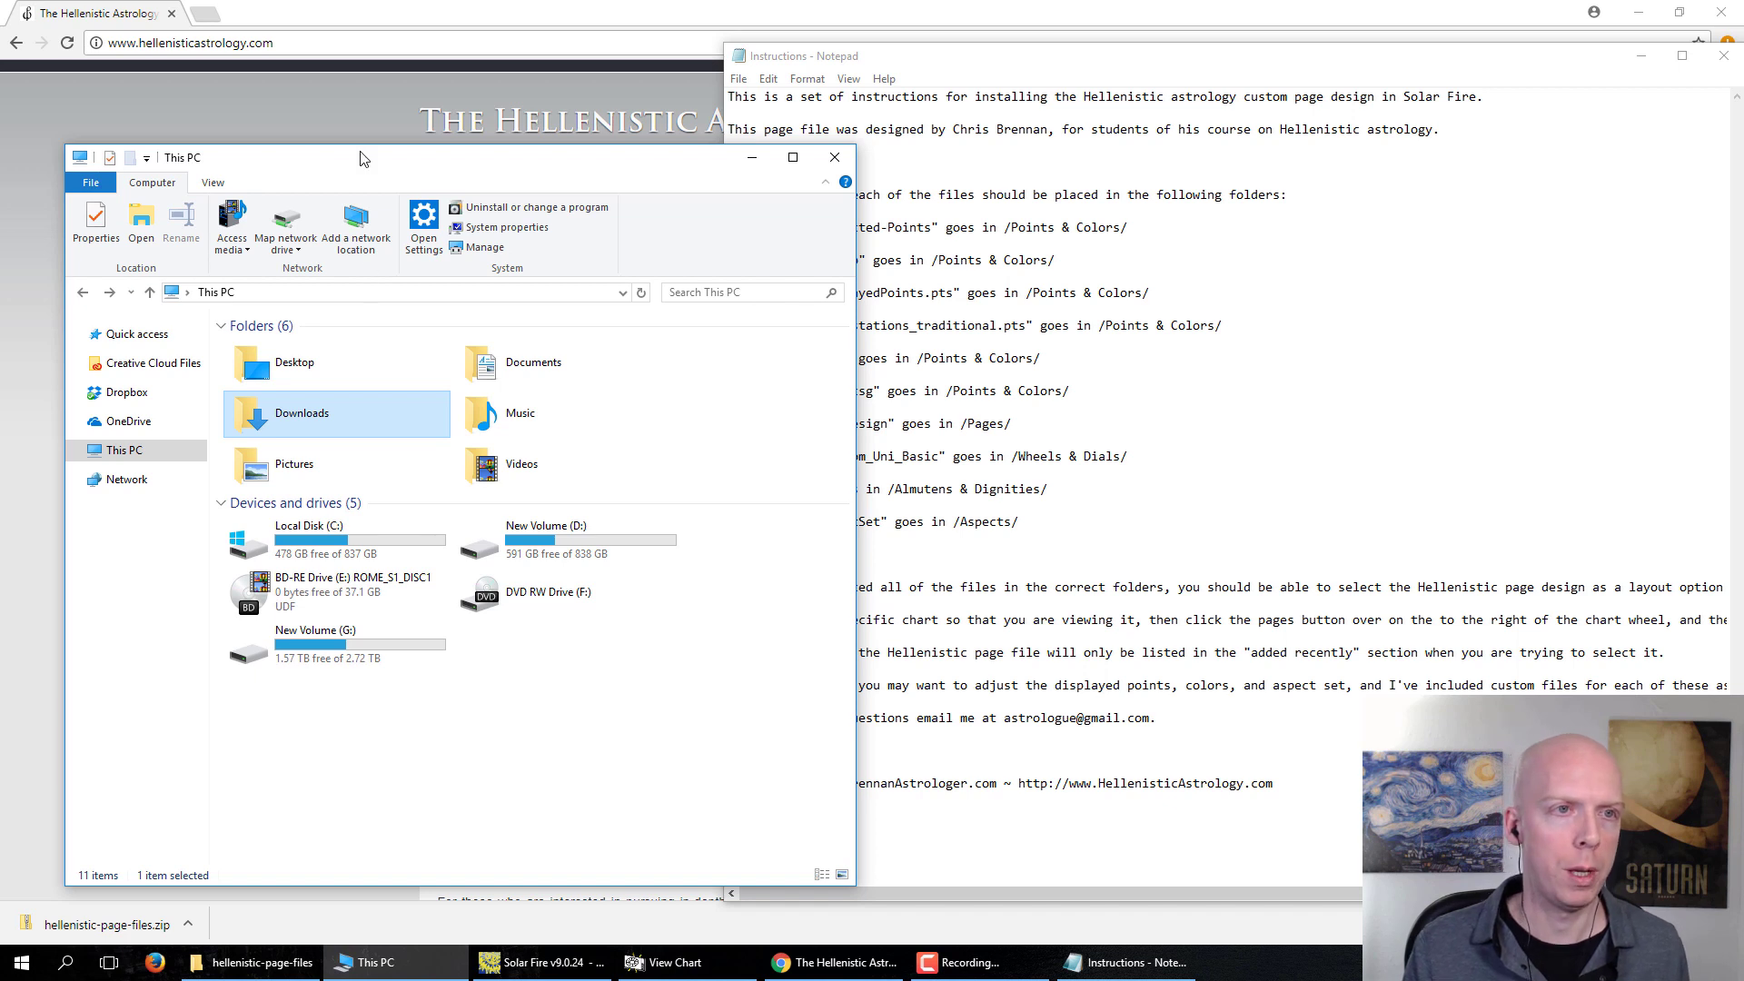
pyautogui.click(507, 365)
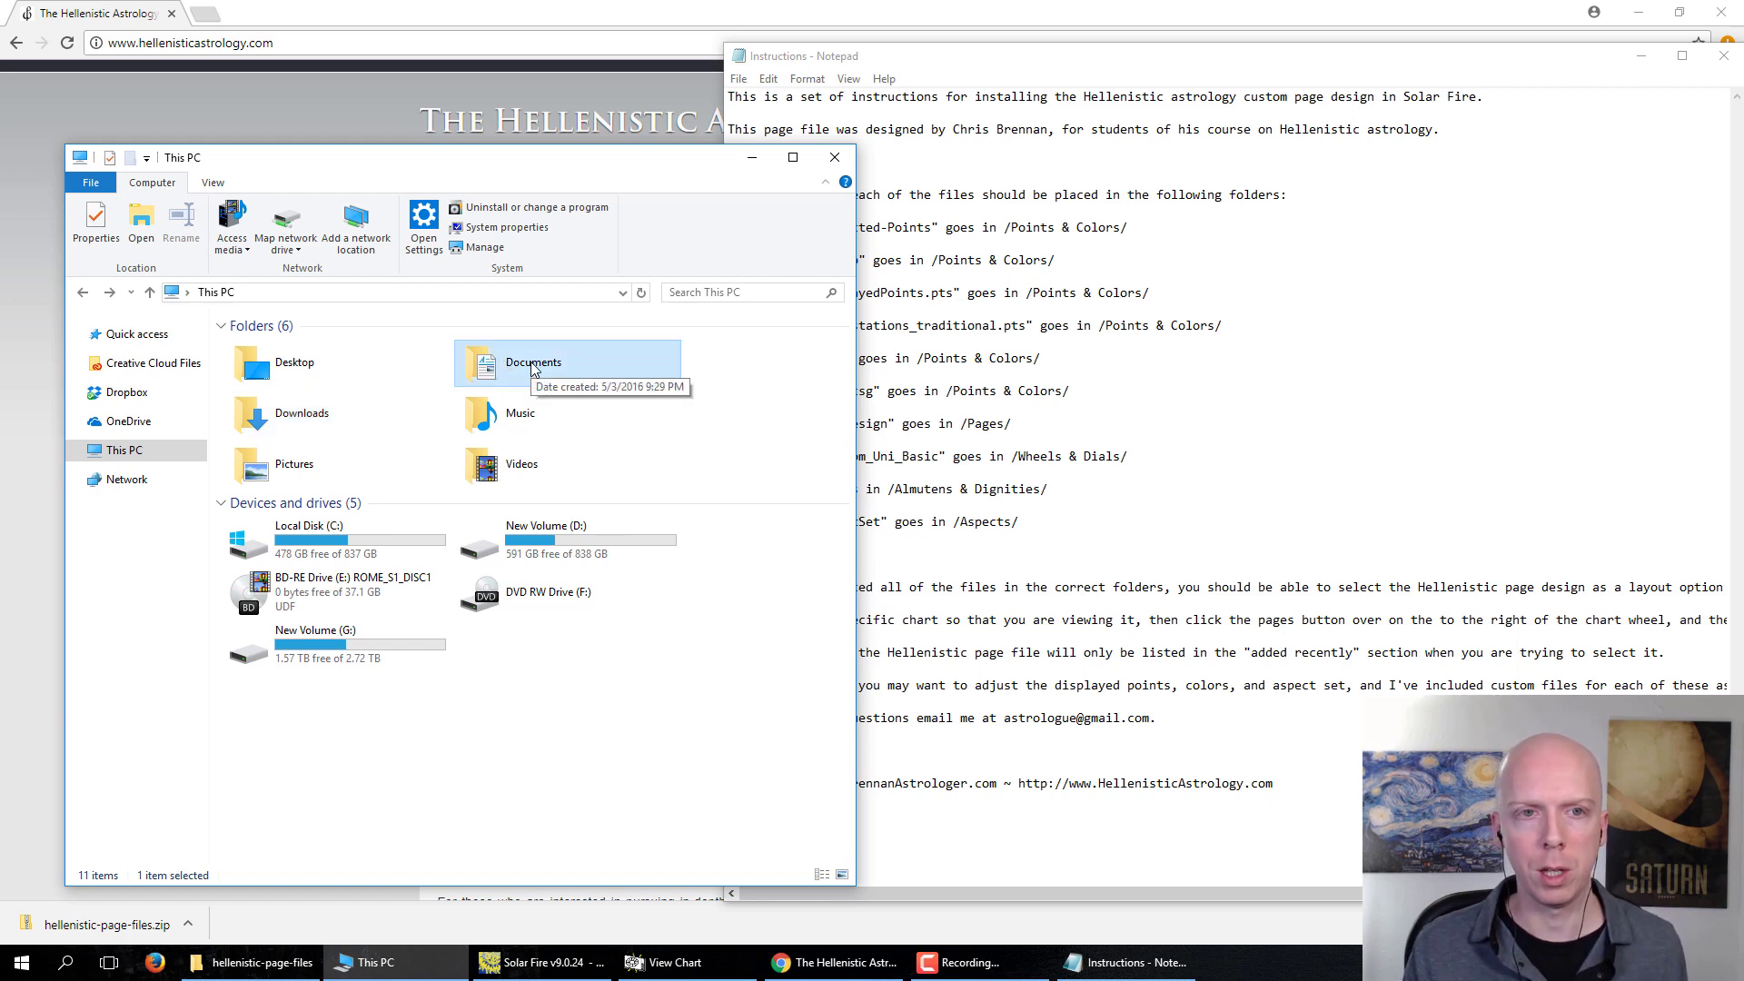
pyautogui.doubleClick(533, 364)
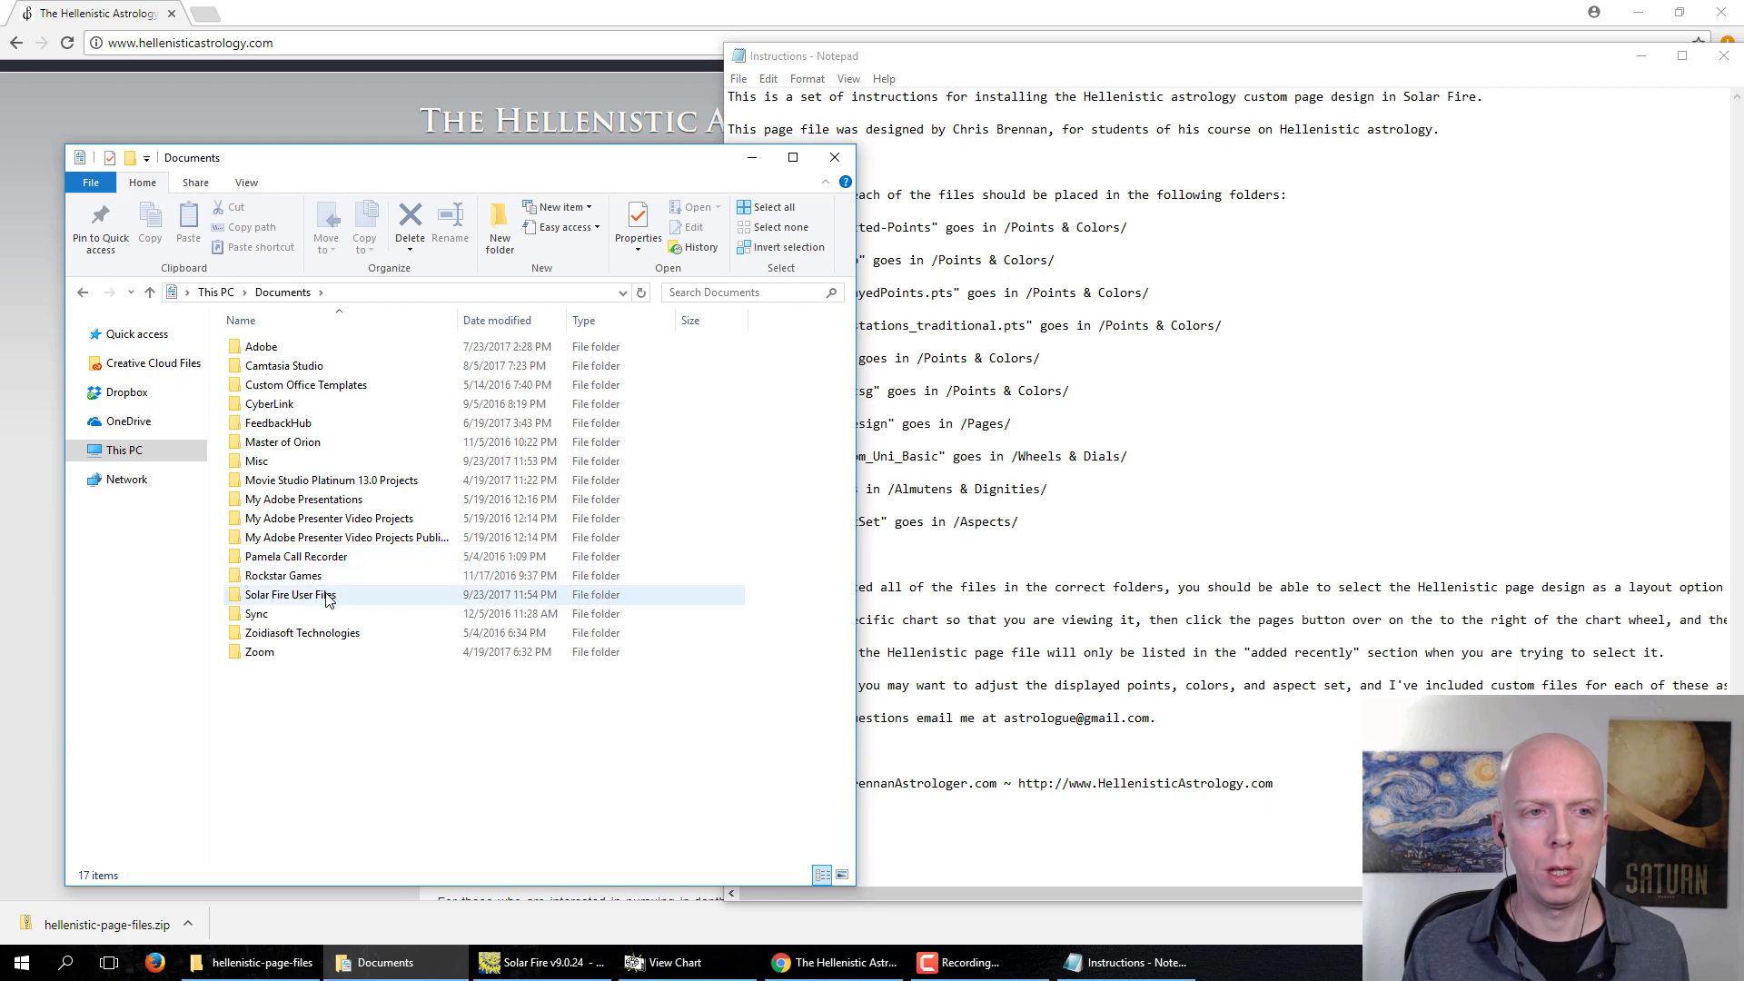
pyautogui.doubleClick(283, 596)
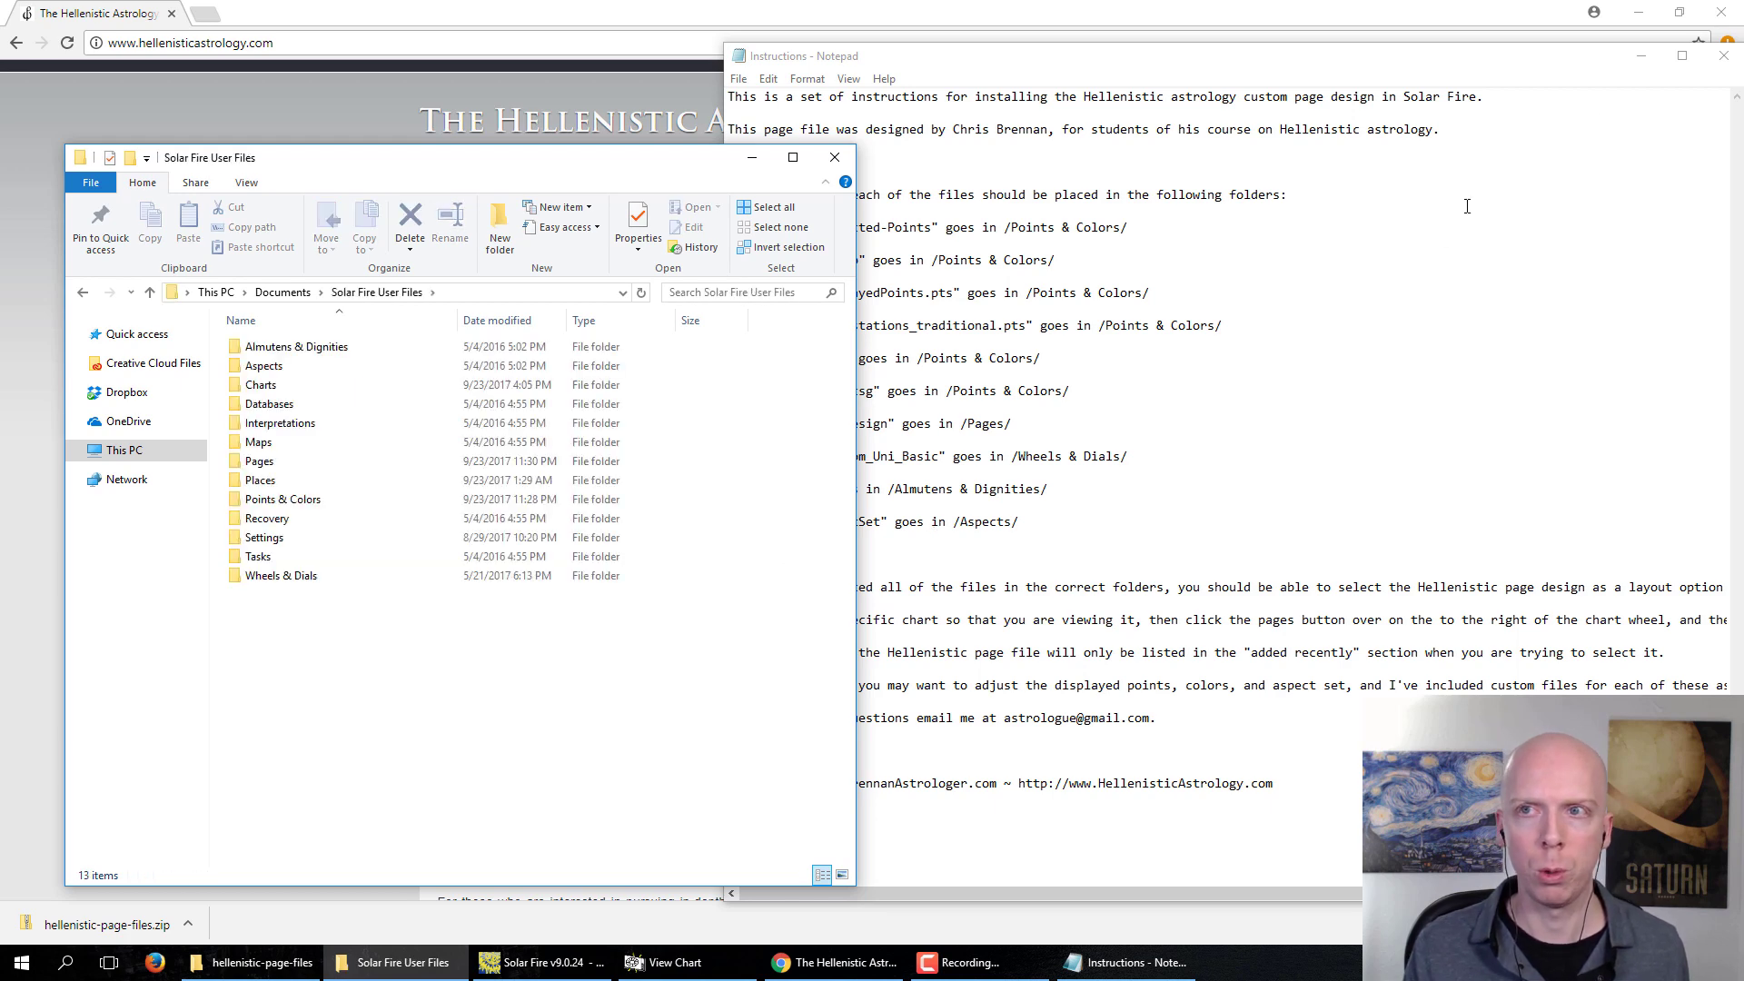
pyautogui.click(1648, 63)
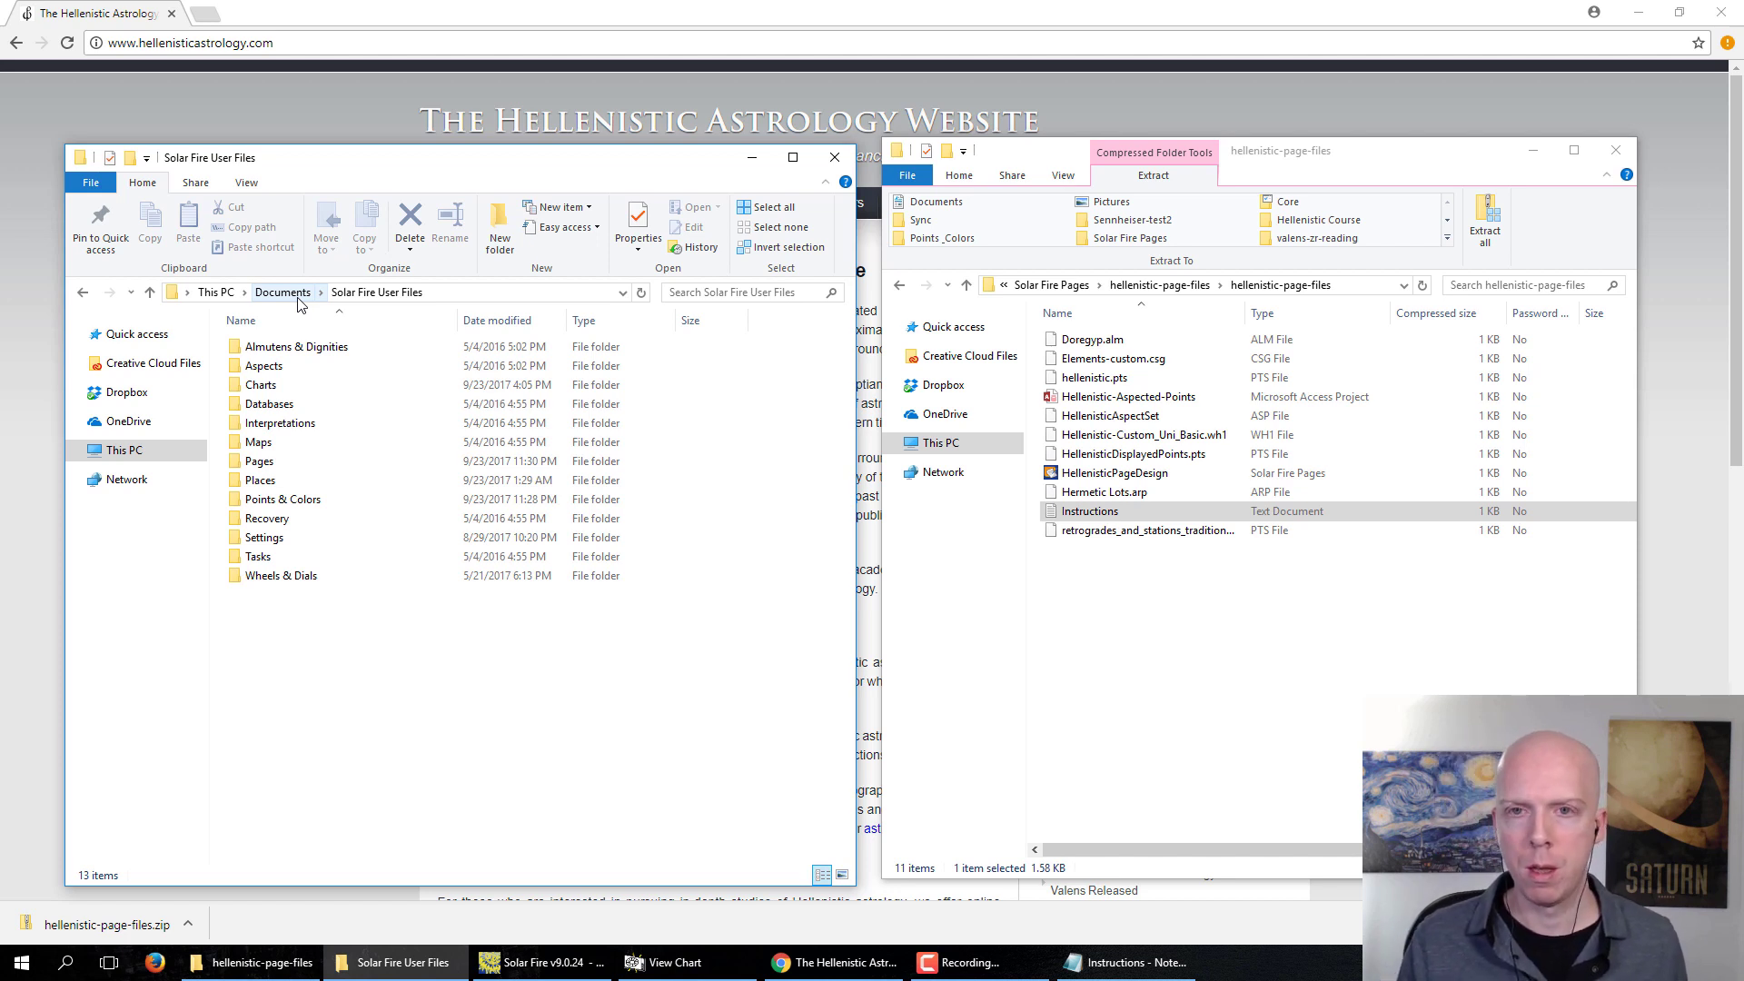
# Step: Reopen the Instructions file and highlight the /Points & Colors/ destination given for Hellenistic-Aspected-Points
pyautogui.click(1121, 592)
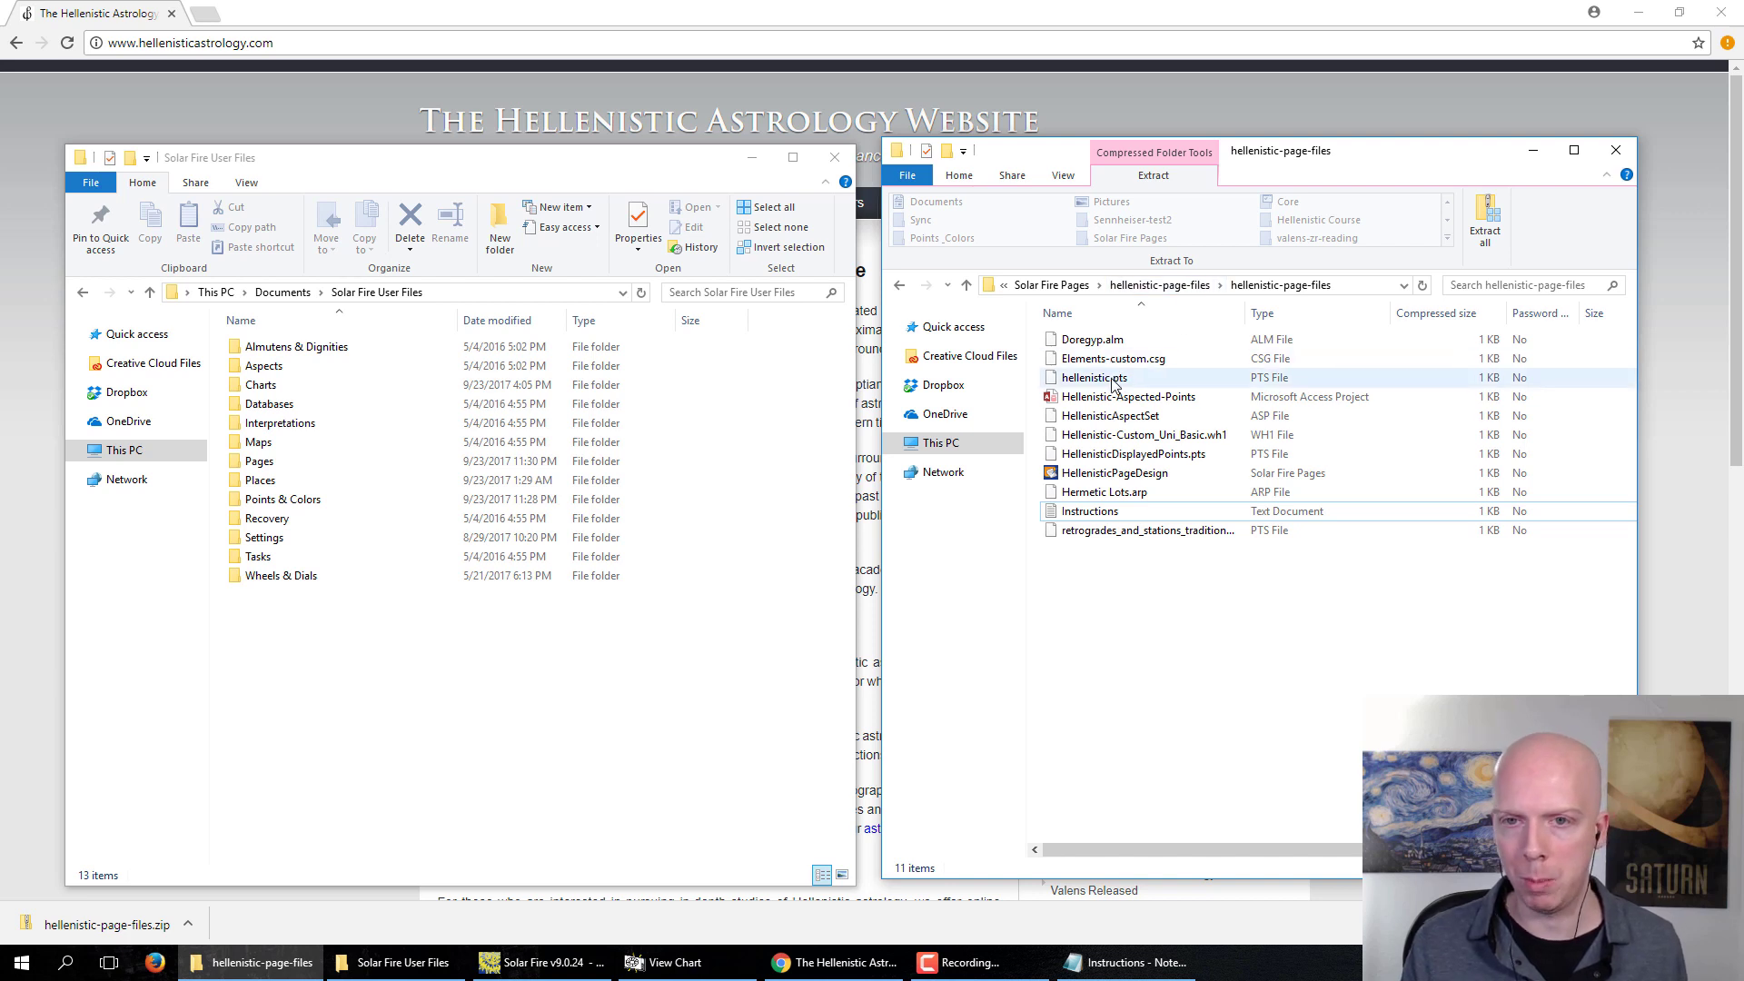
pyautogui.doubleClick(1092, 510)
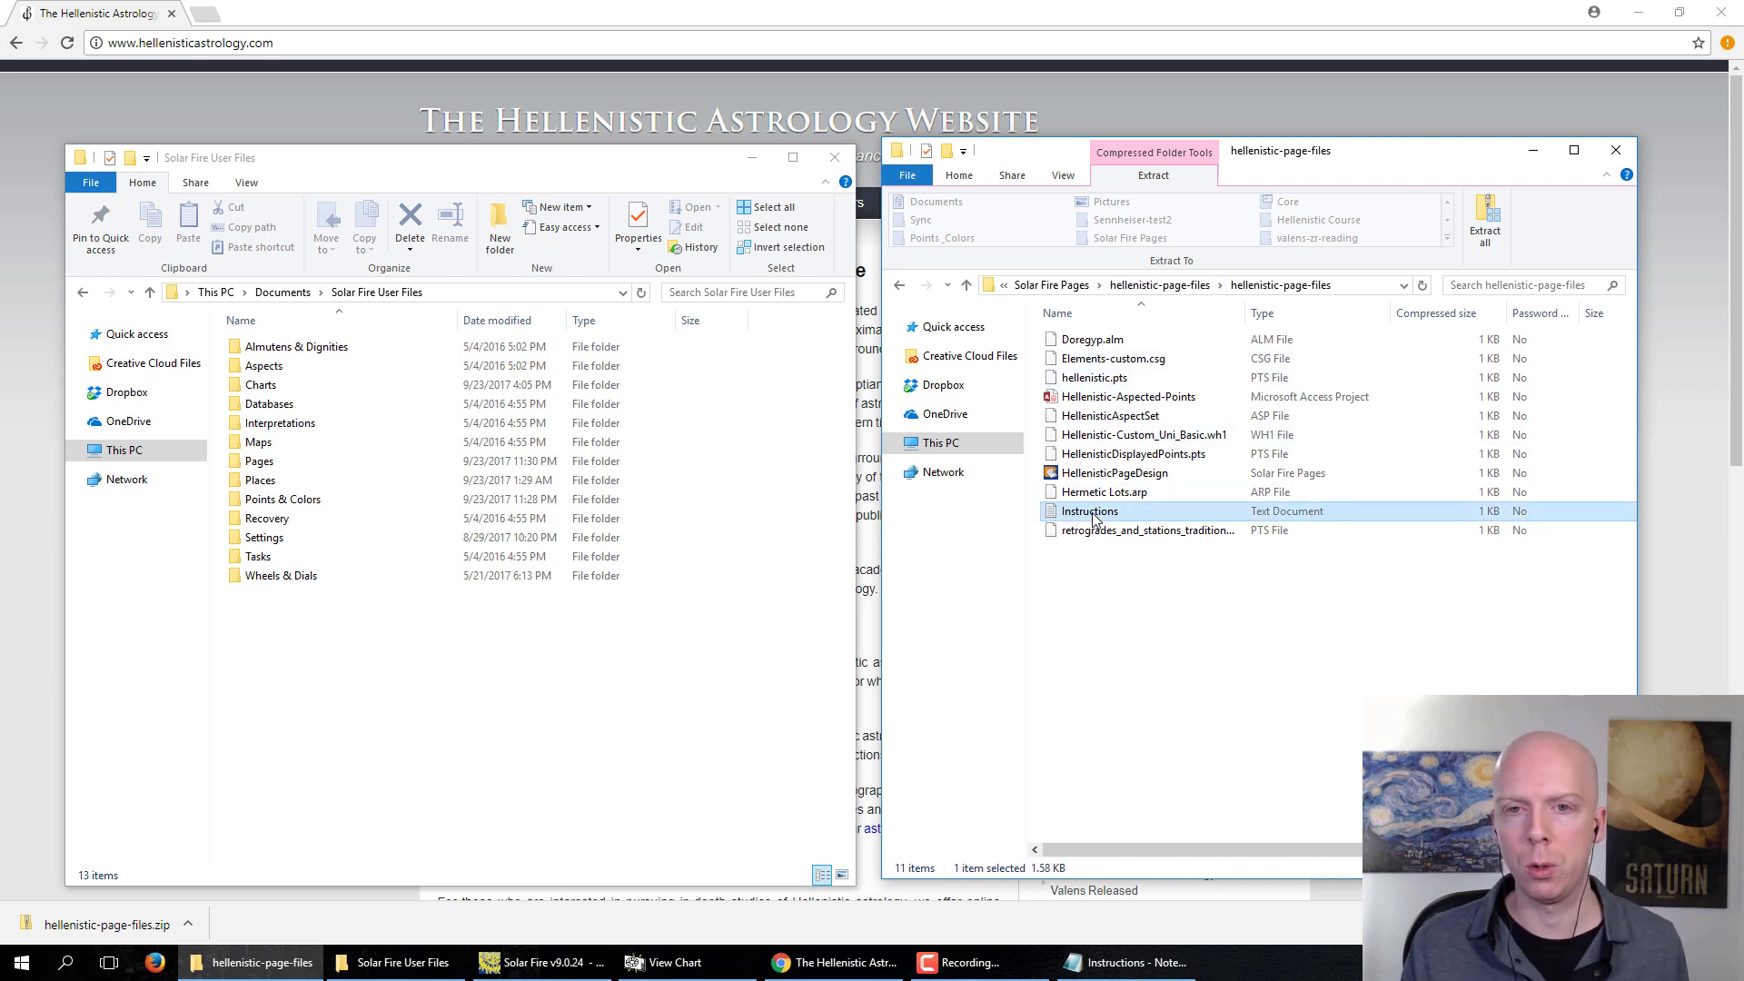
pyautogui.moveTo(1254, 67); pyautogui.dragTo(911, 69)
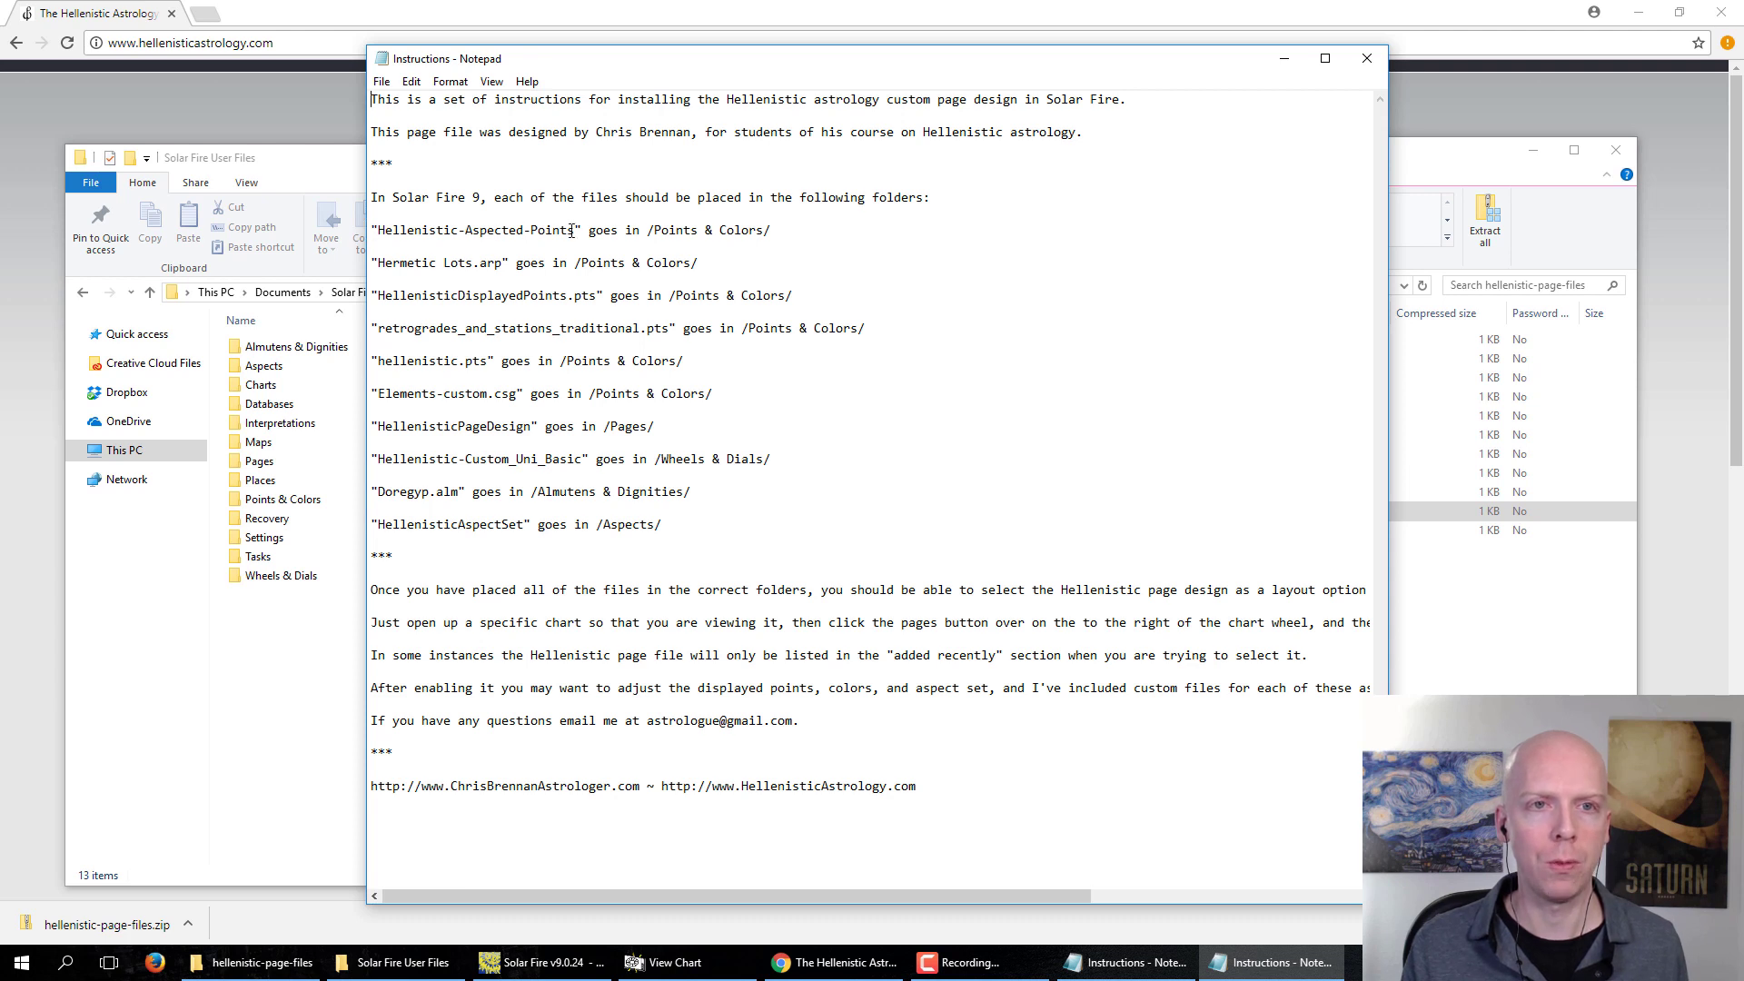
pyautogui.moveTo(650, 233); pyautogui.dragTo(772, 233)
# Step: Copy Hellenistic-Aspected-Points from the archive into the Points & Colors folder of Solar Fire User Files, replacing the existing file
pyautogui.click(1432, 604)
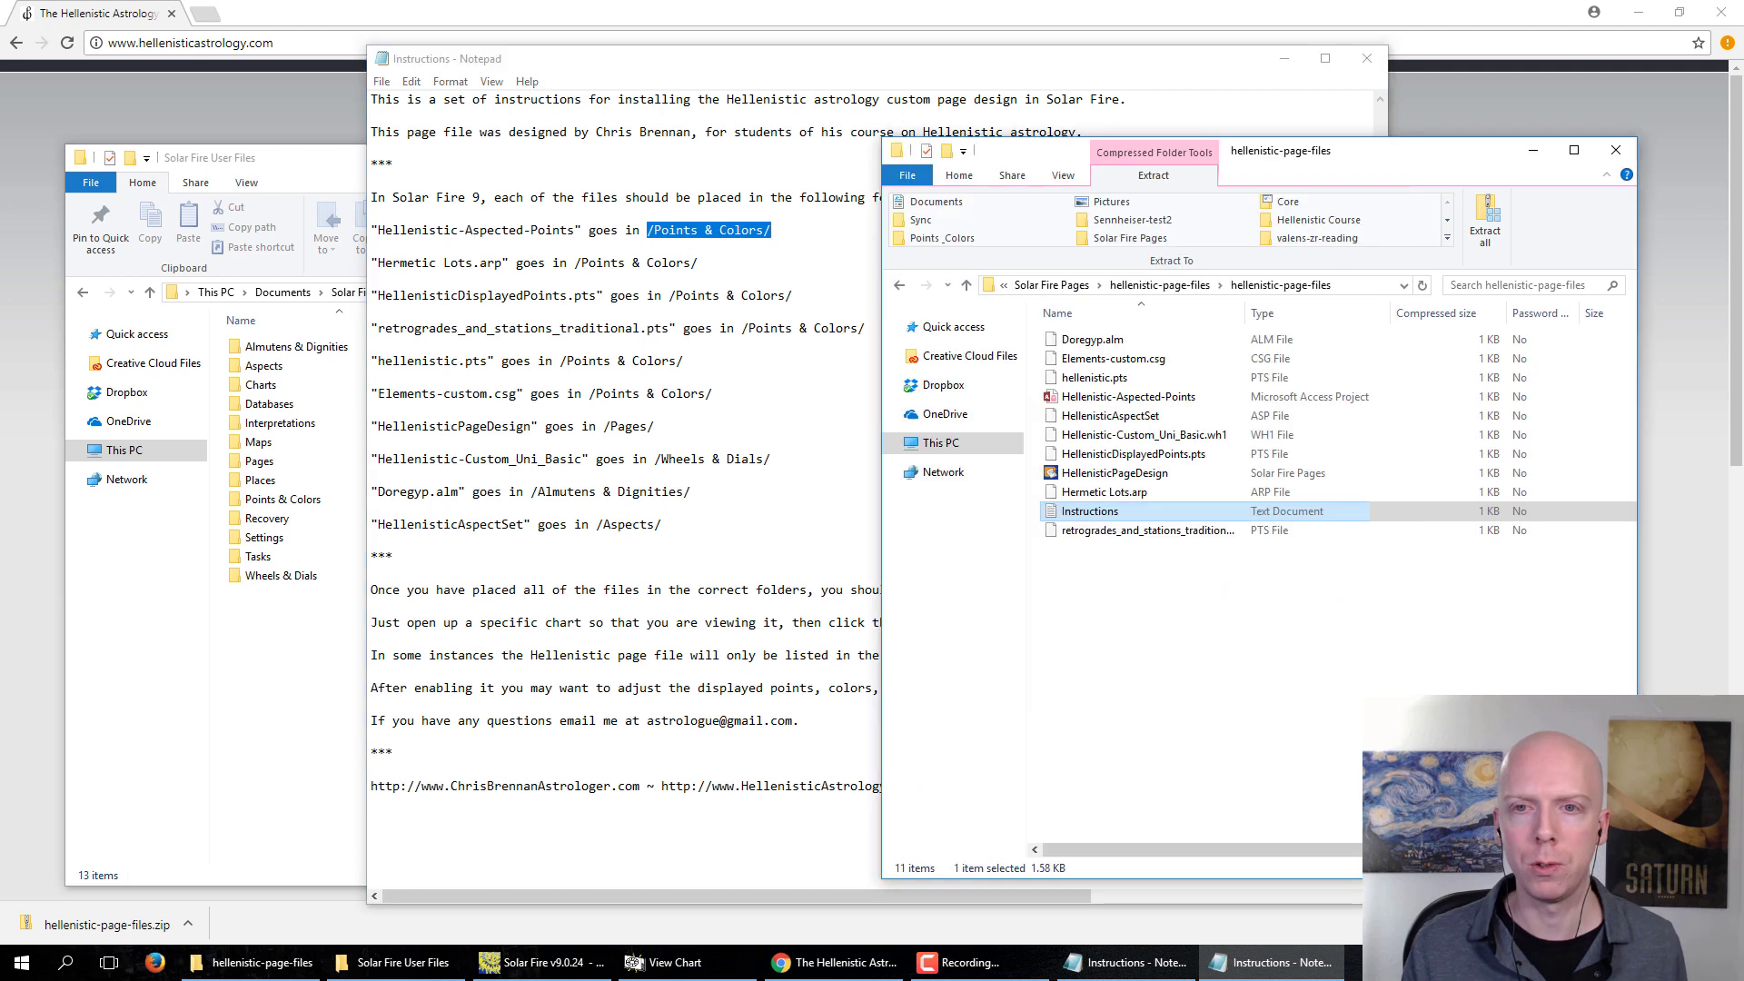
pyautogui.click(1146, 393)
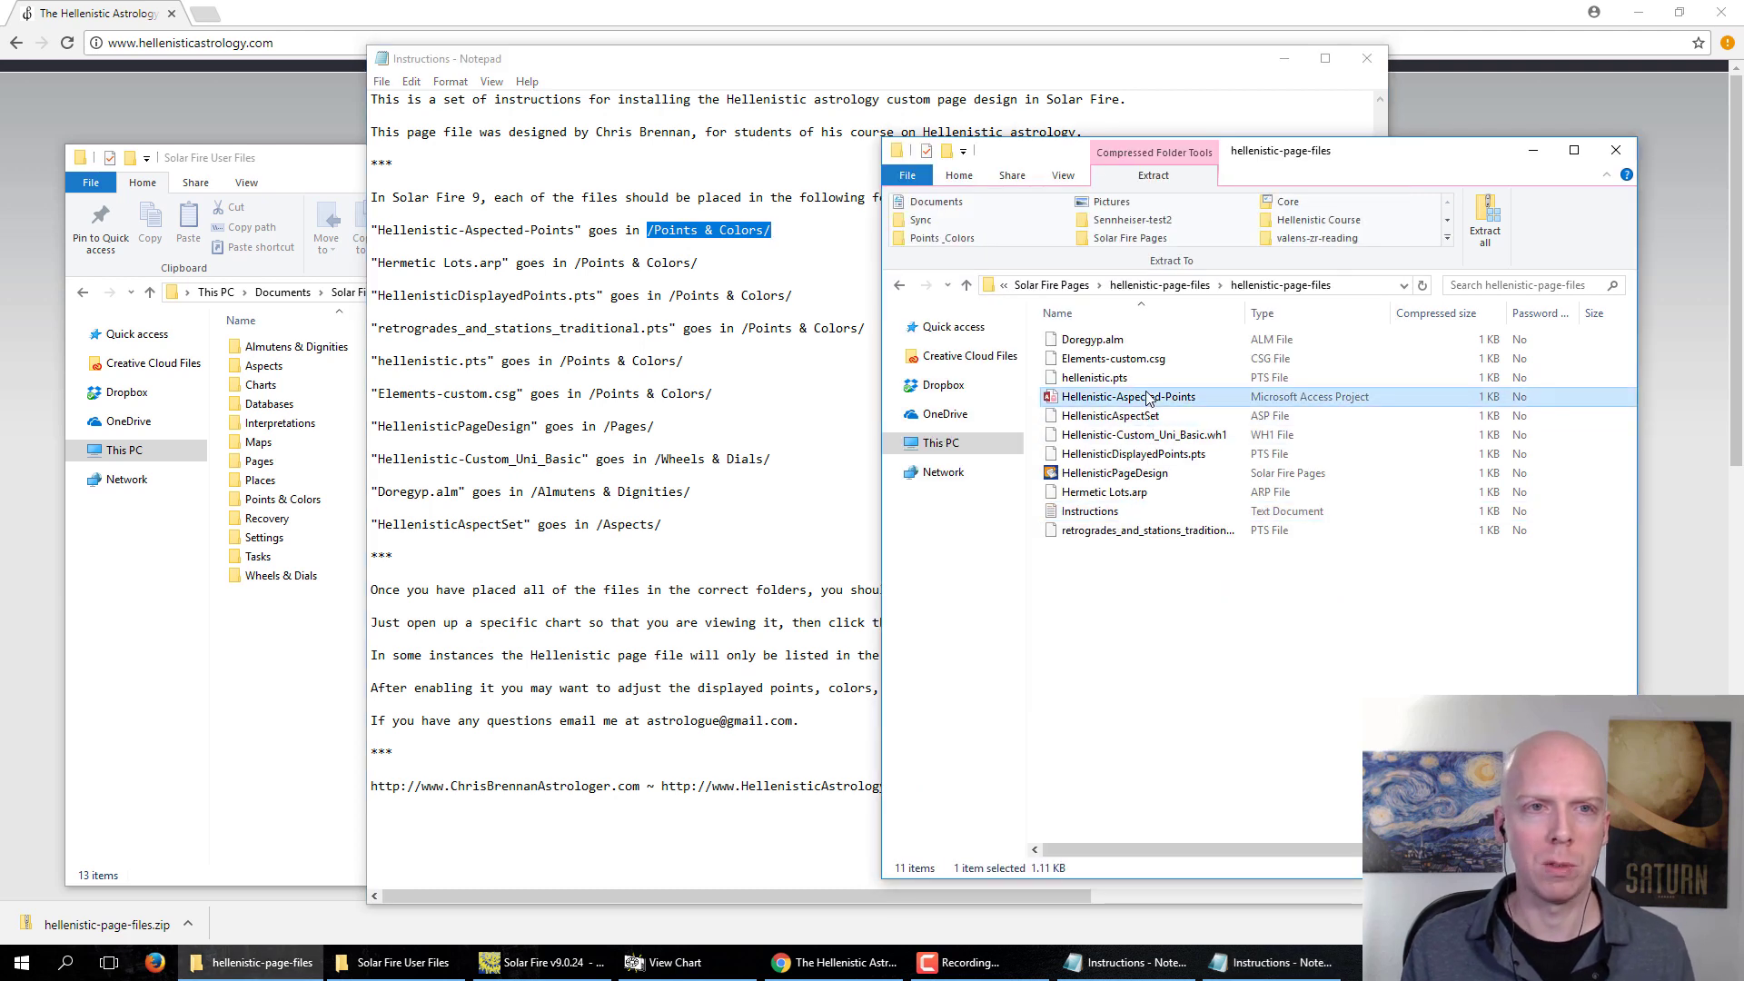
pyautogui.rightClick(1149, 400)
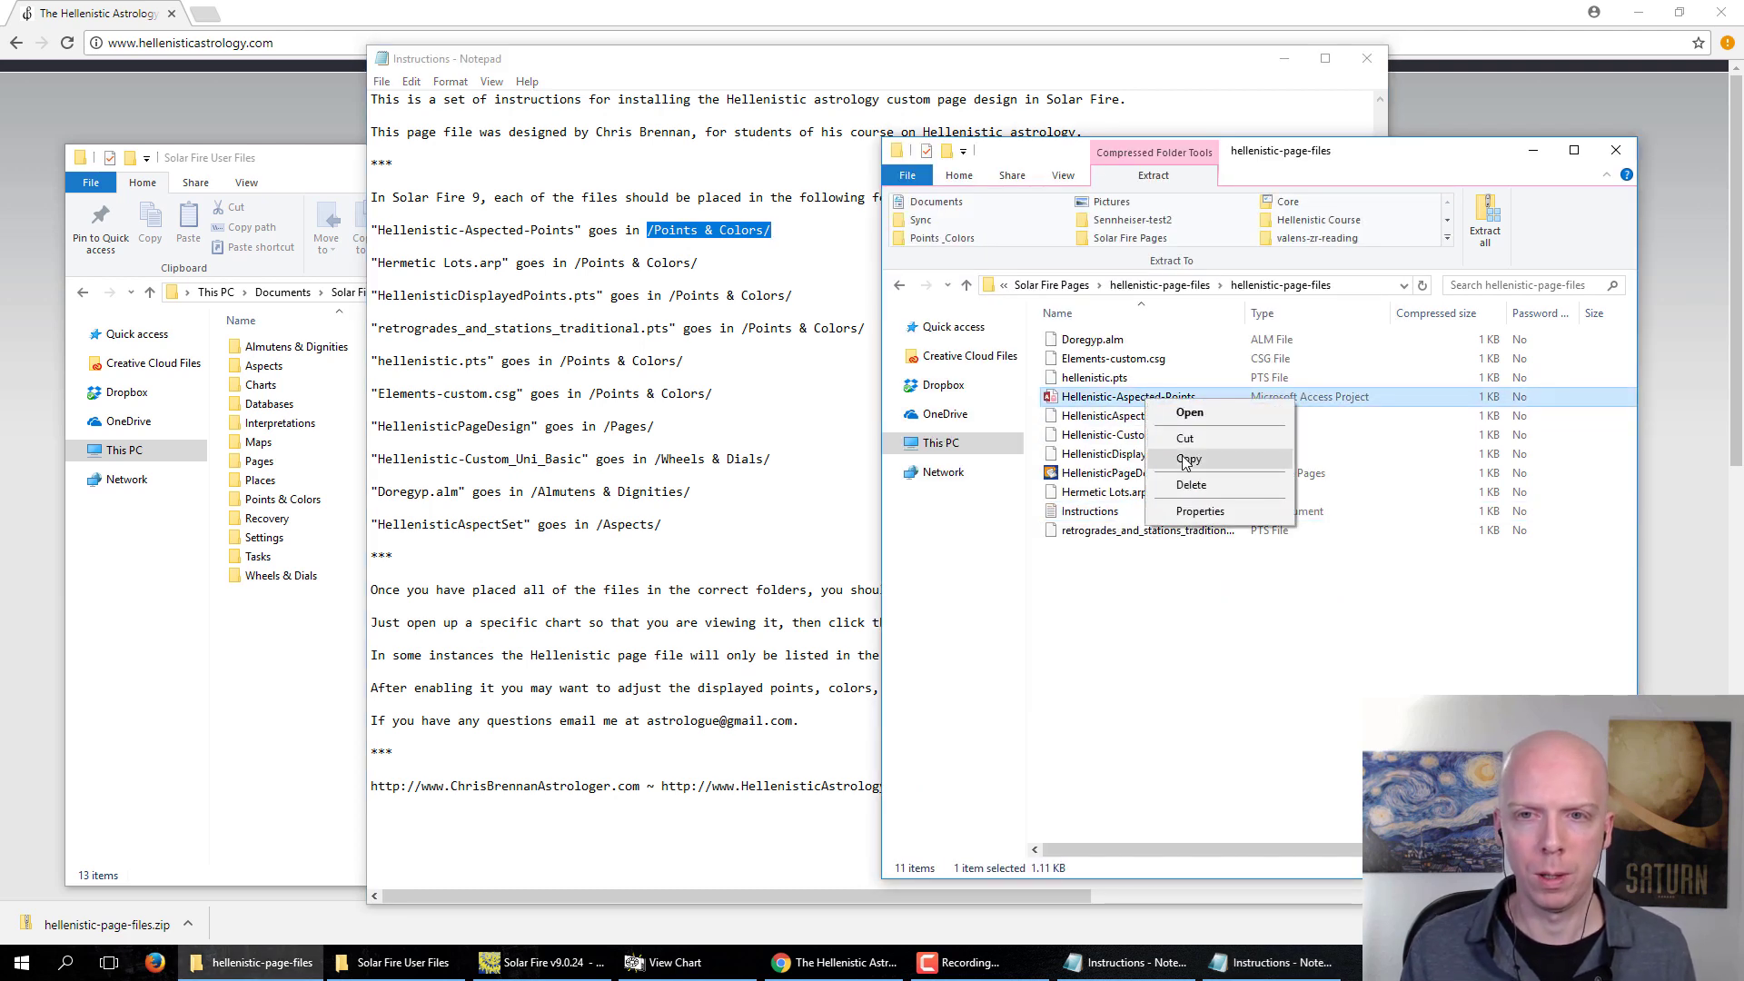
pyautogui.click(1172, 455)
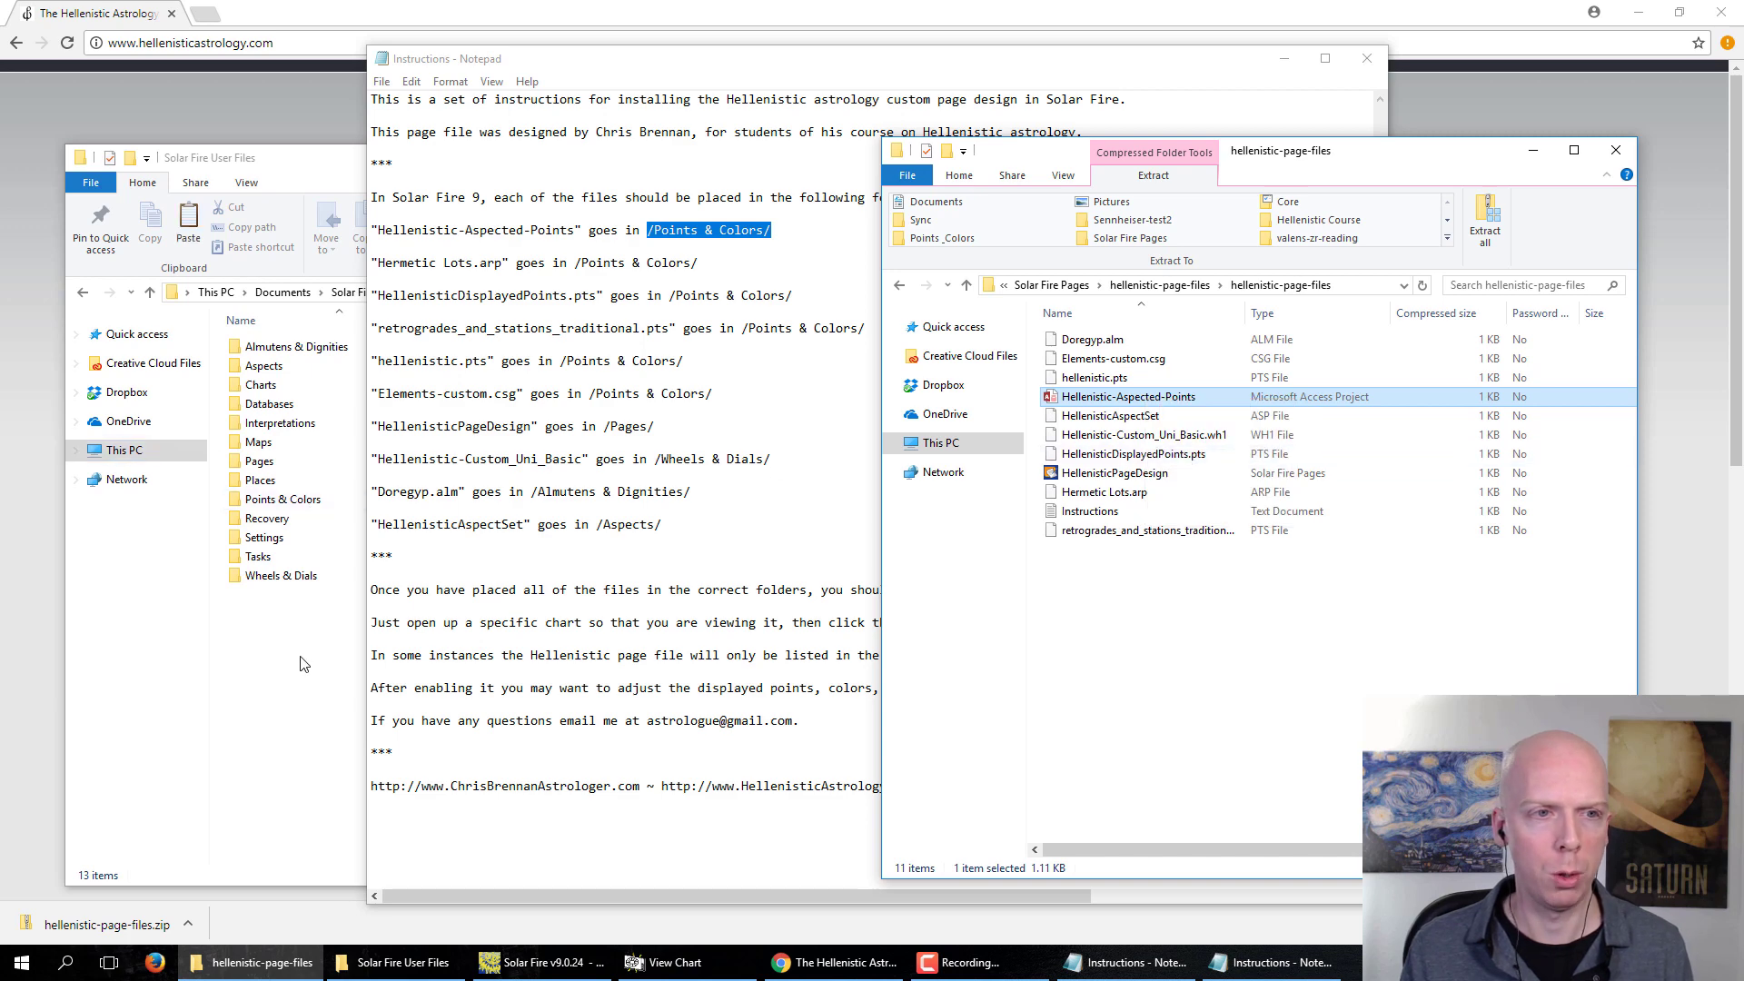
pyautogui.click(284, 500)
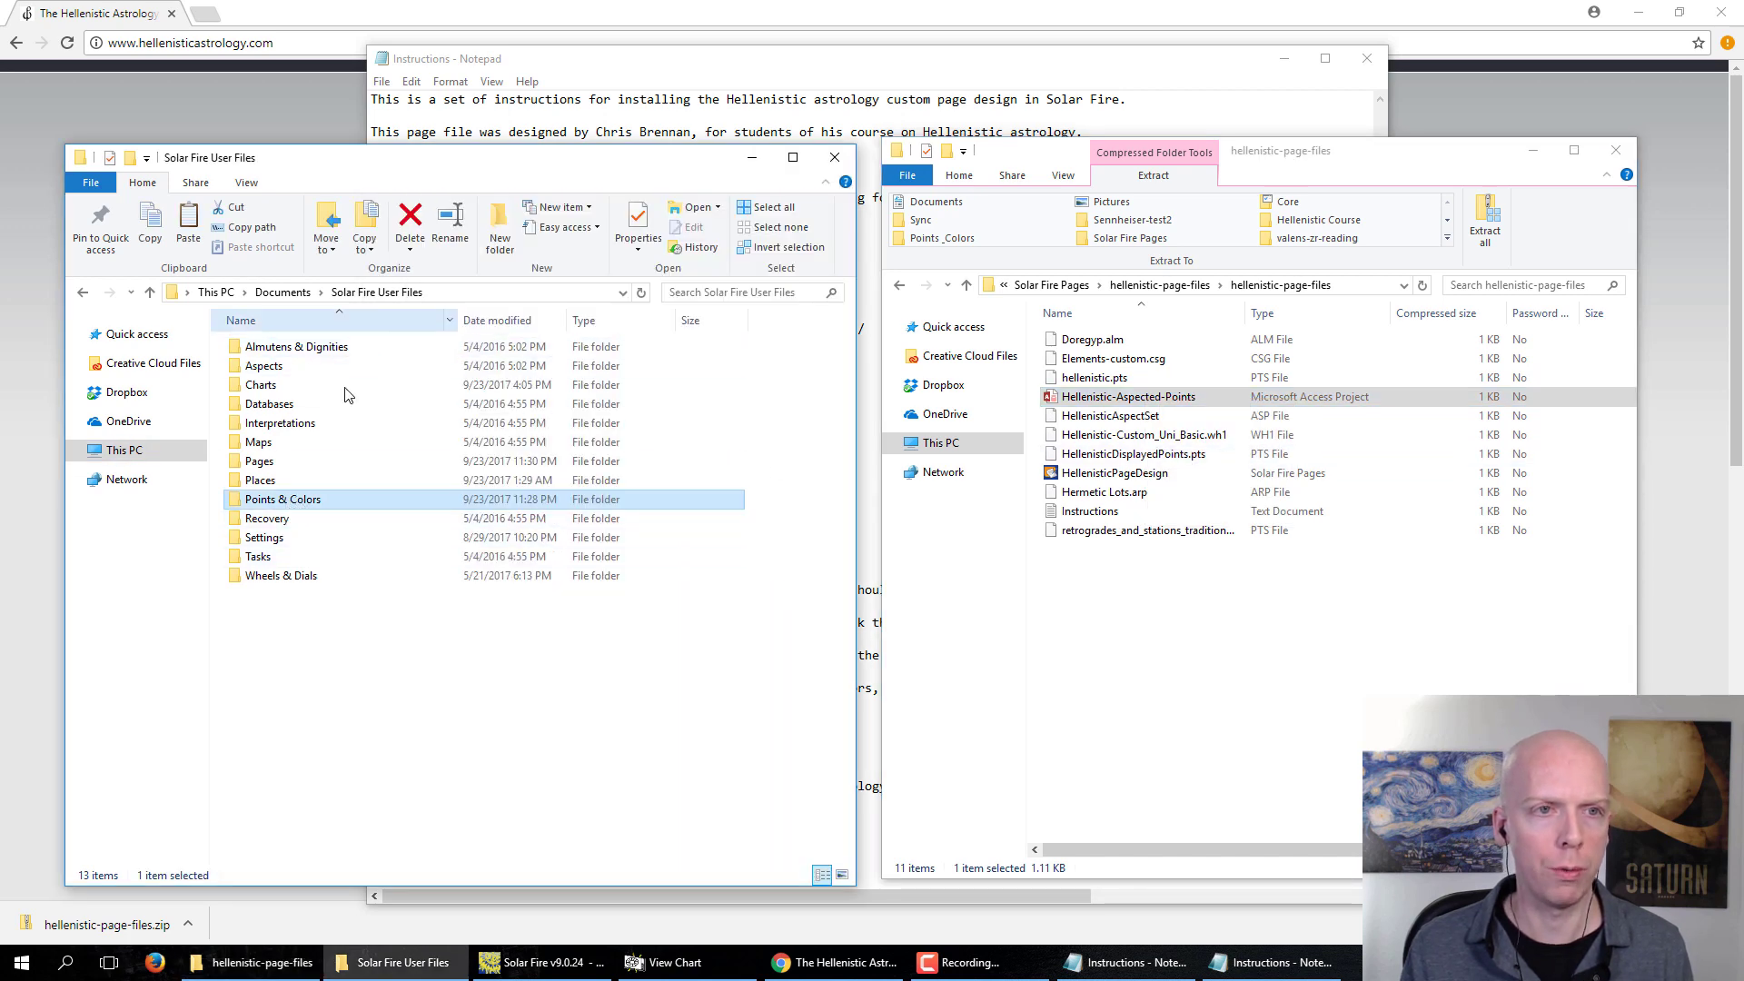
pyautogui.doubleClick(289, 500)
pyautogui.click(306, 506)
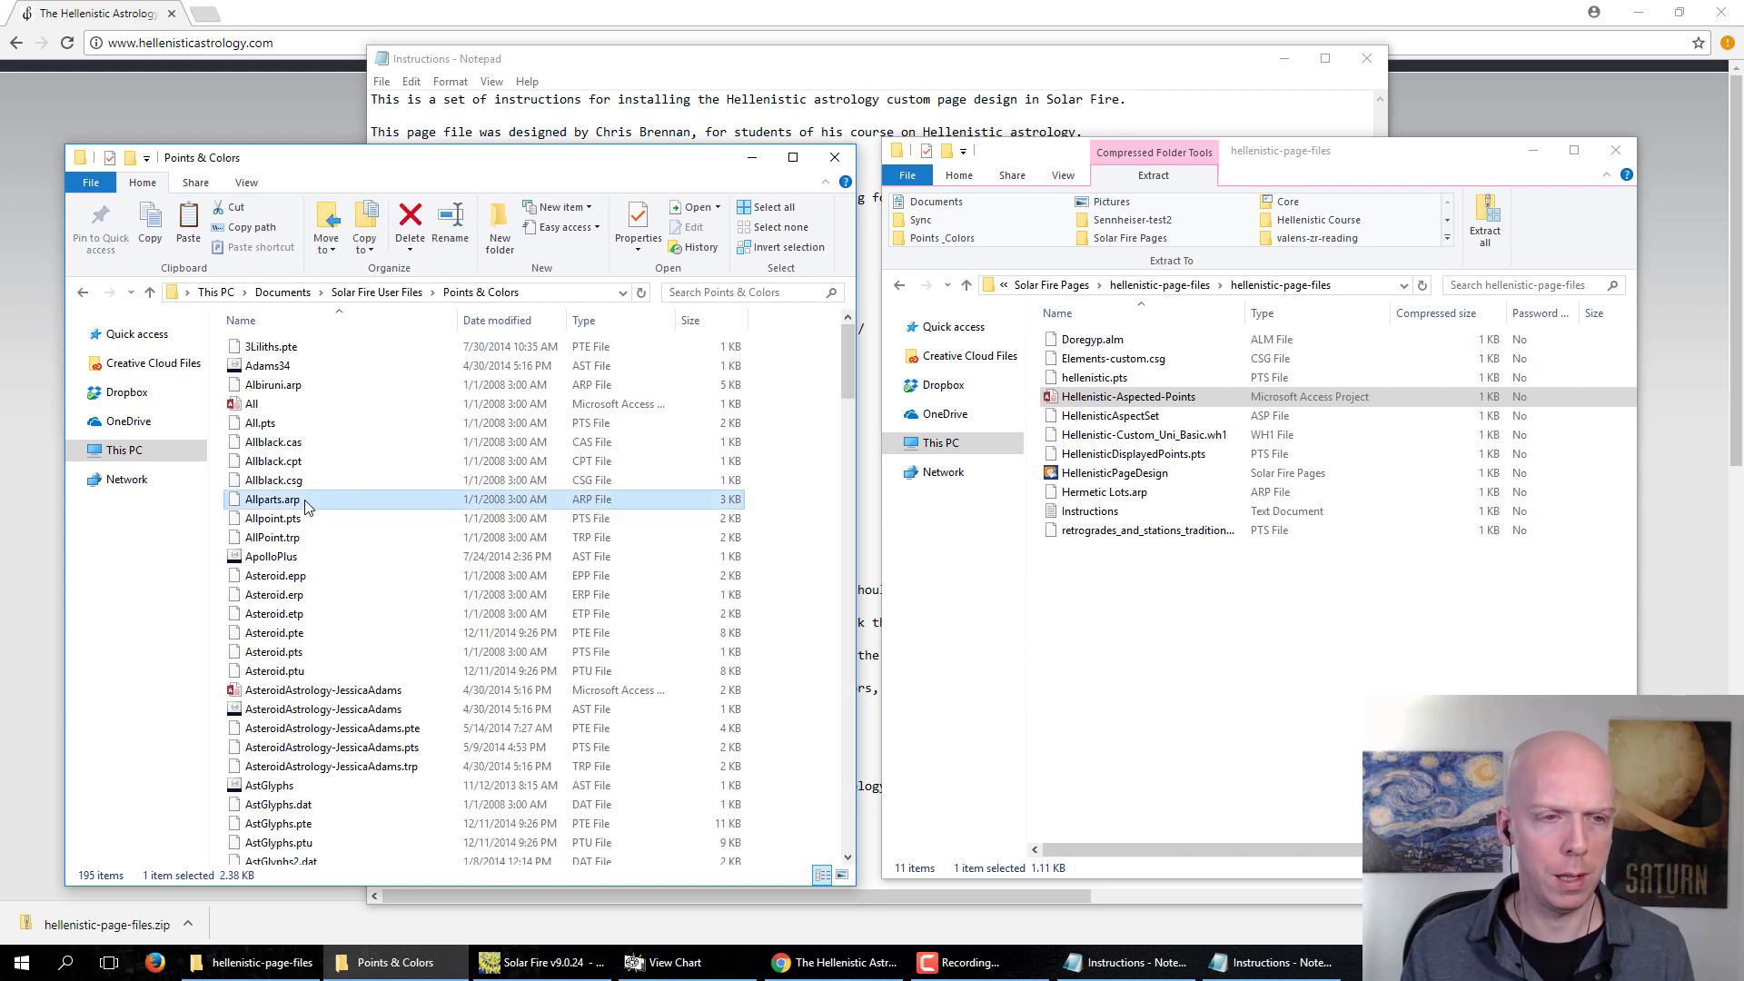
pyautogui.rightClick(306, 506)
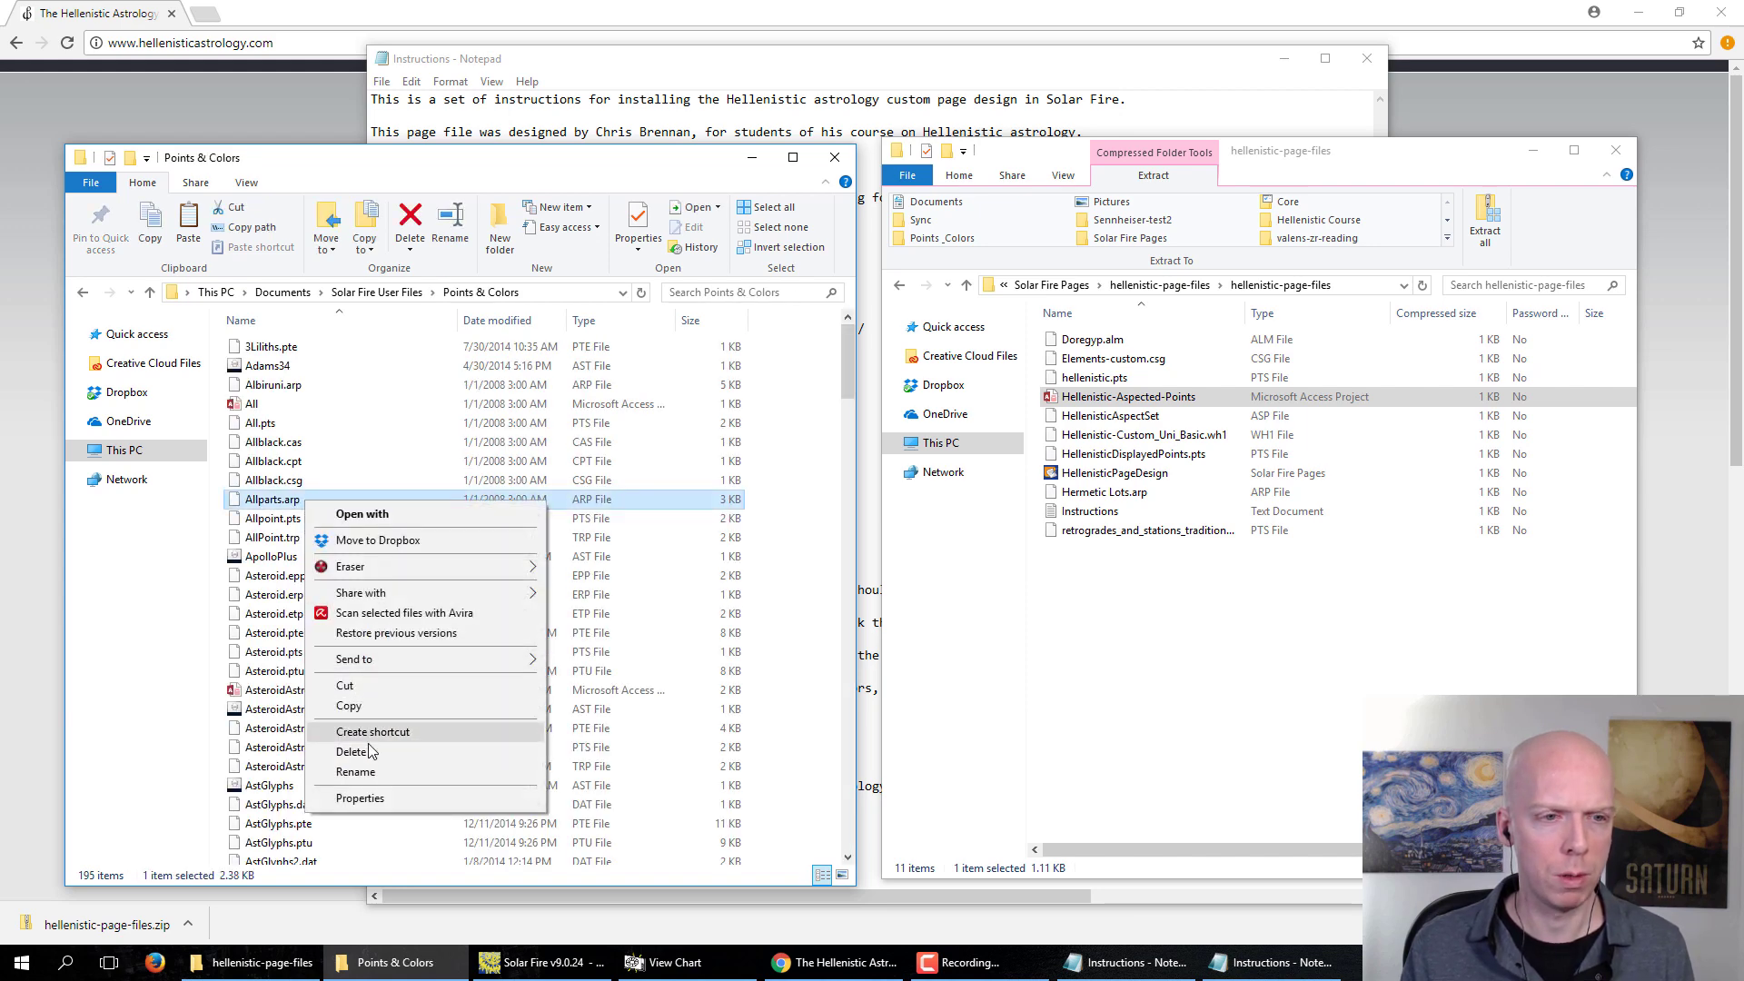
pyautogui.click(267, 446)
pyautogui.hotkey('ctrl', 'v')
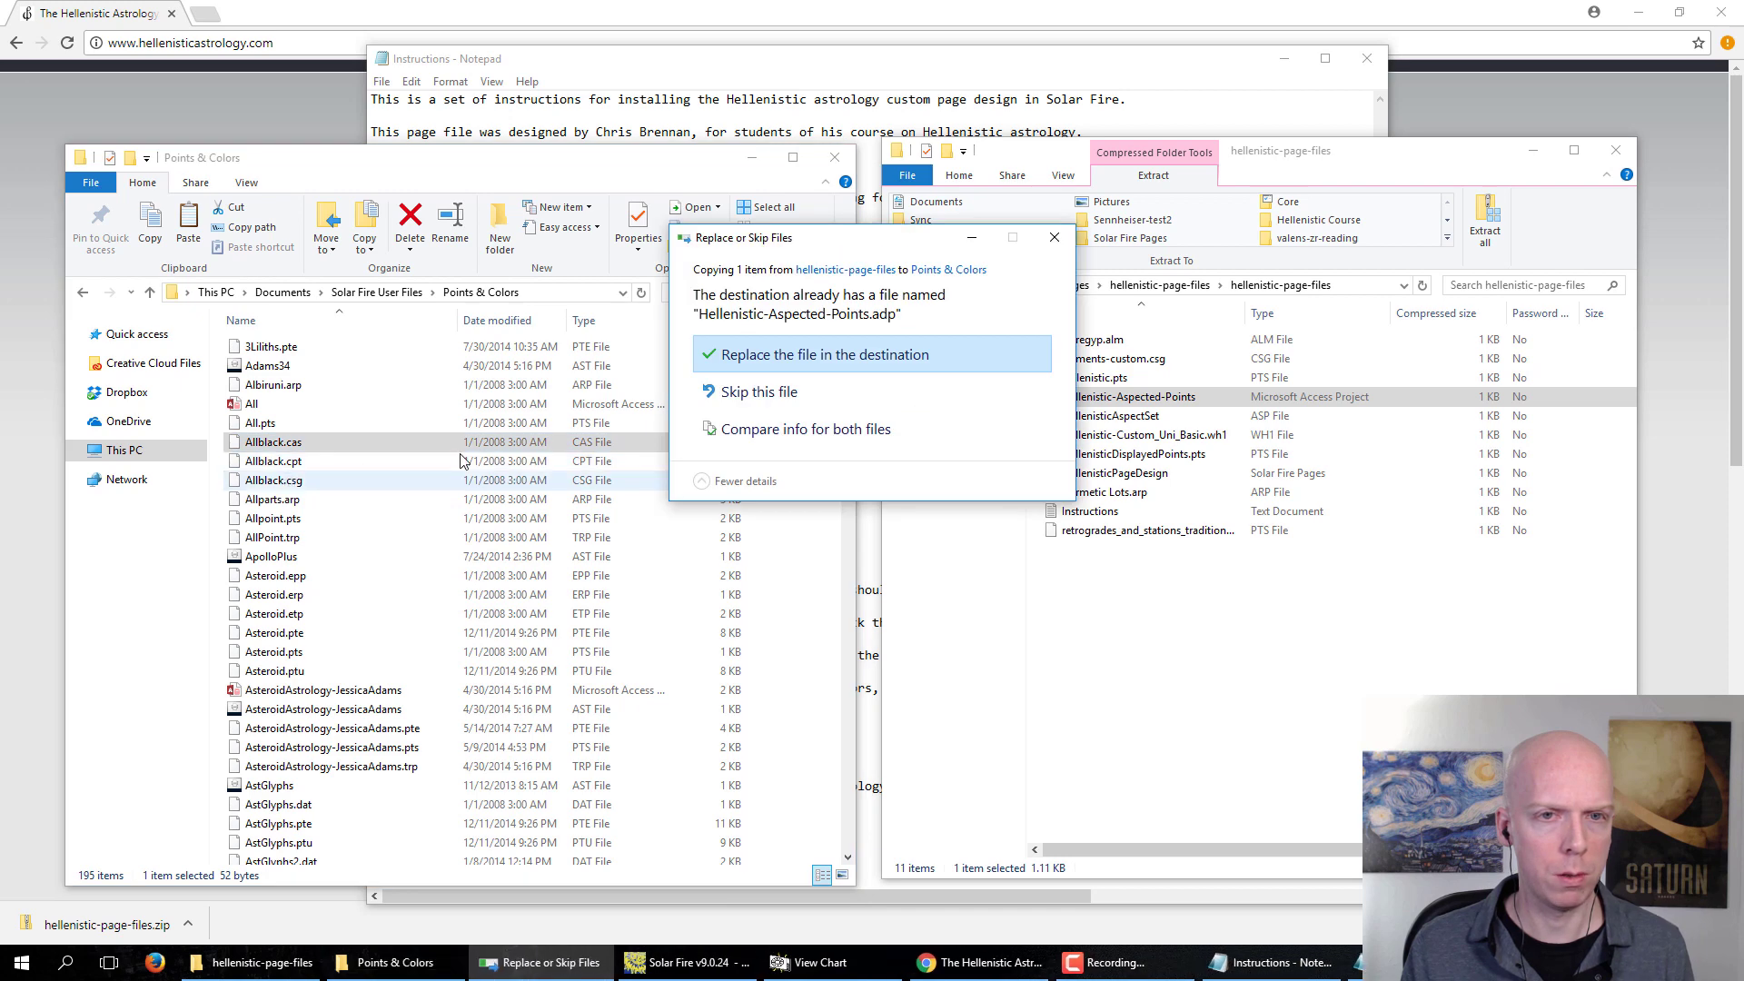
pyautogui.click(815, 363)
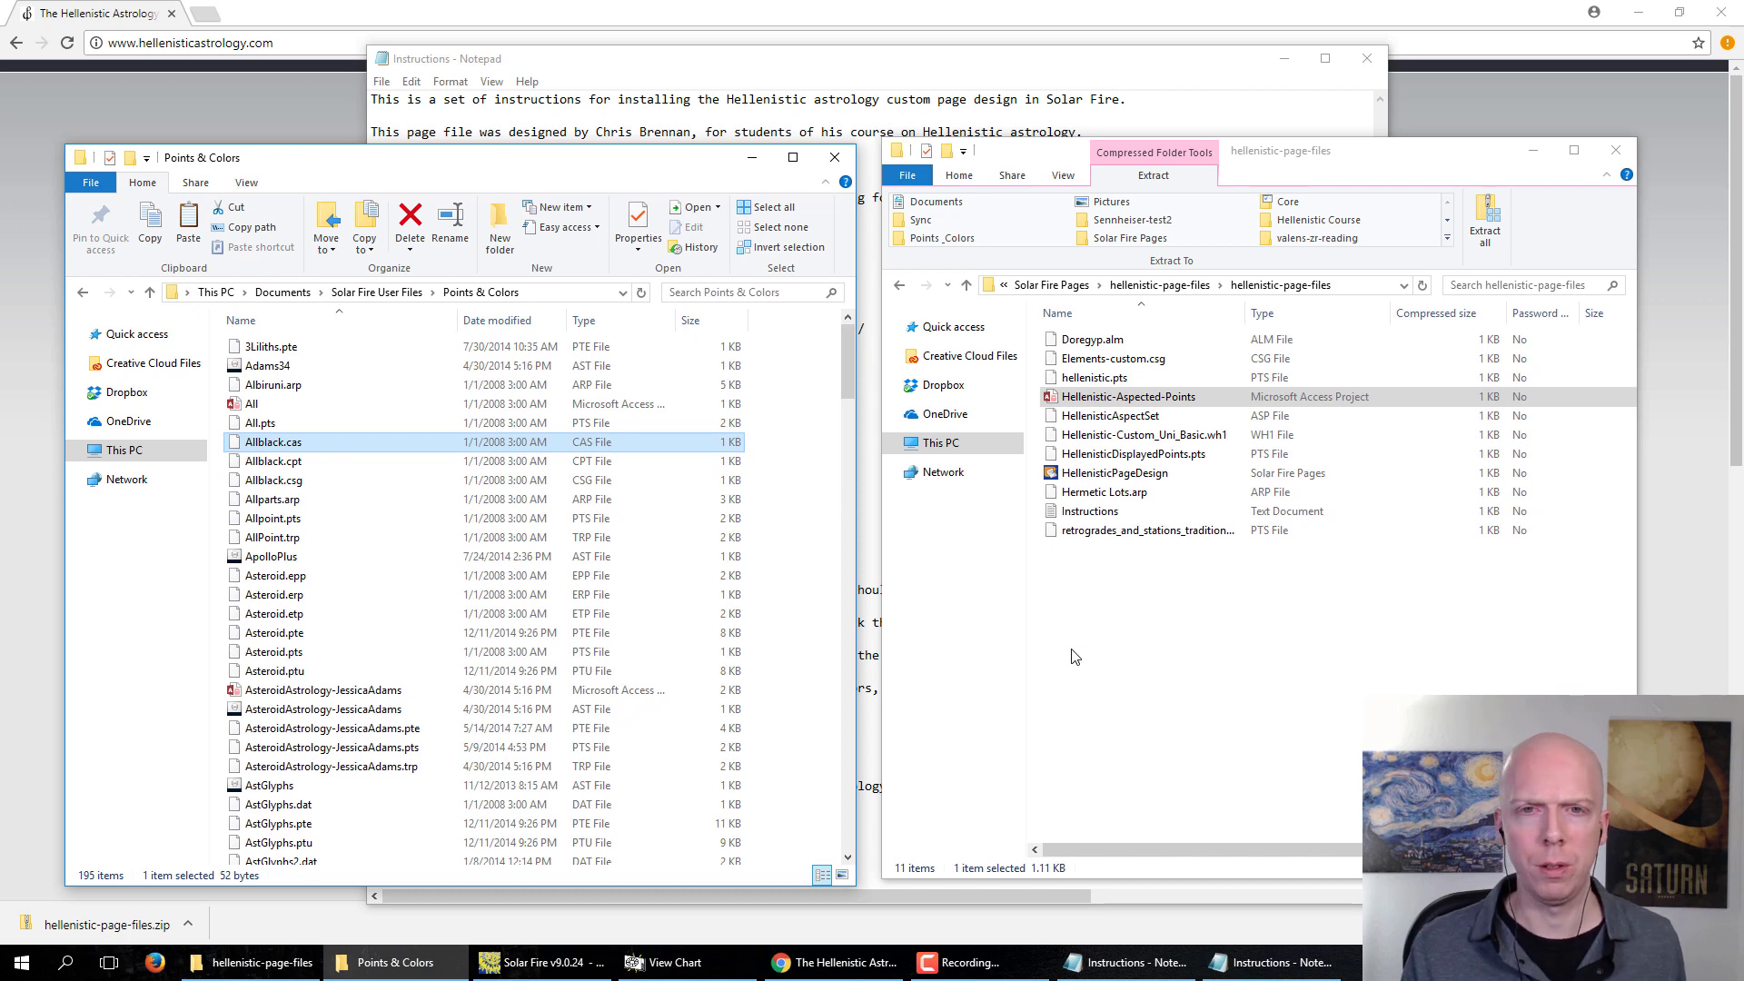
# Step: Go through the remaining archive files that need copying, from HellenisticAspectSet down to the retrogrades_and_stations_traditional file
pyautogui.click(1112, 420)
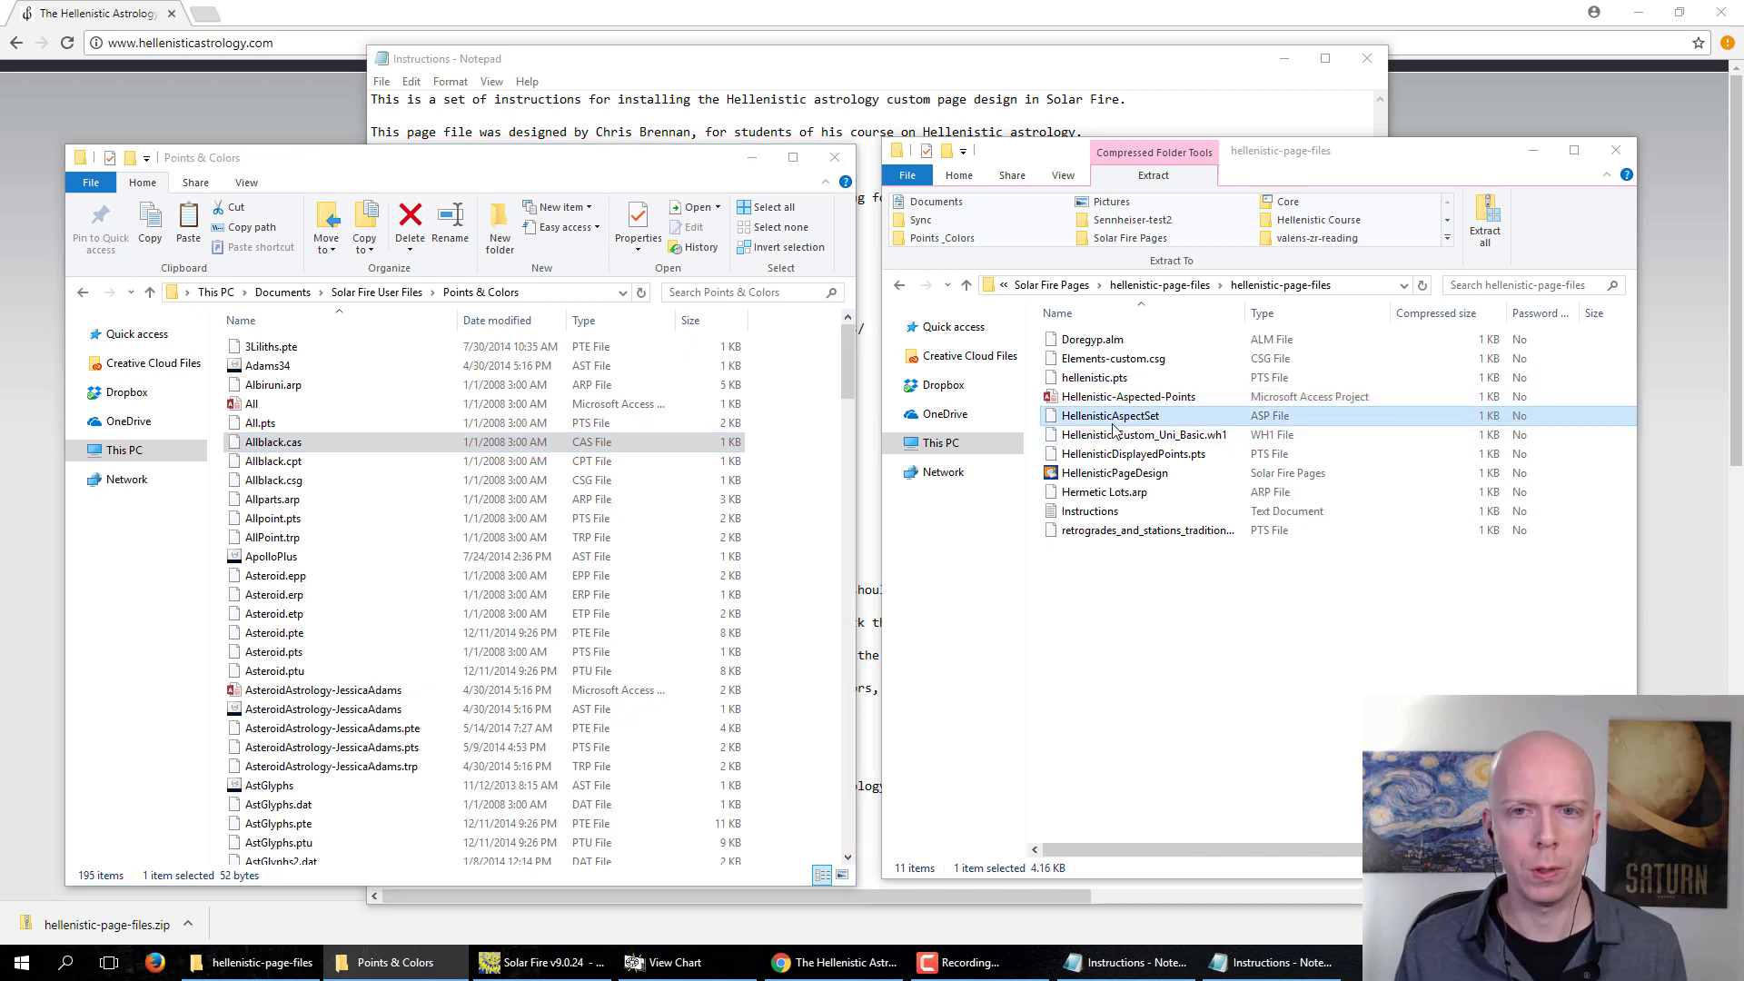
pyautogui.click(1116, 434)
pyautogui.click(1120, 454)
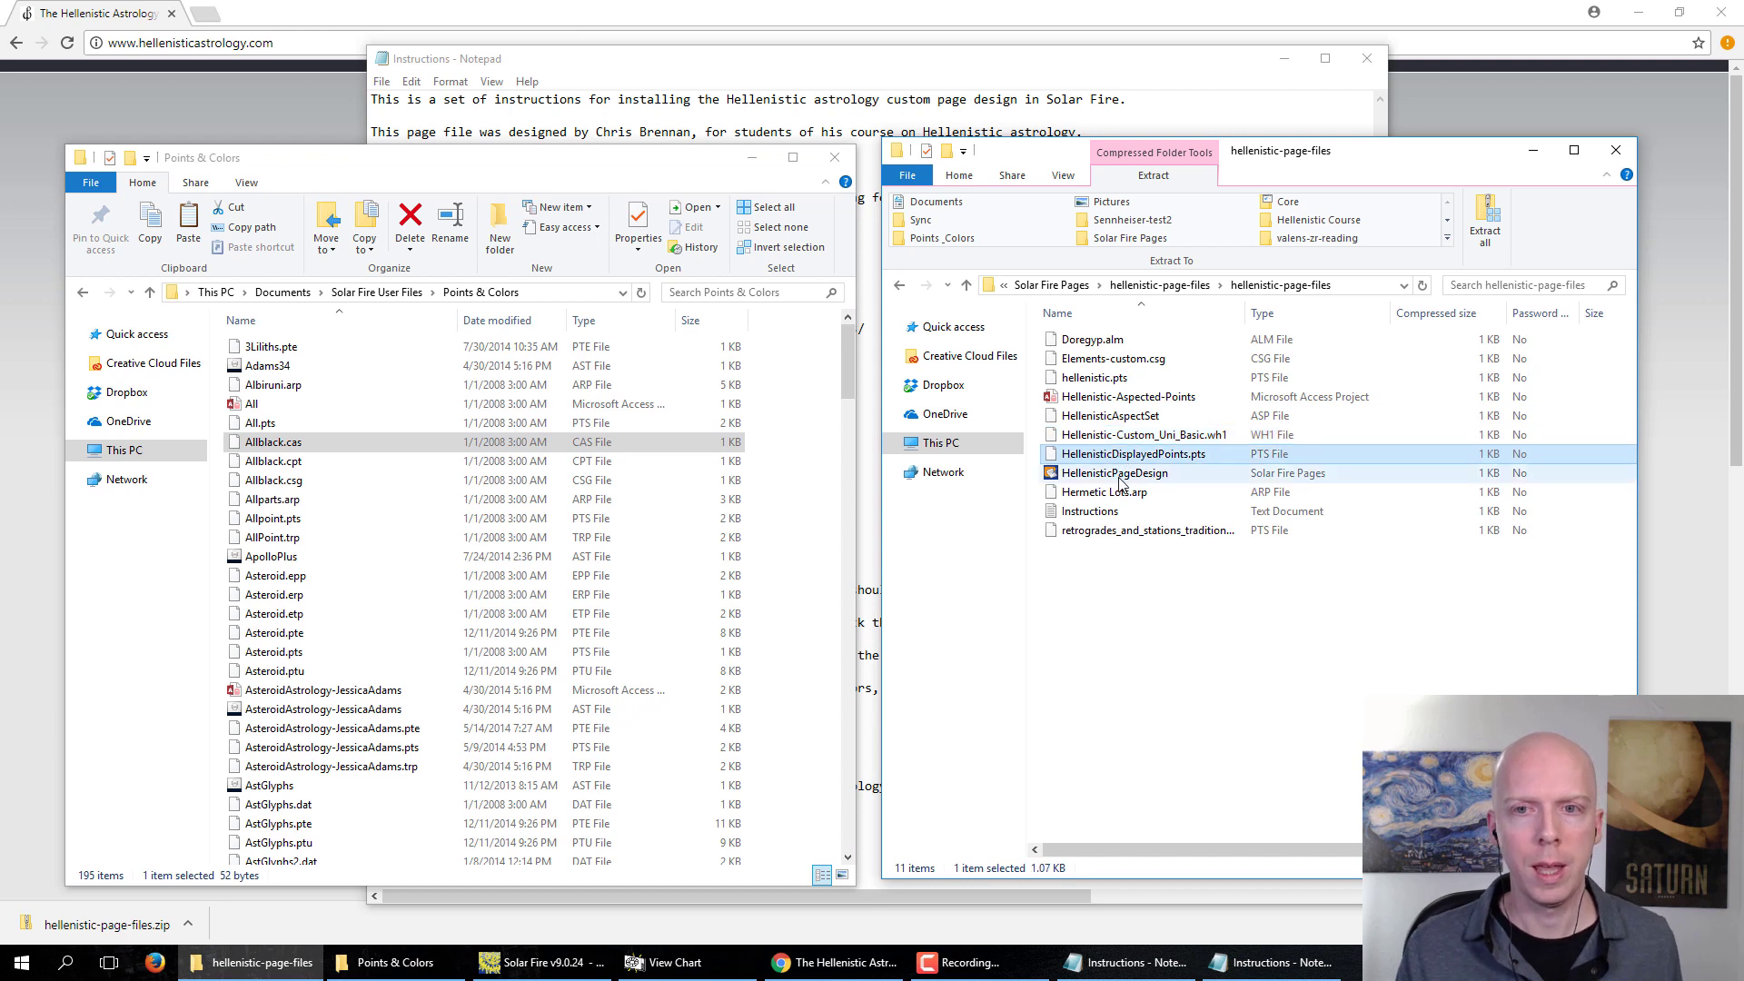
pyautogui.click(1121, 481)
pyautogui.click(1117, 495)
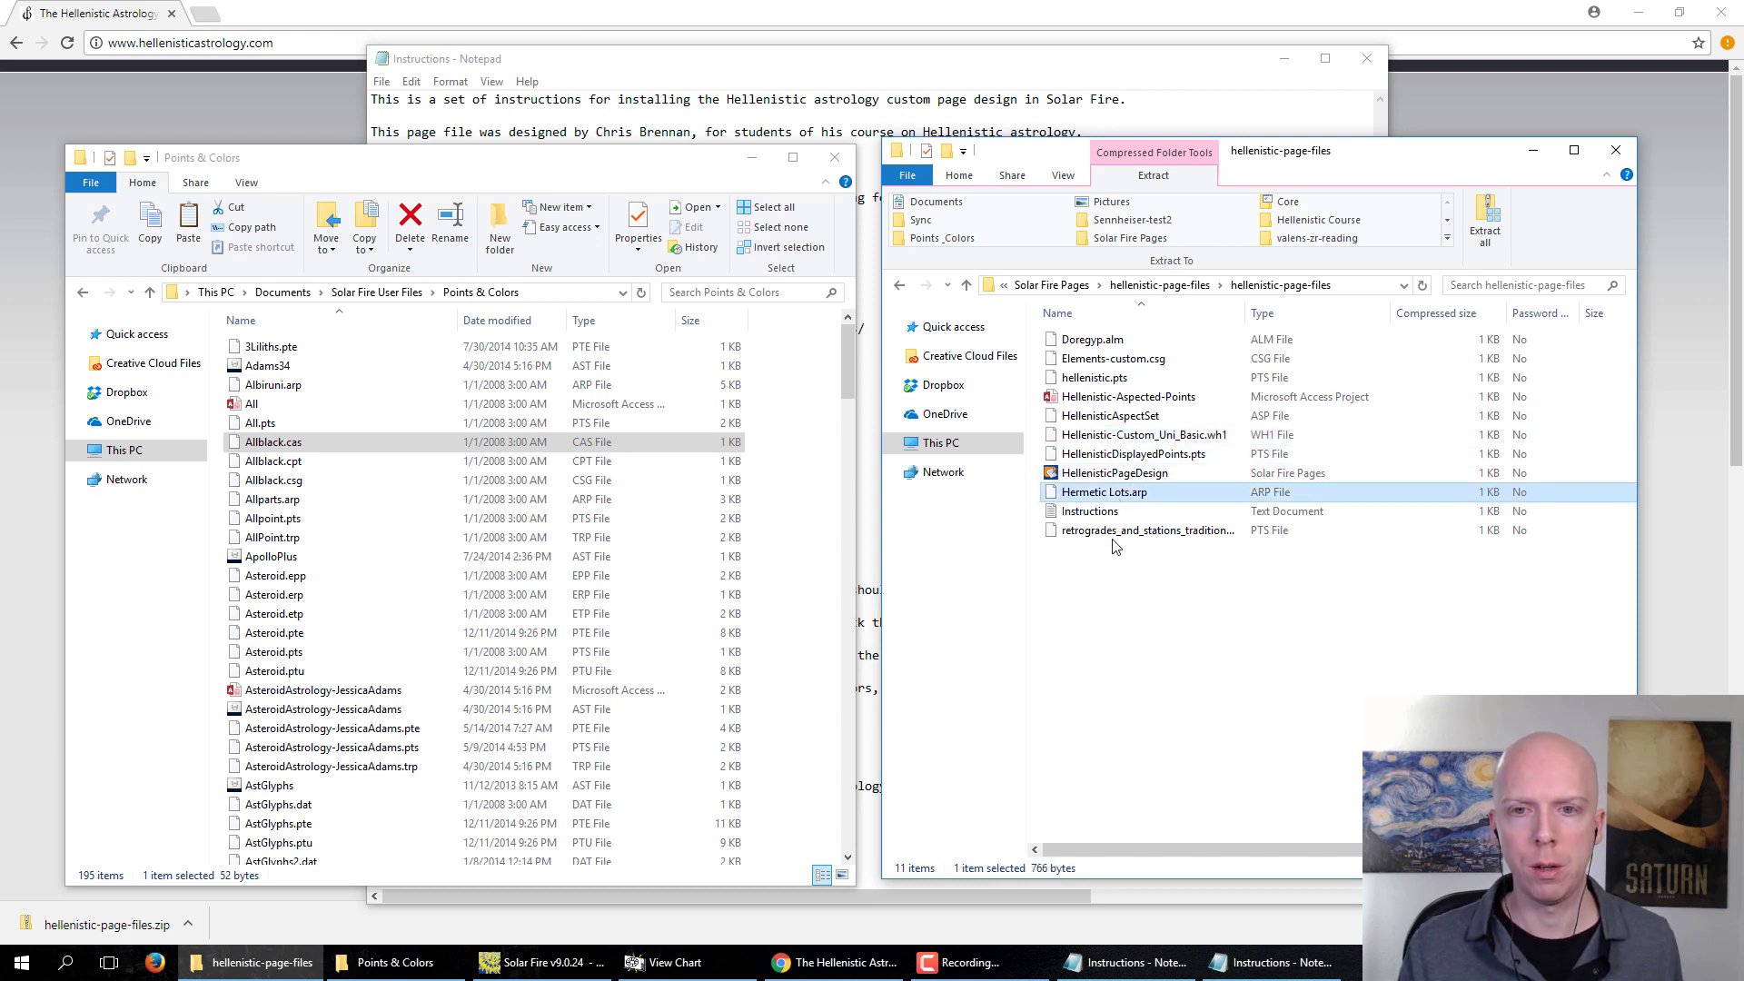
pyautogui.click(1116, 535)
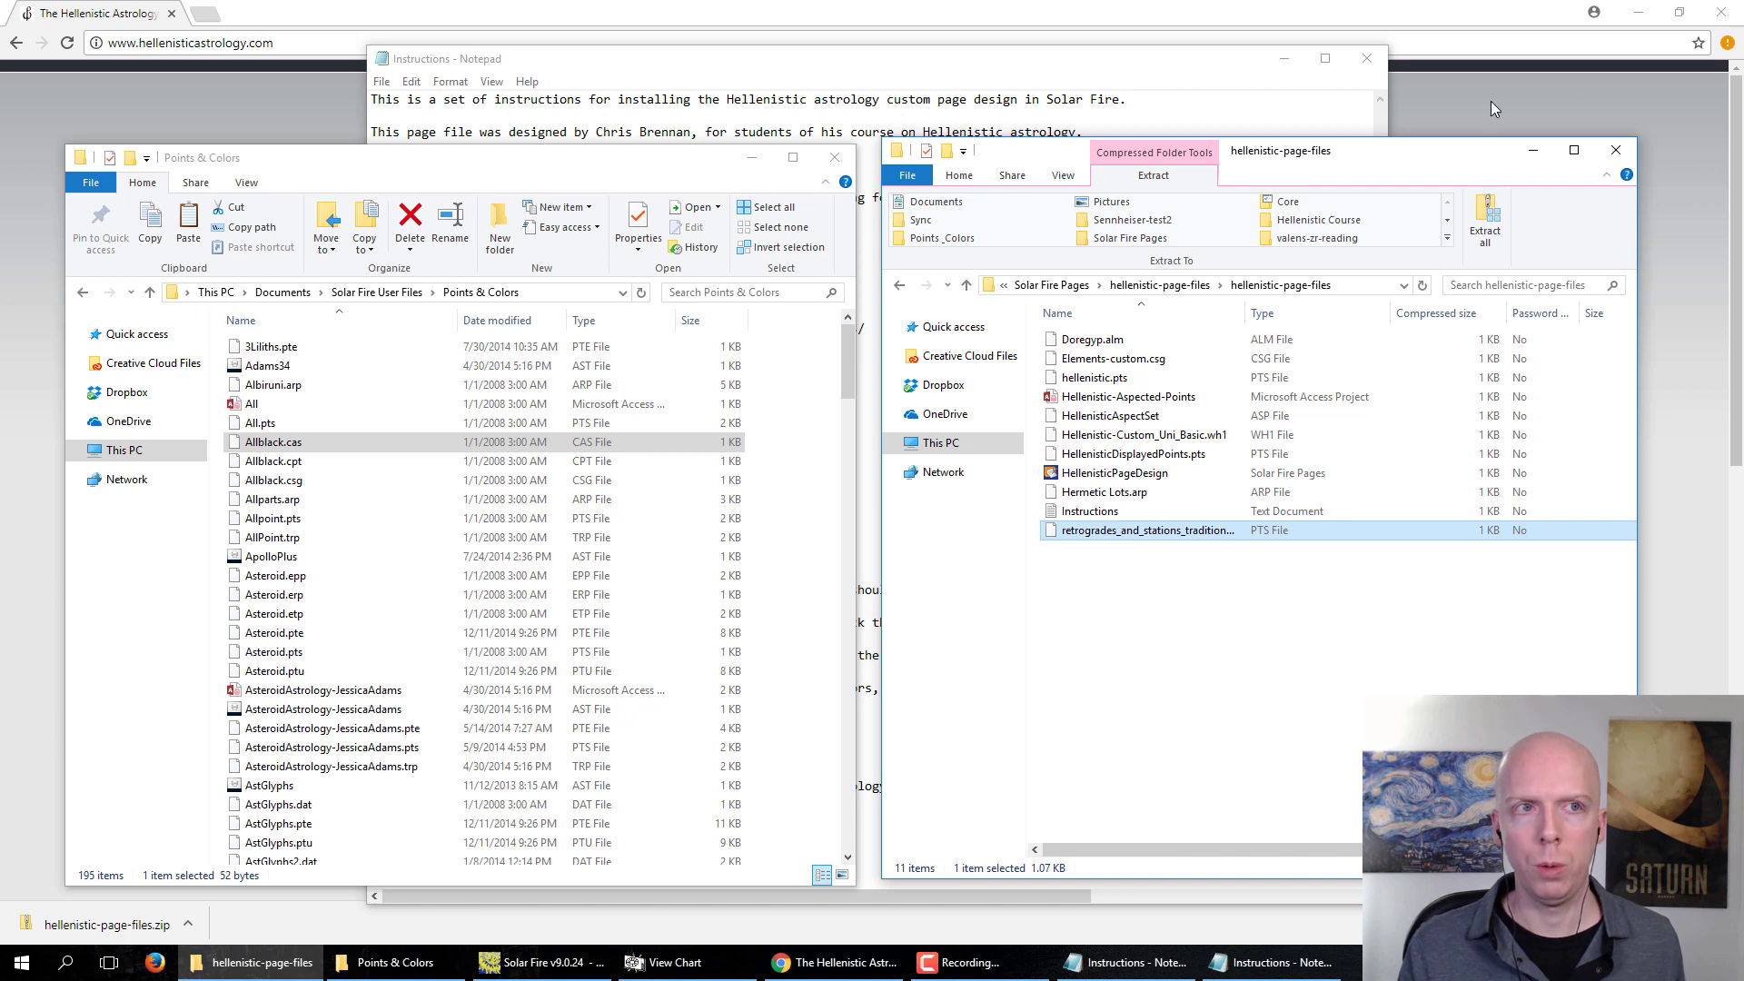
# Step: Clear away the browser, folder and instruction windows, close the chart view, and reopen the Transits Sep 23 2017 chart
pyautogui.click(1640, 14)
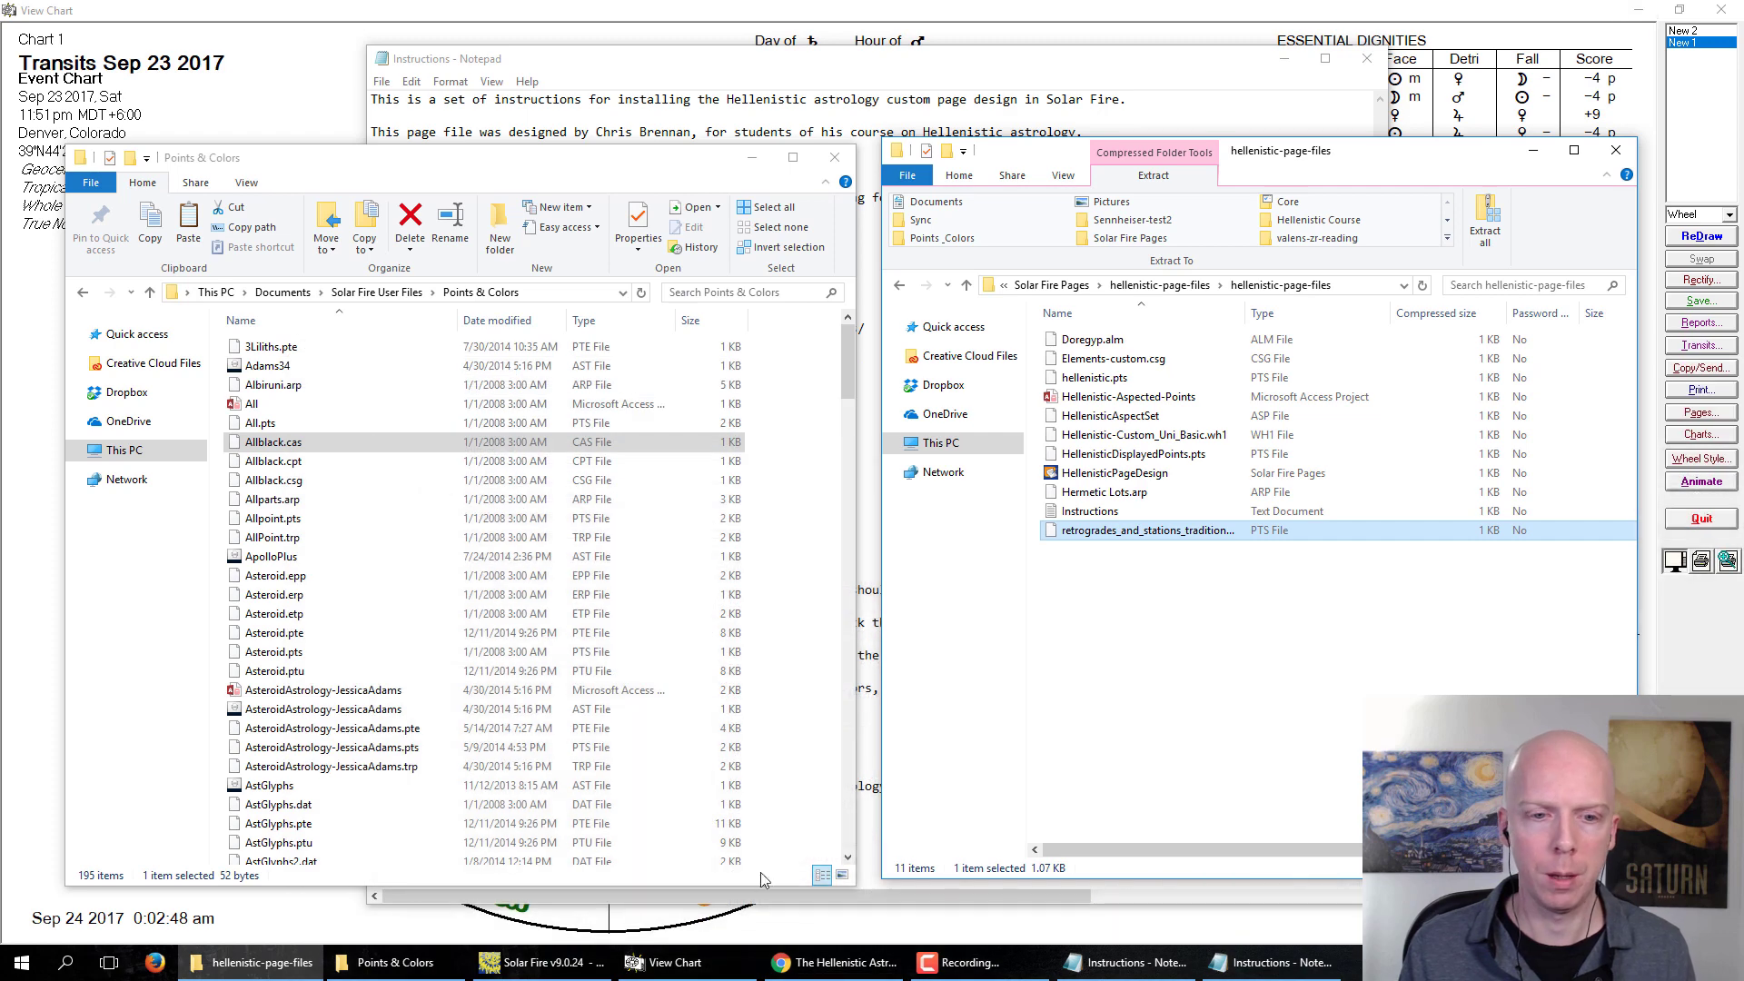
pyautogui.click(1534, 153)
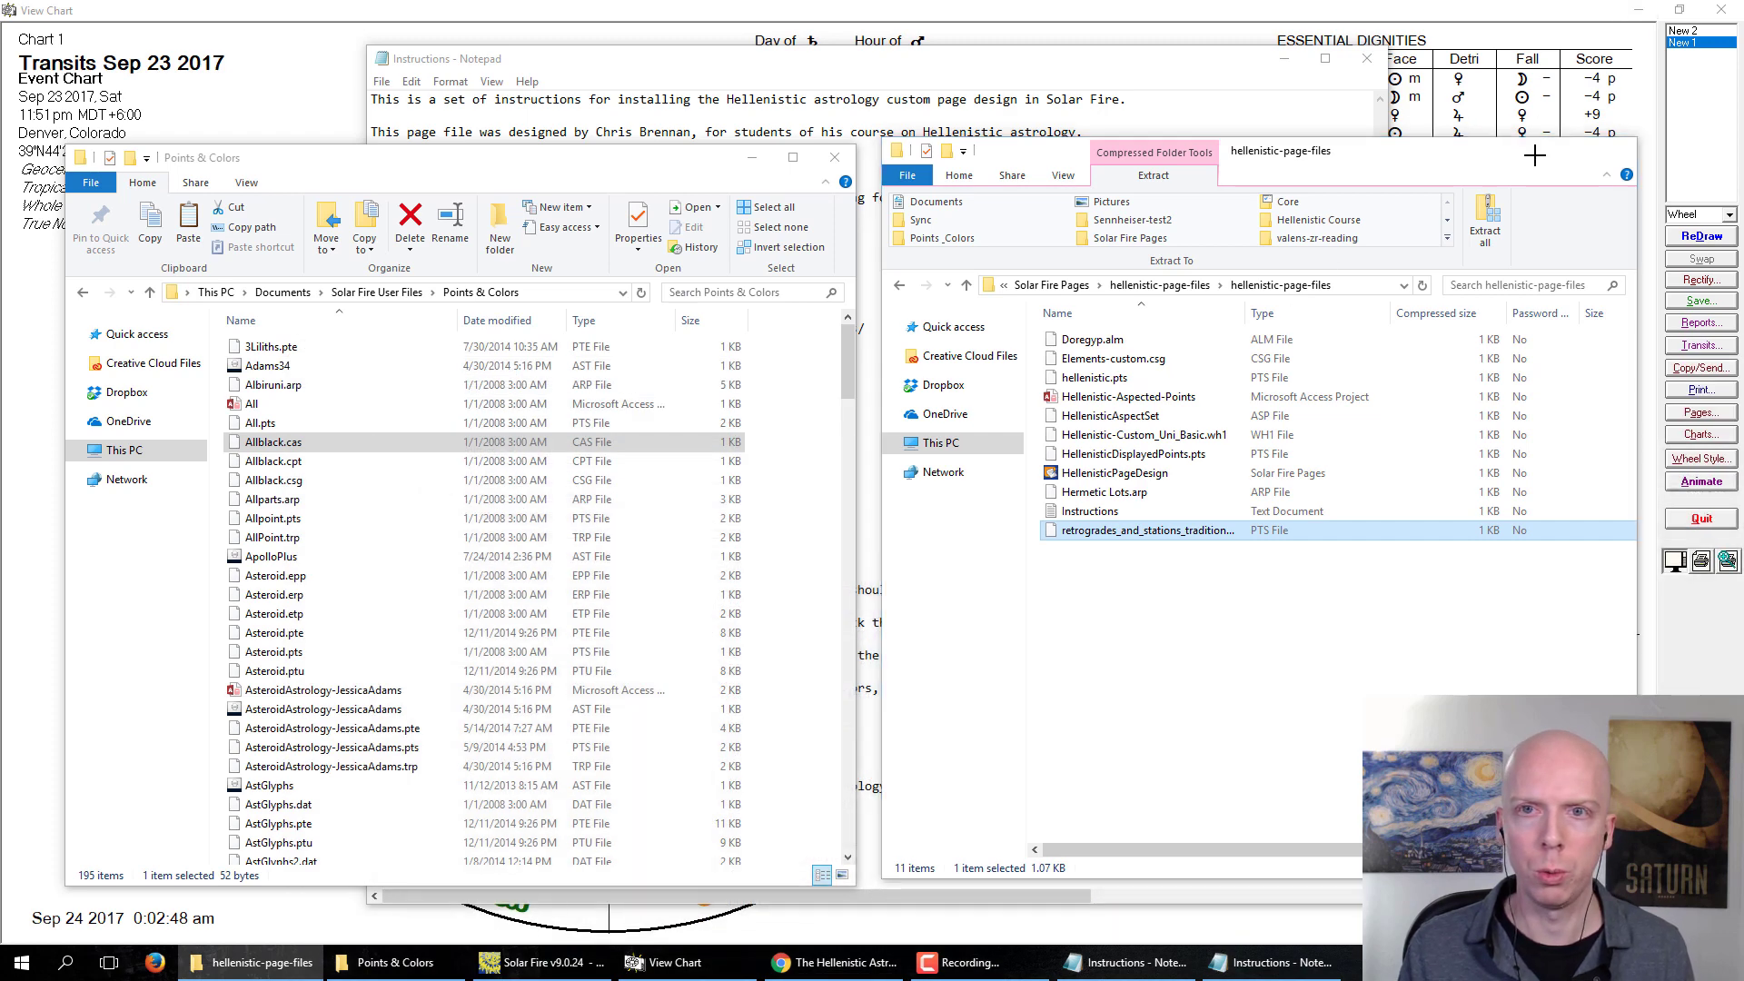
pyautogui.click(752, 159)
pyautogui.click(1283, 58)
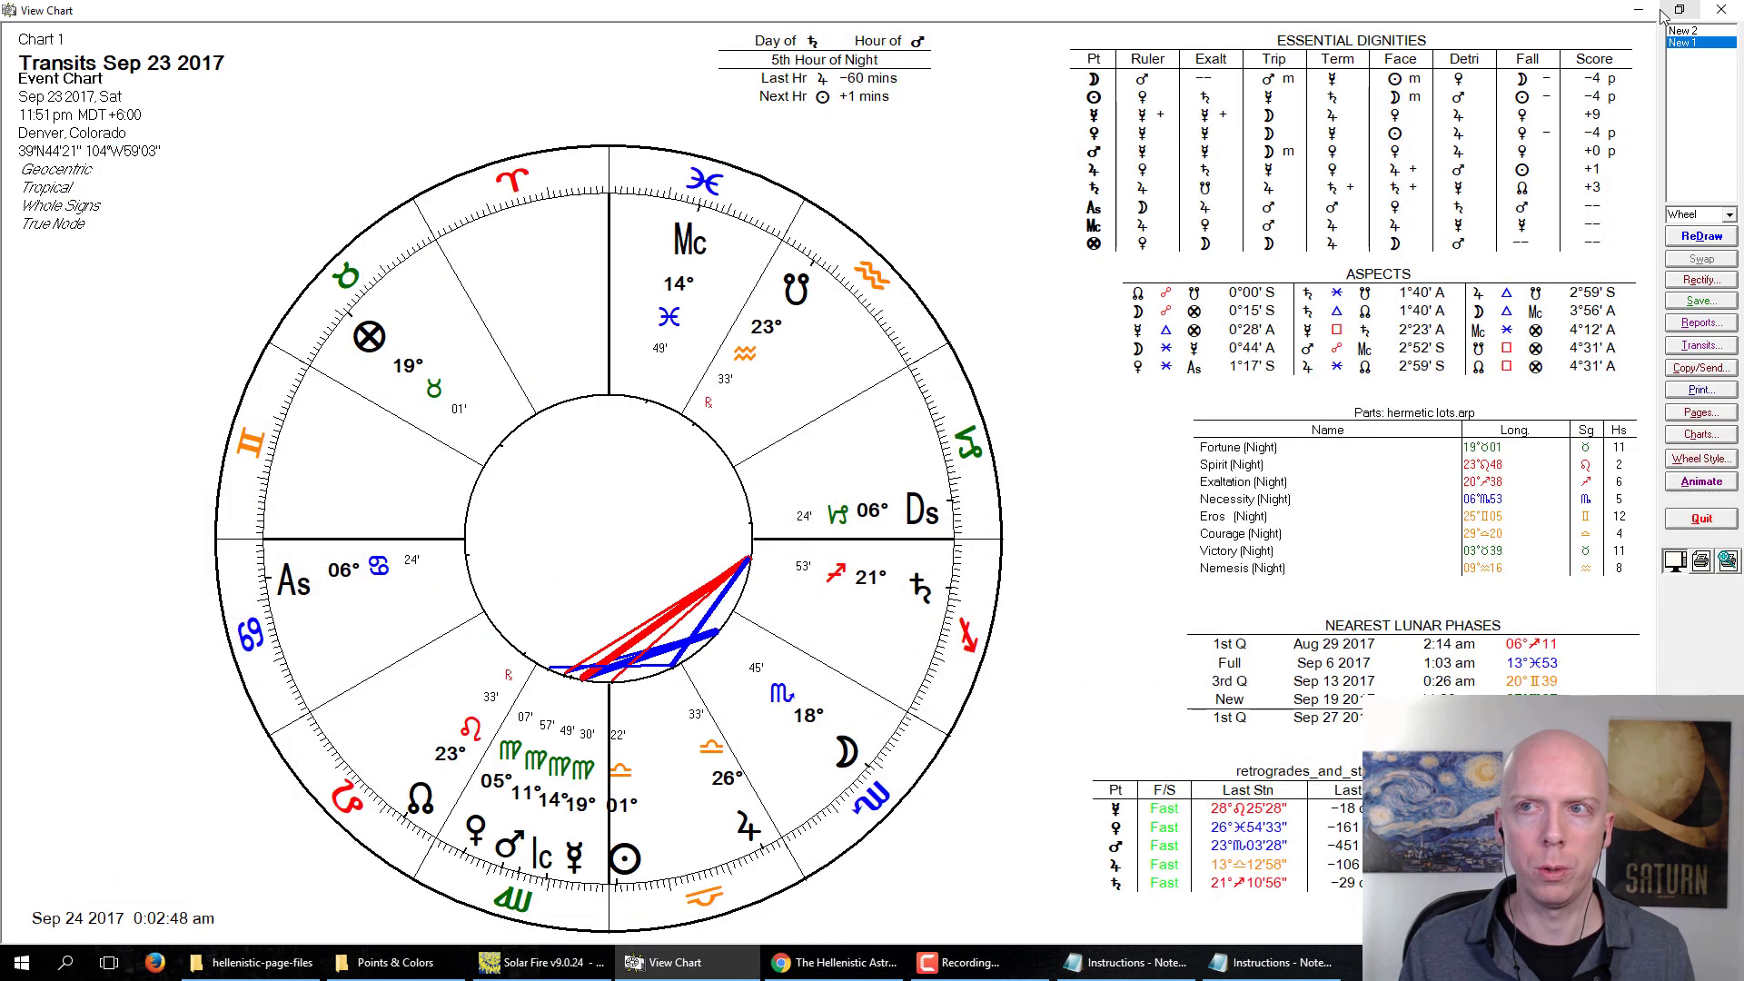
pyautogui.click(1721, 9)
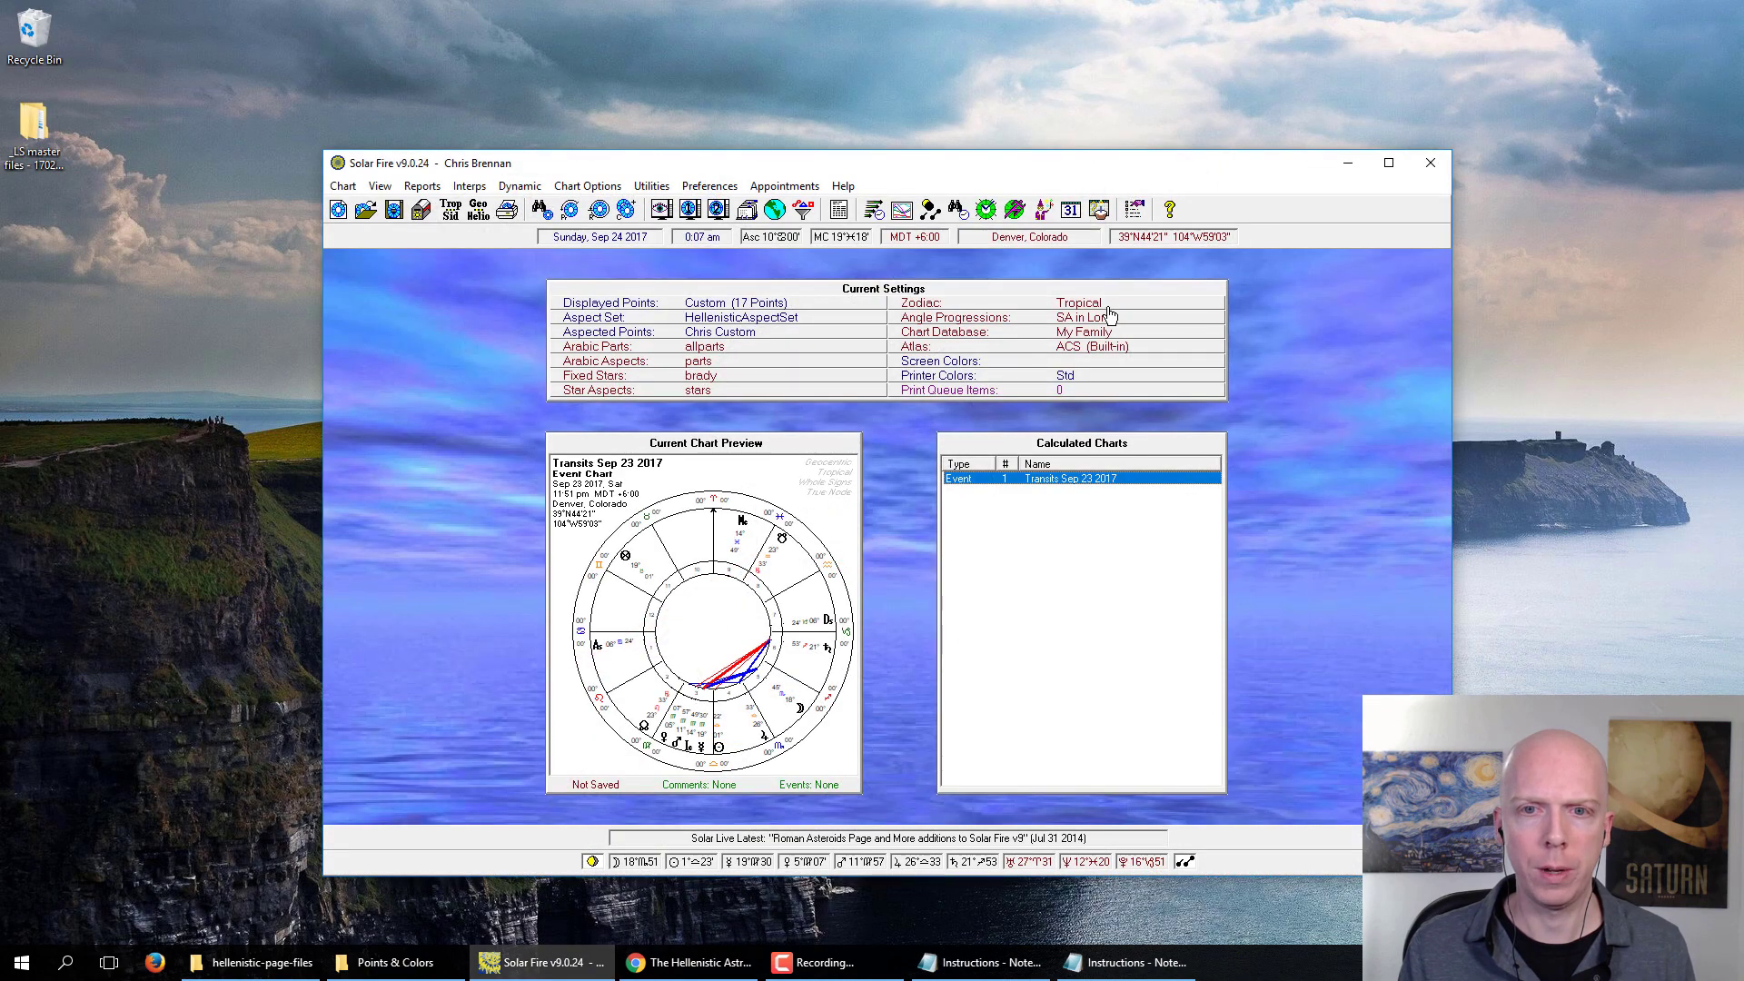
pyautogui.doubleClick(1042, 482)
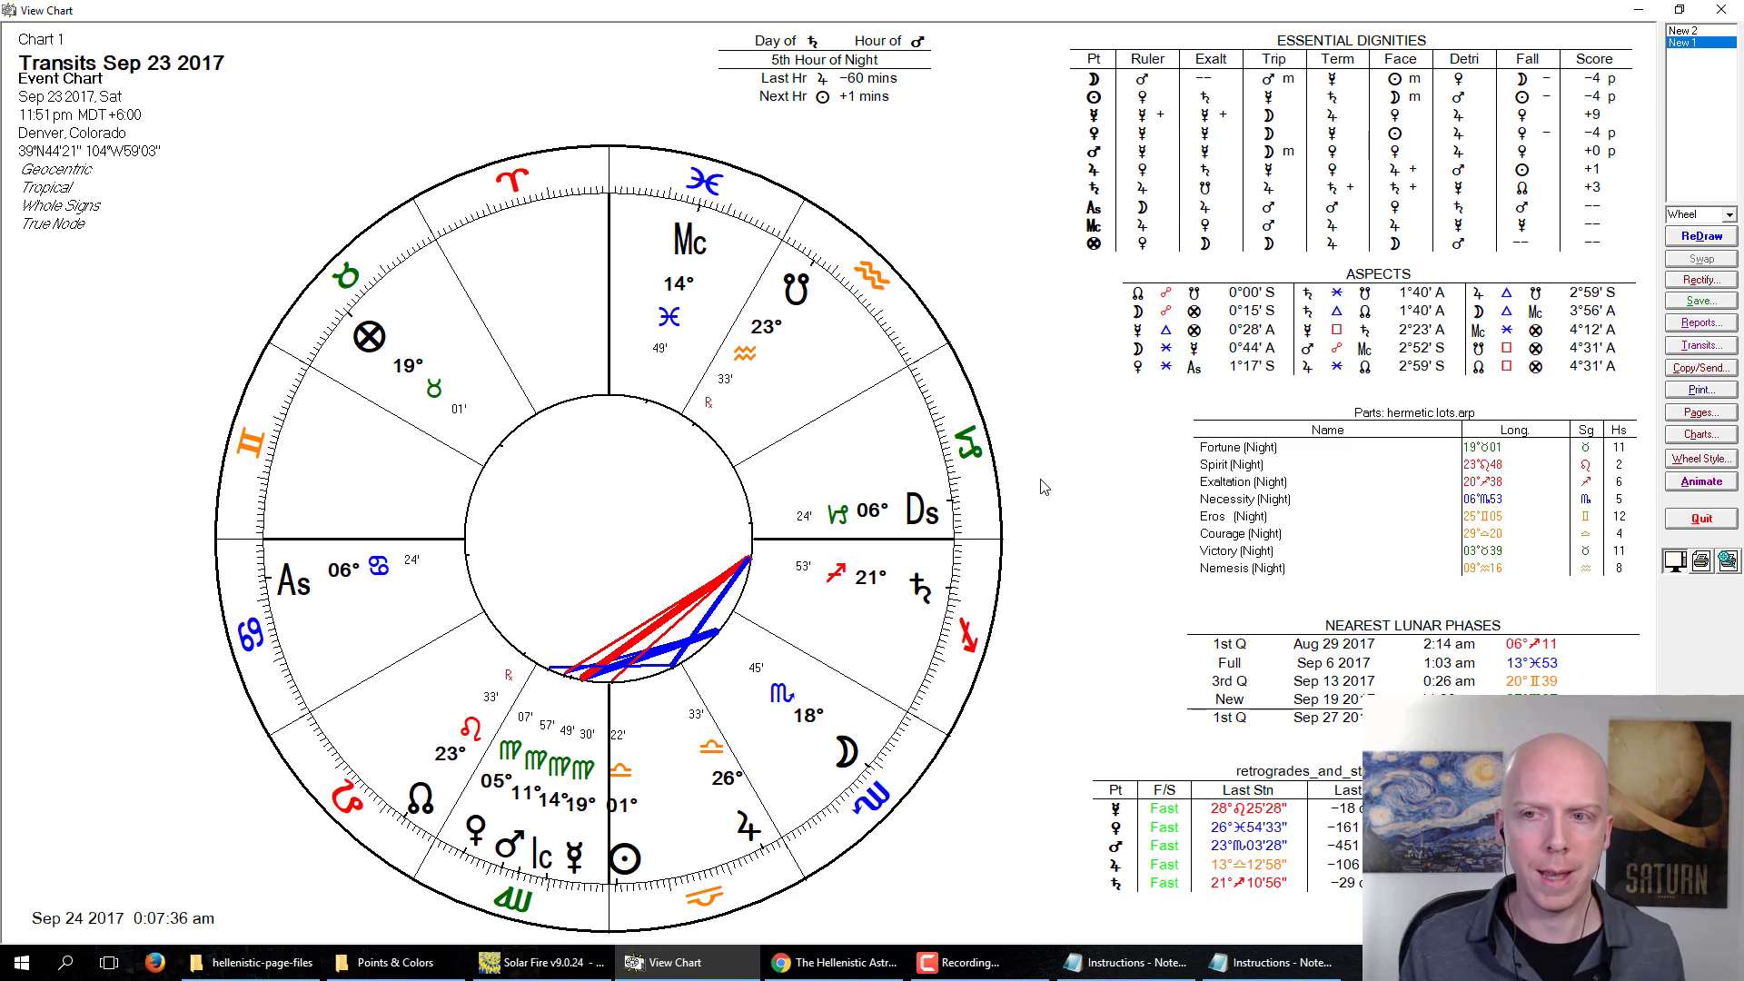
# Step: Browse the General and Basic page categories and apply HellenisticPageDesign from Added Recently to the chart
pyautogui.click(1708, 414)
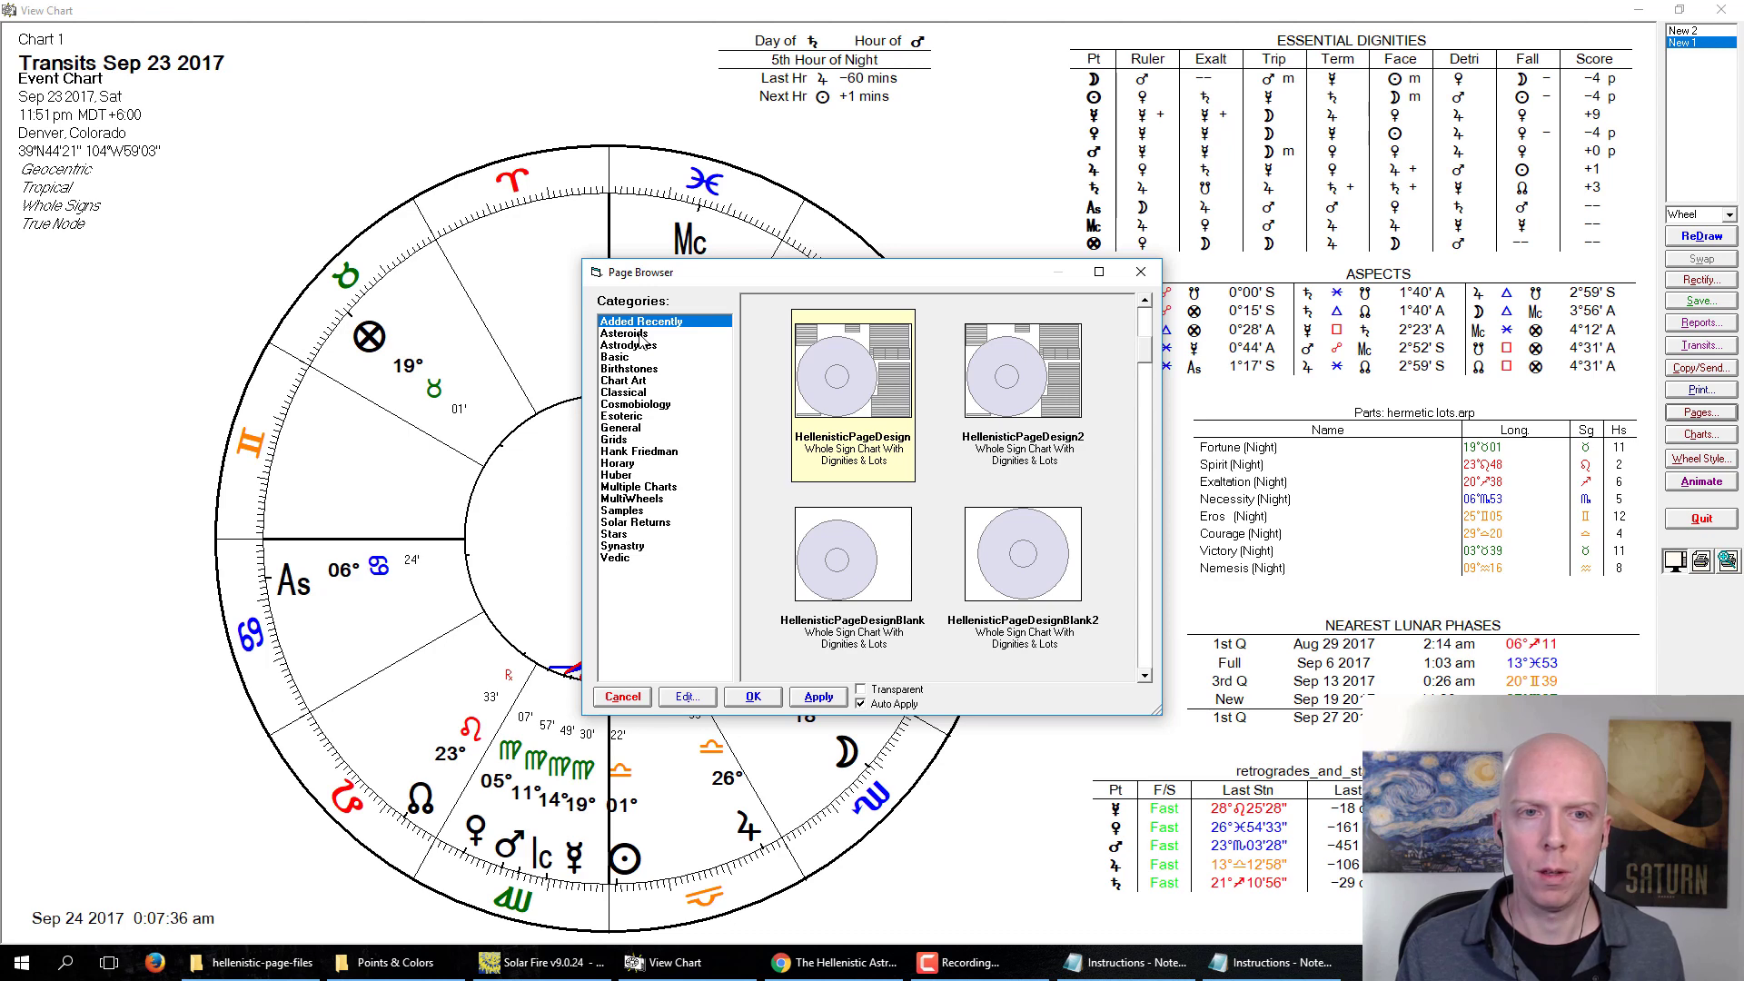
pyautogui.moveTo(639, 335); pyautogui.dragTo(639, 325)
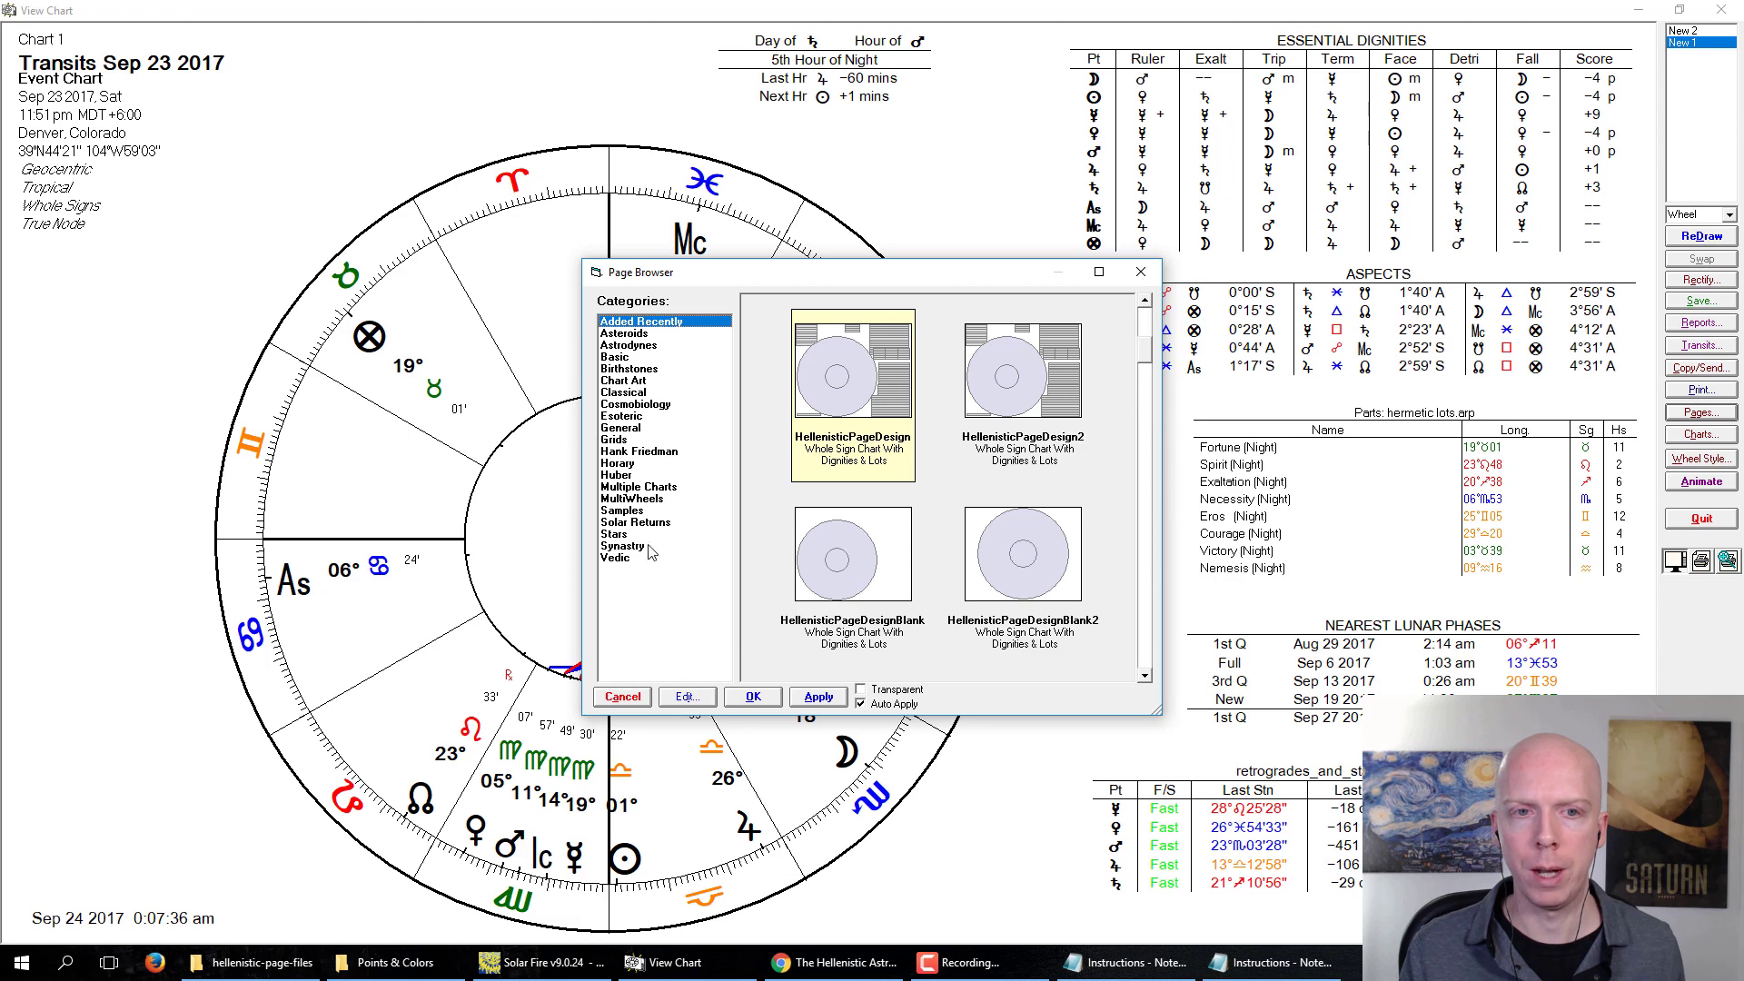
pyautogui.click(634, 429)
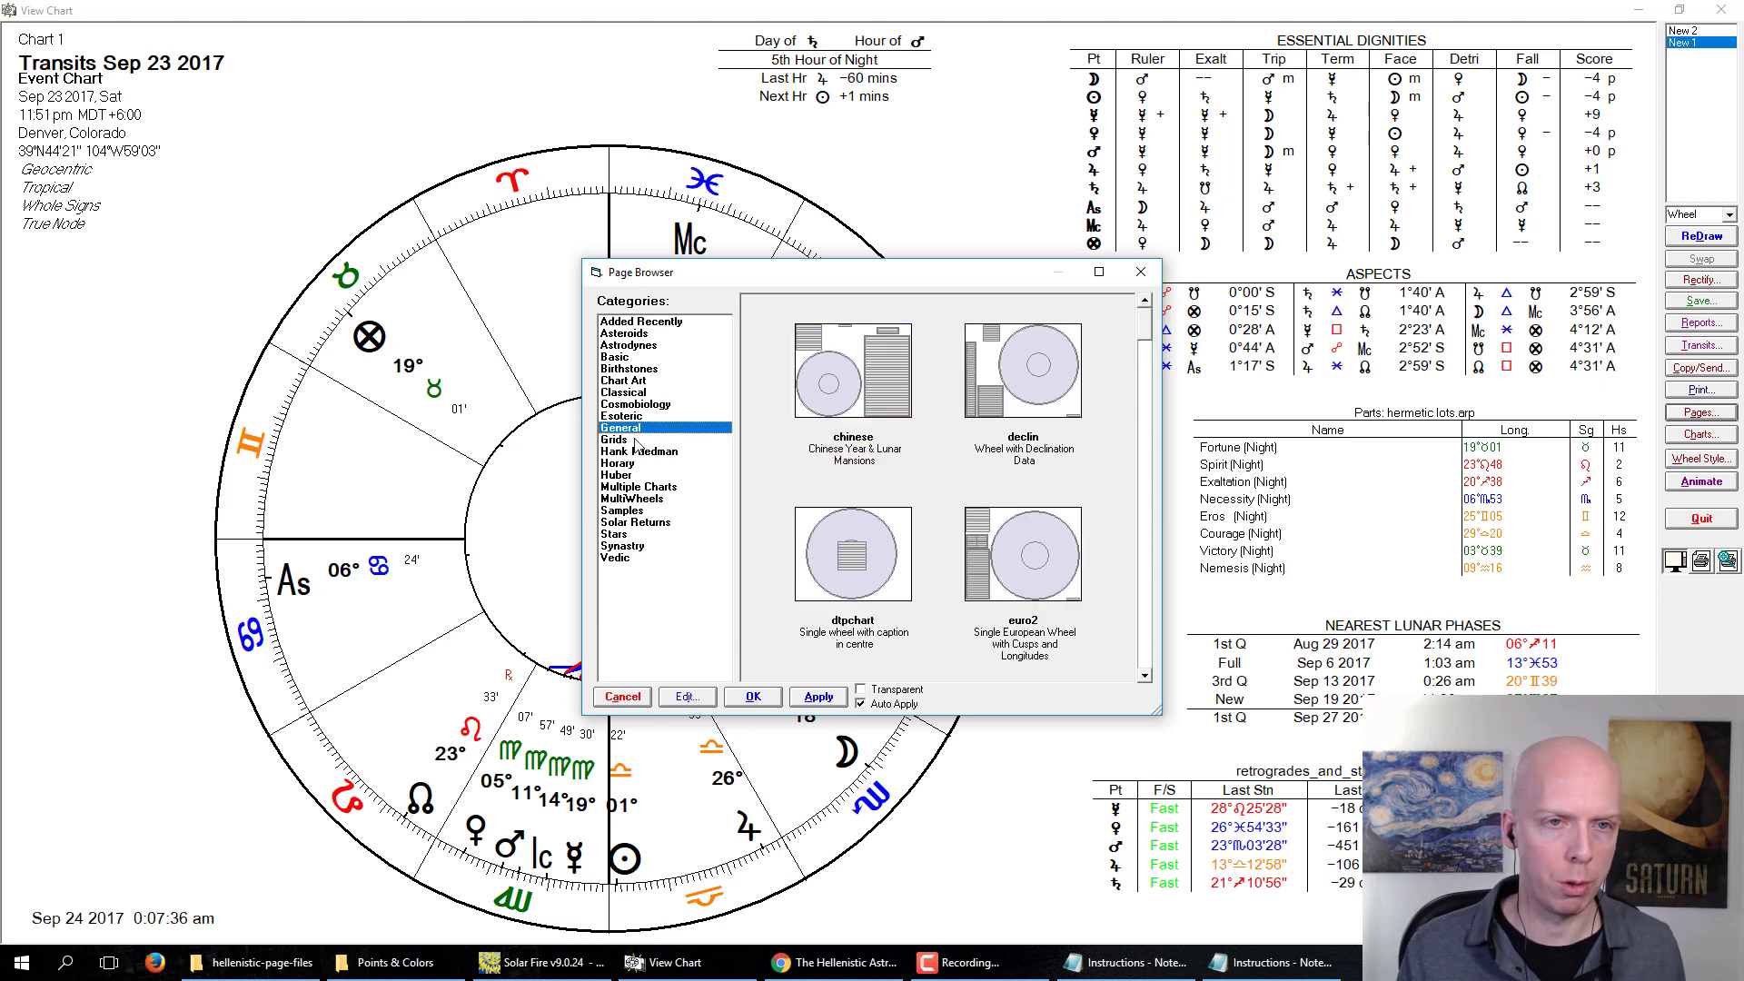
pyautogui.click(652, 359)
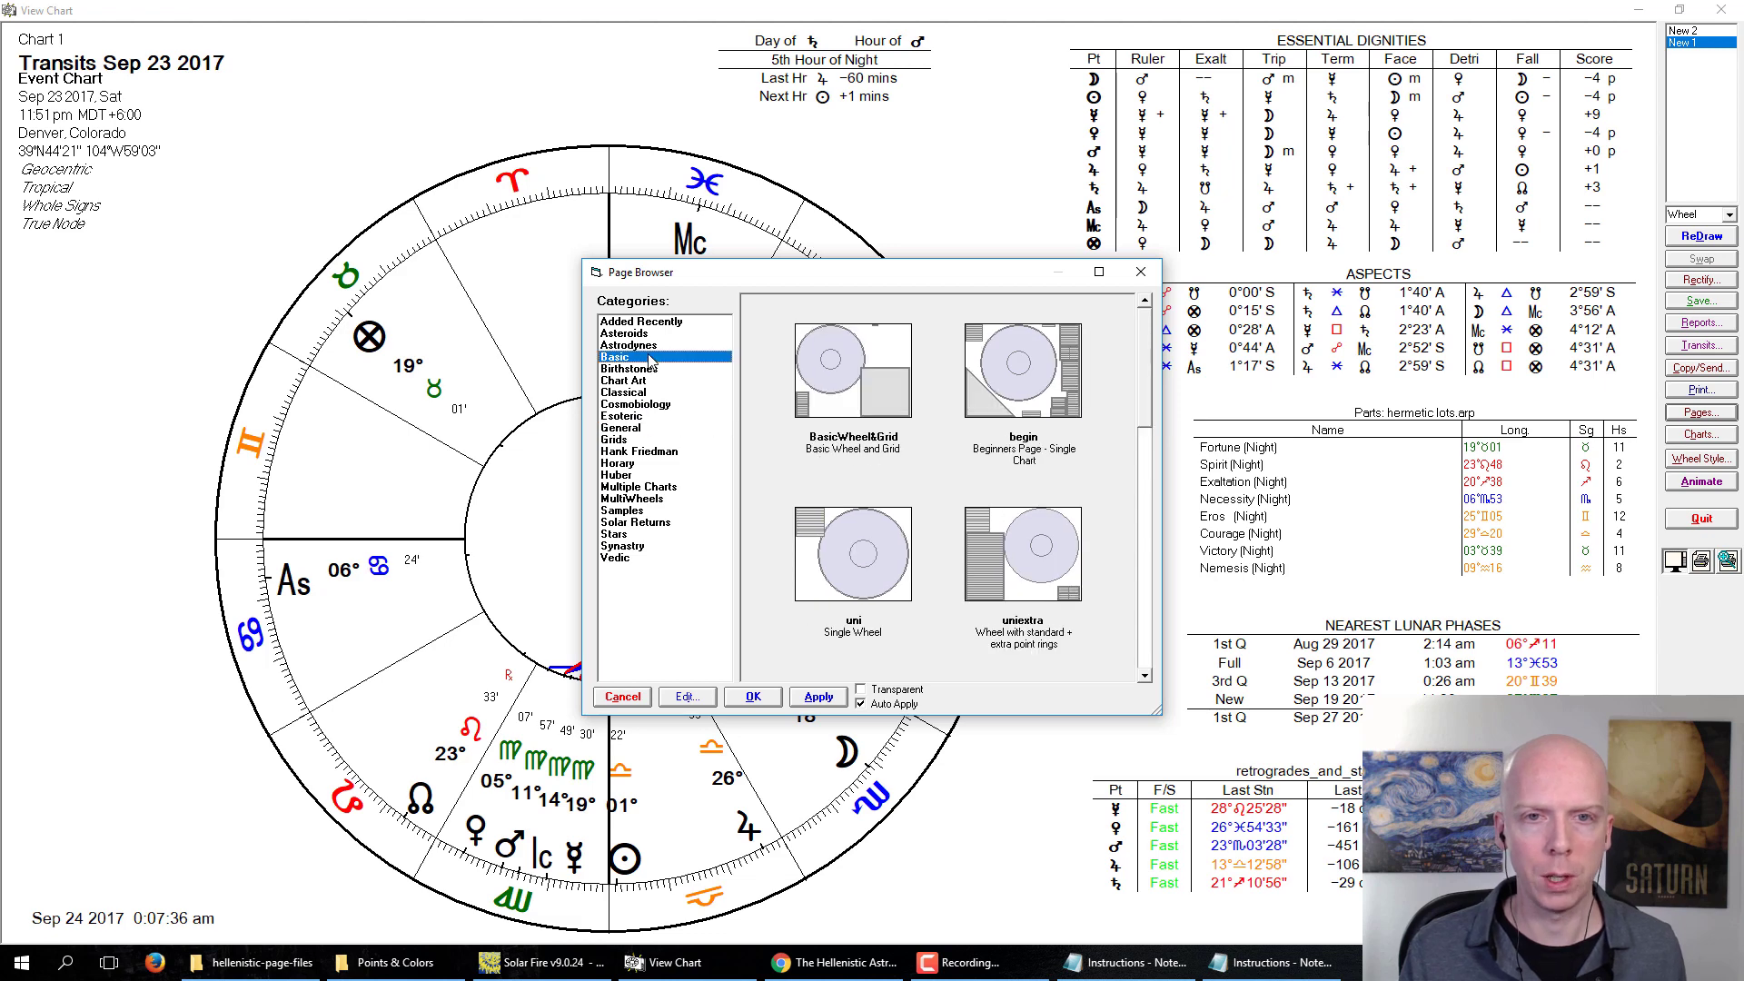
pyautogui.click(658, 324)
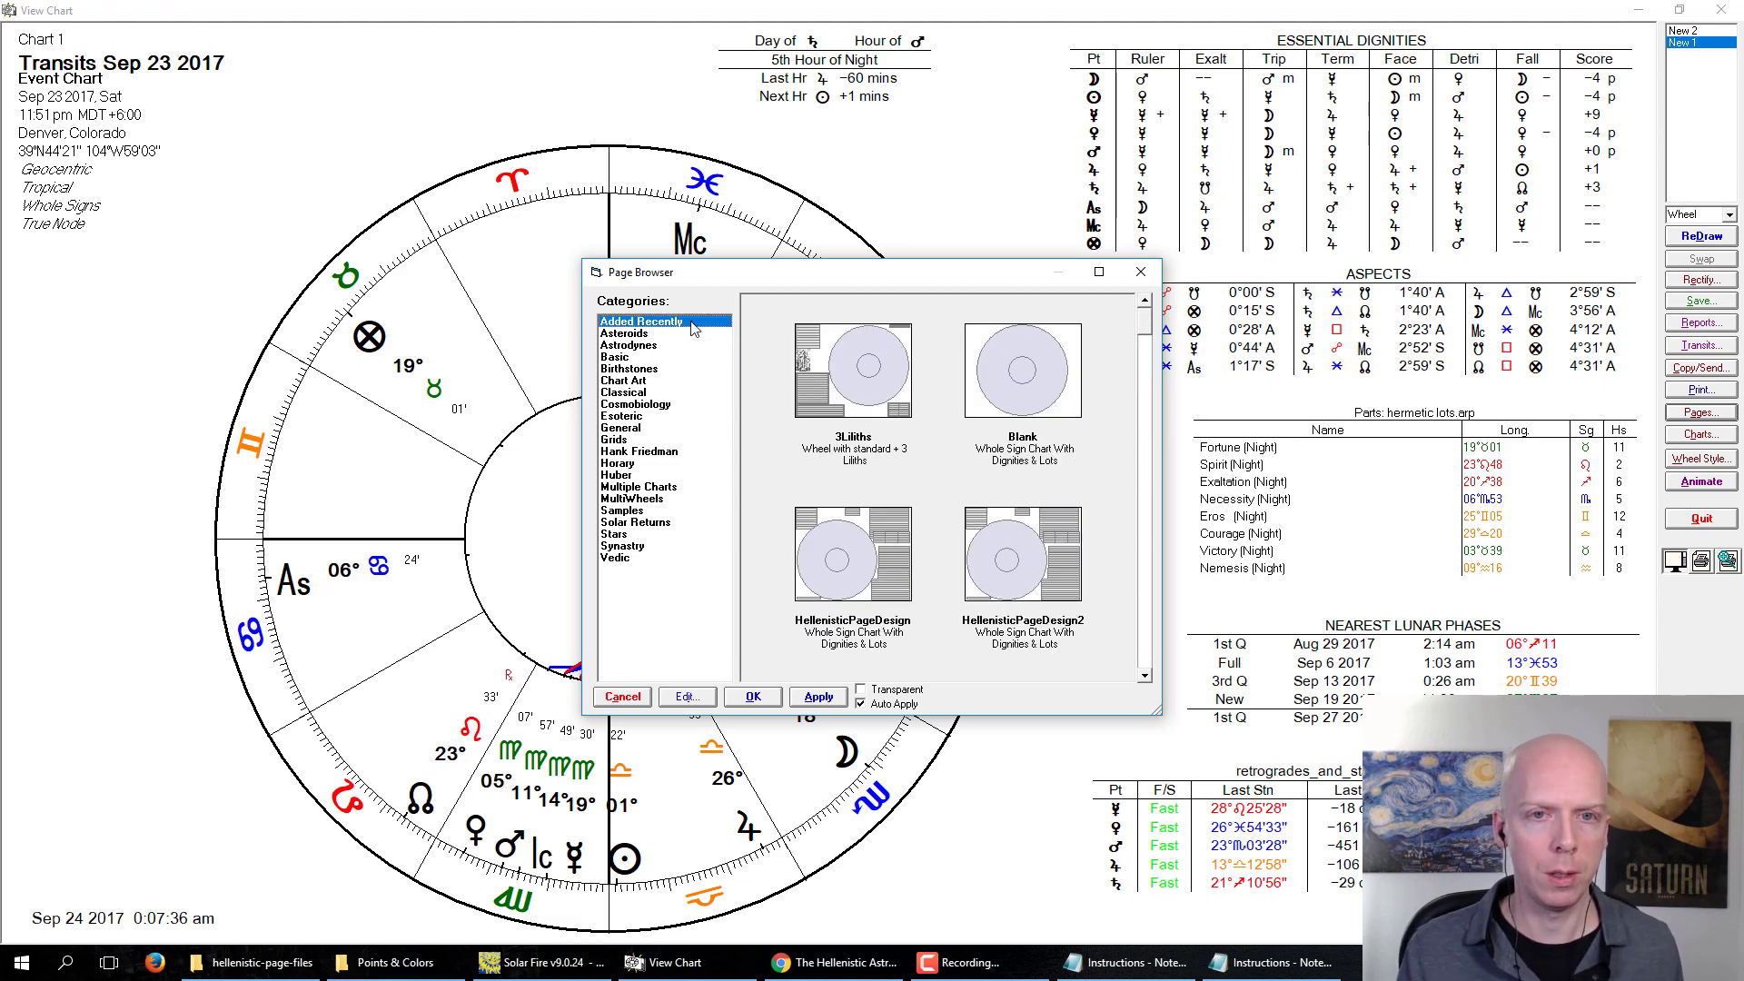
pyautogui.click(858, 573)
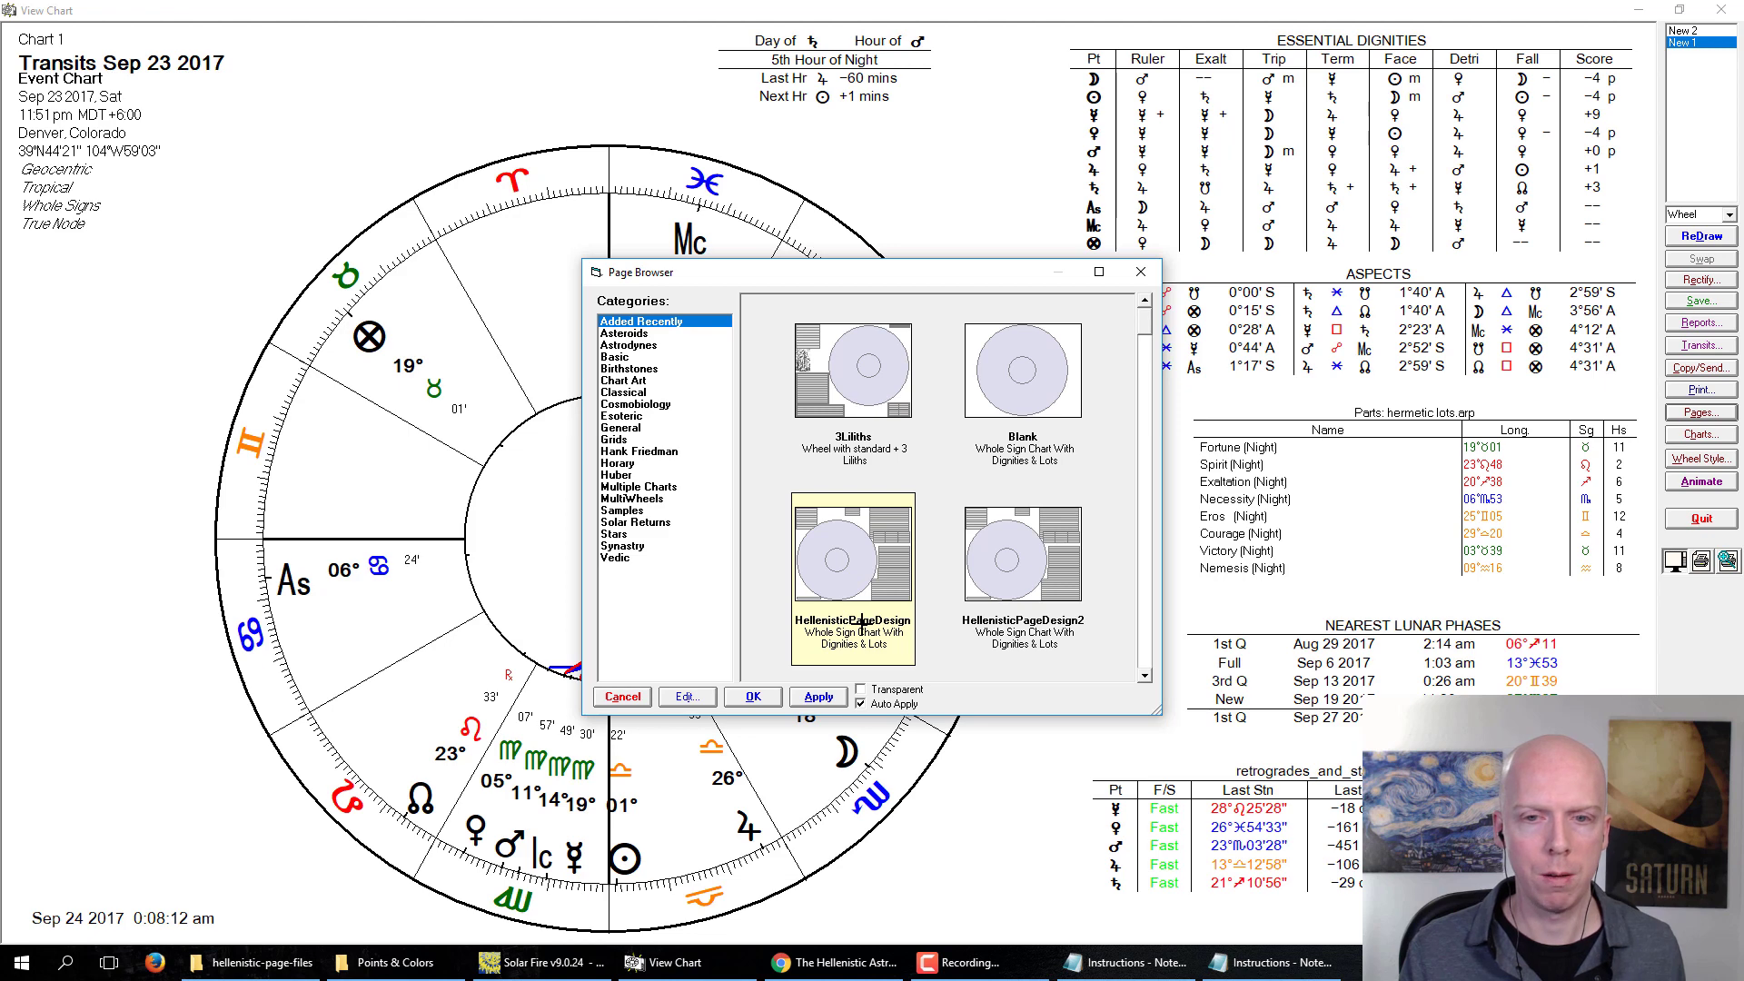
pyautogui.doubleClick(863, 574)
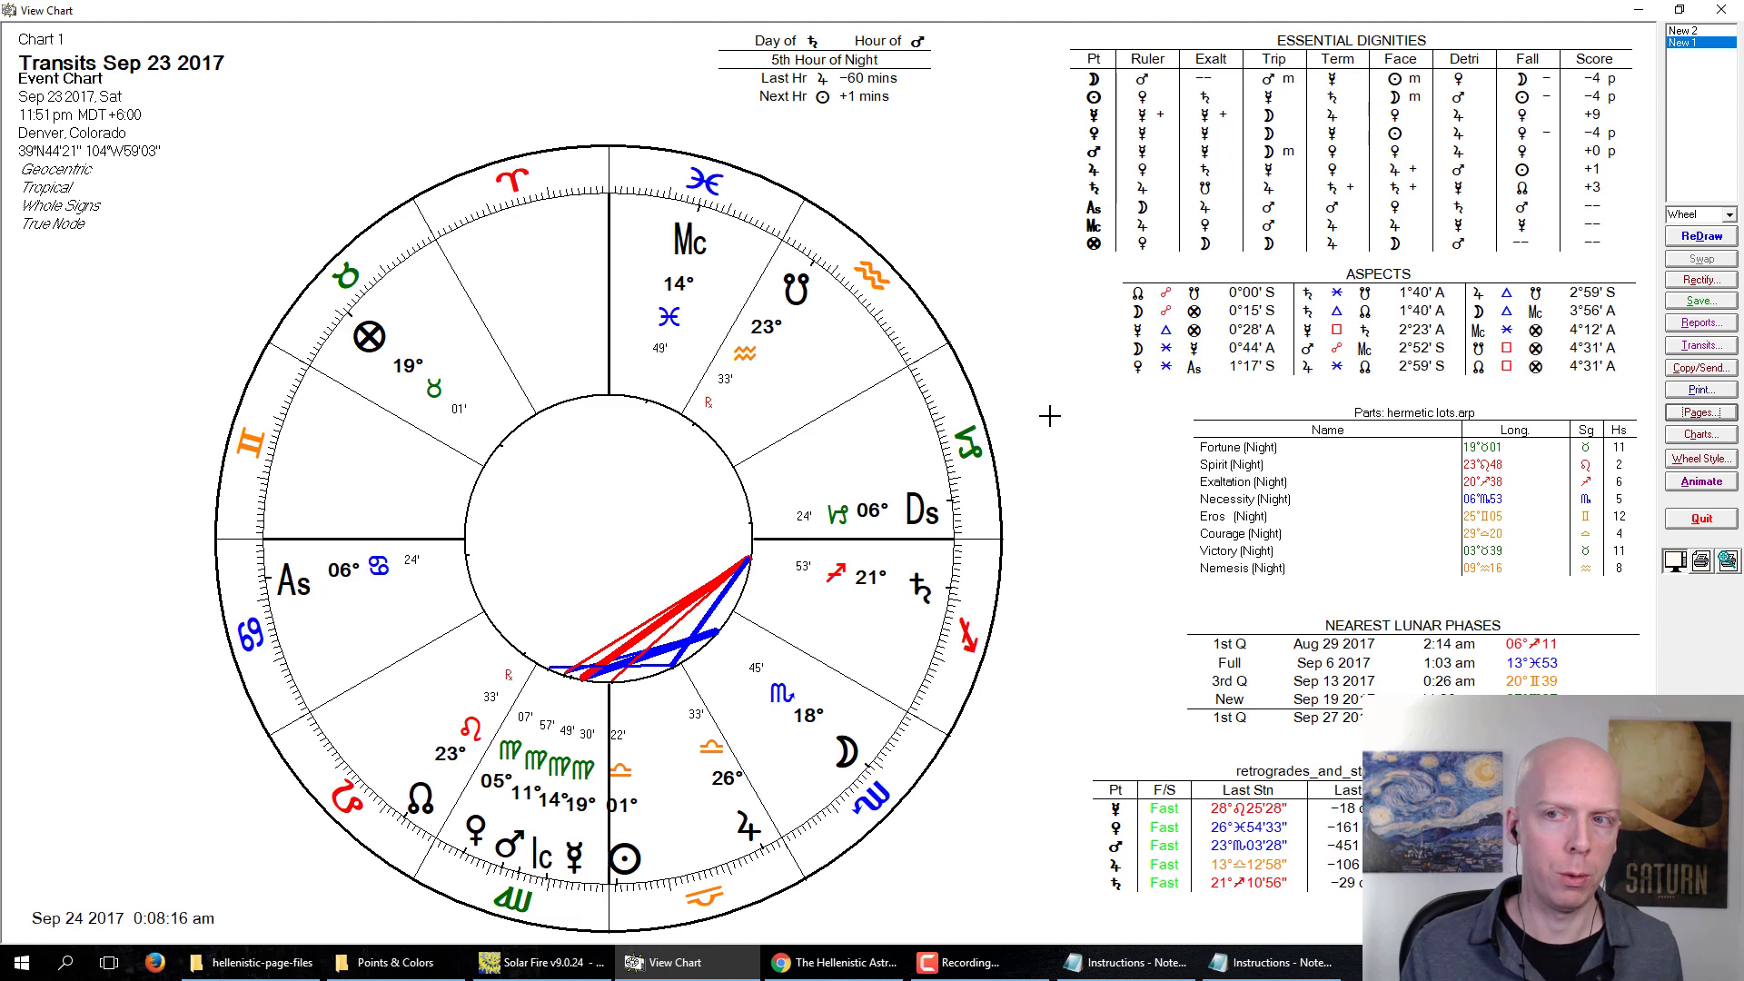
# Step: Set the chart's displayed points to the HellenisticDisplayedPoints.pts file
pyautogui.rightClick(1004, 419)
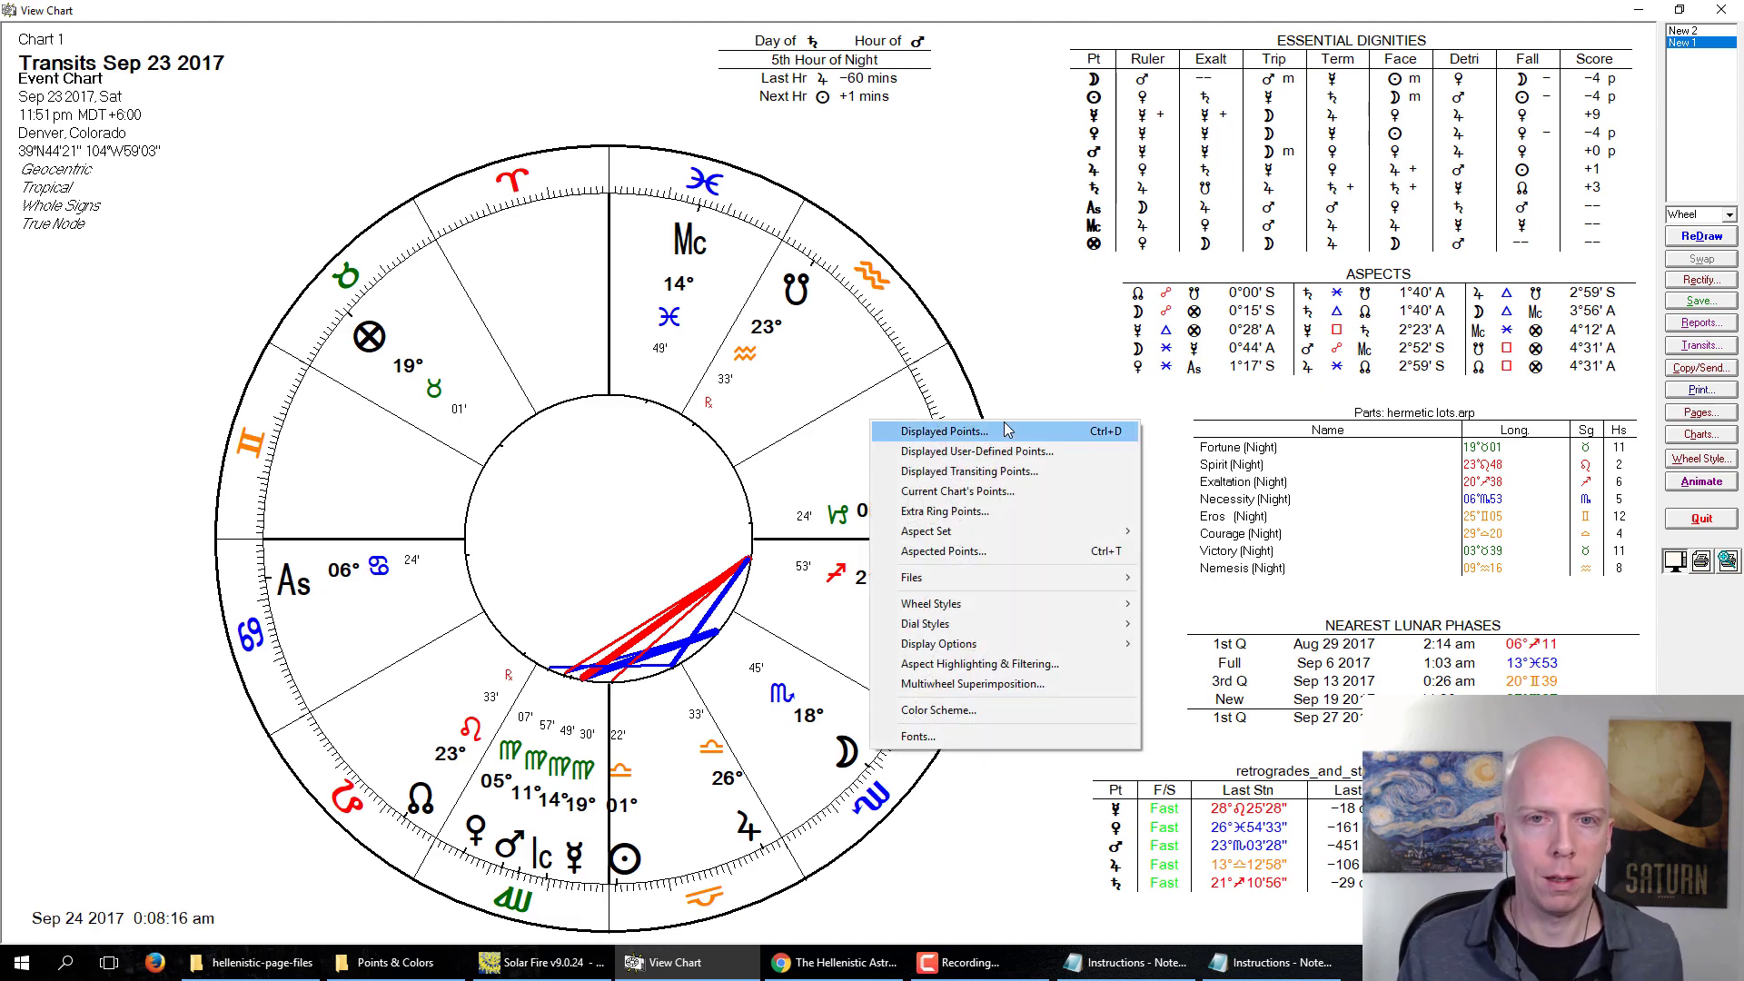
pyautogui.click(937, 432)
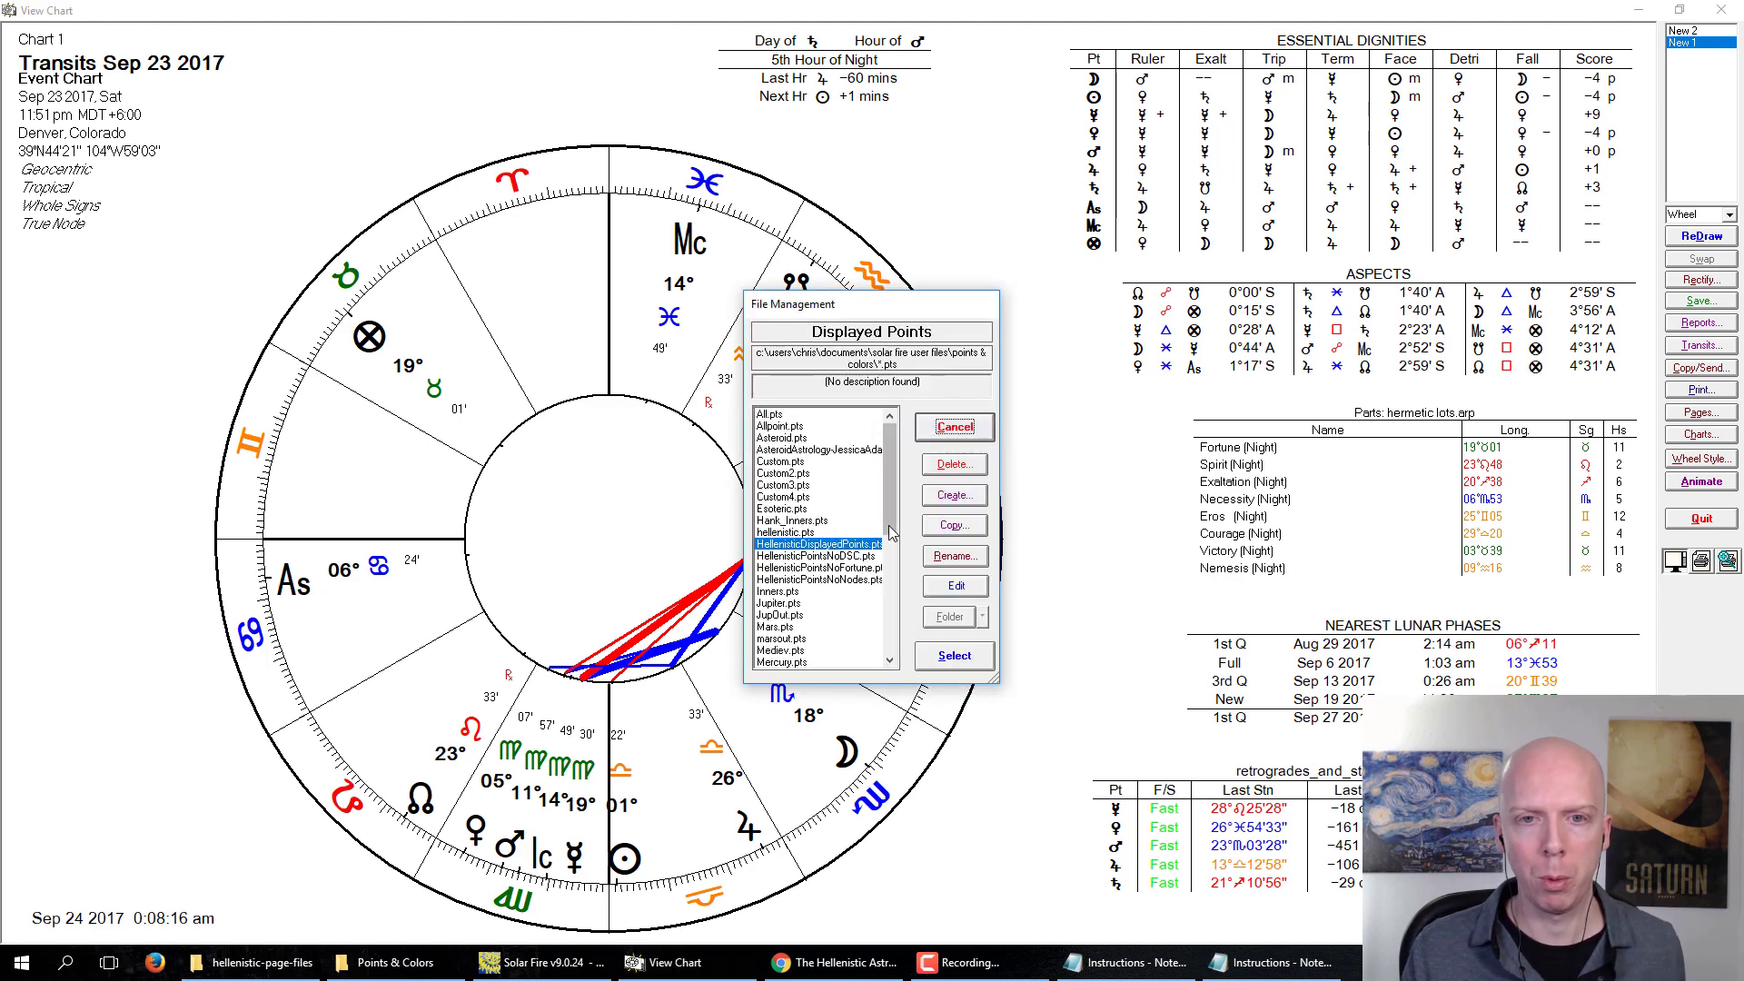
pyautogui.scroll(-2, 817, 551)
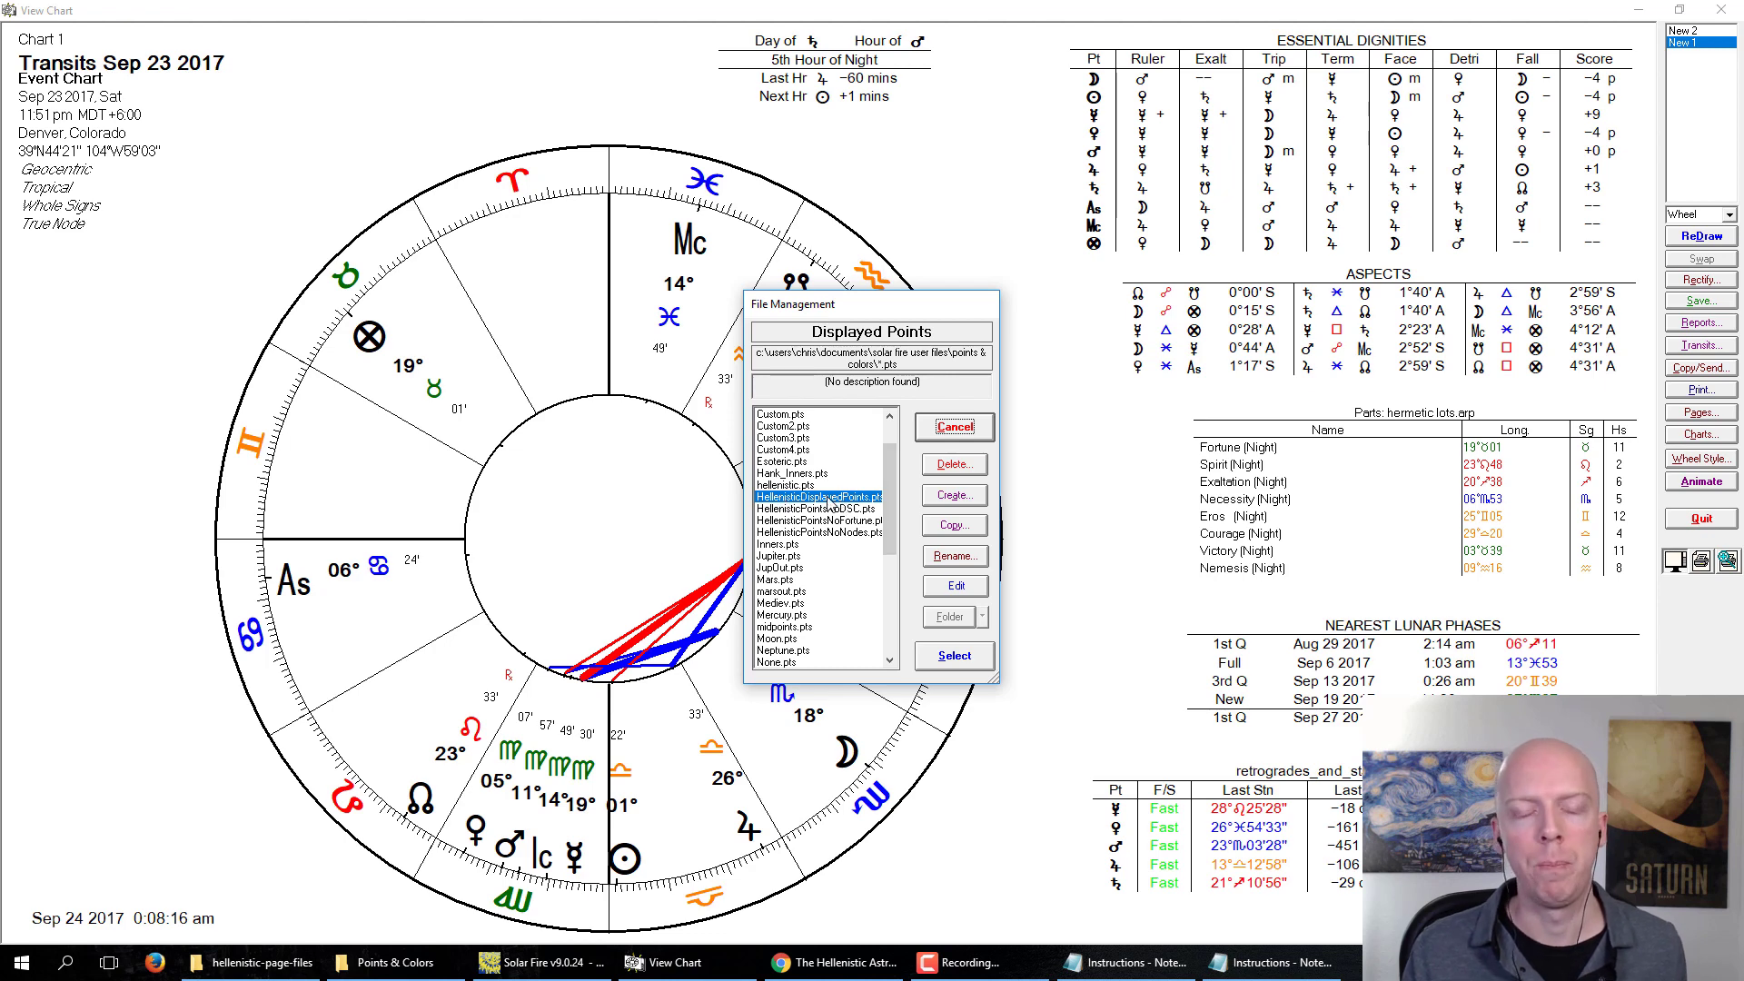
pyautogui.doubleClick(828, 498)
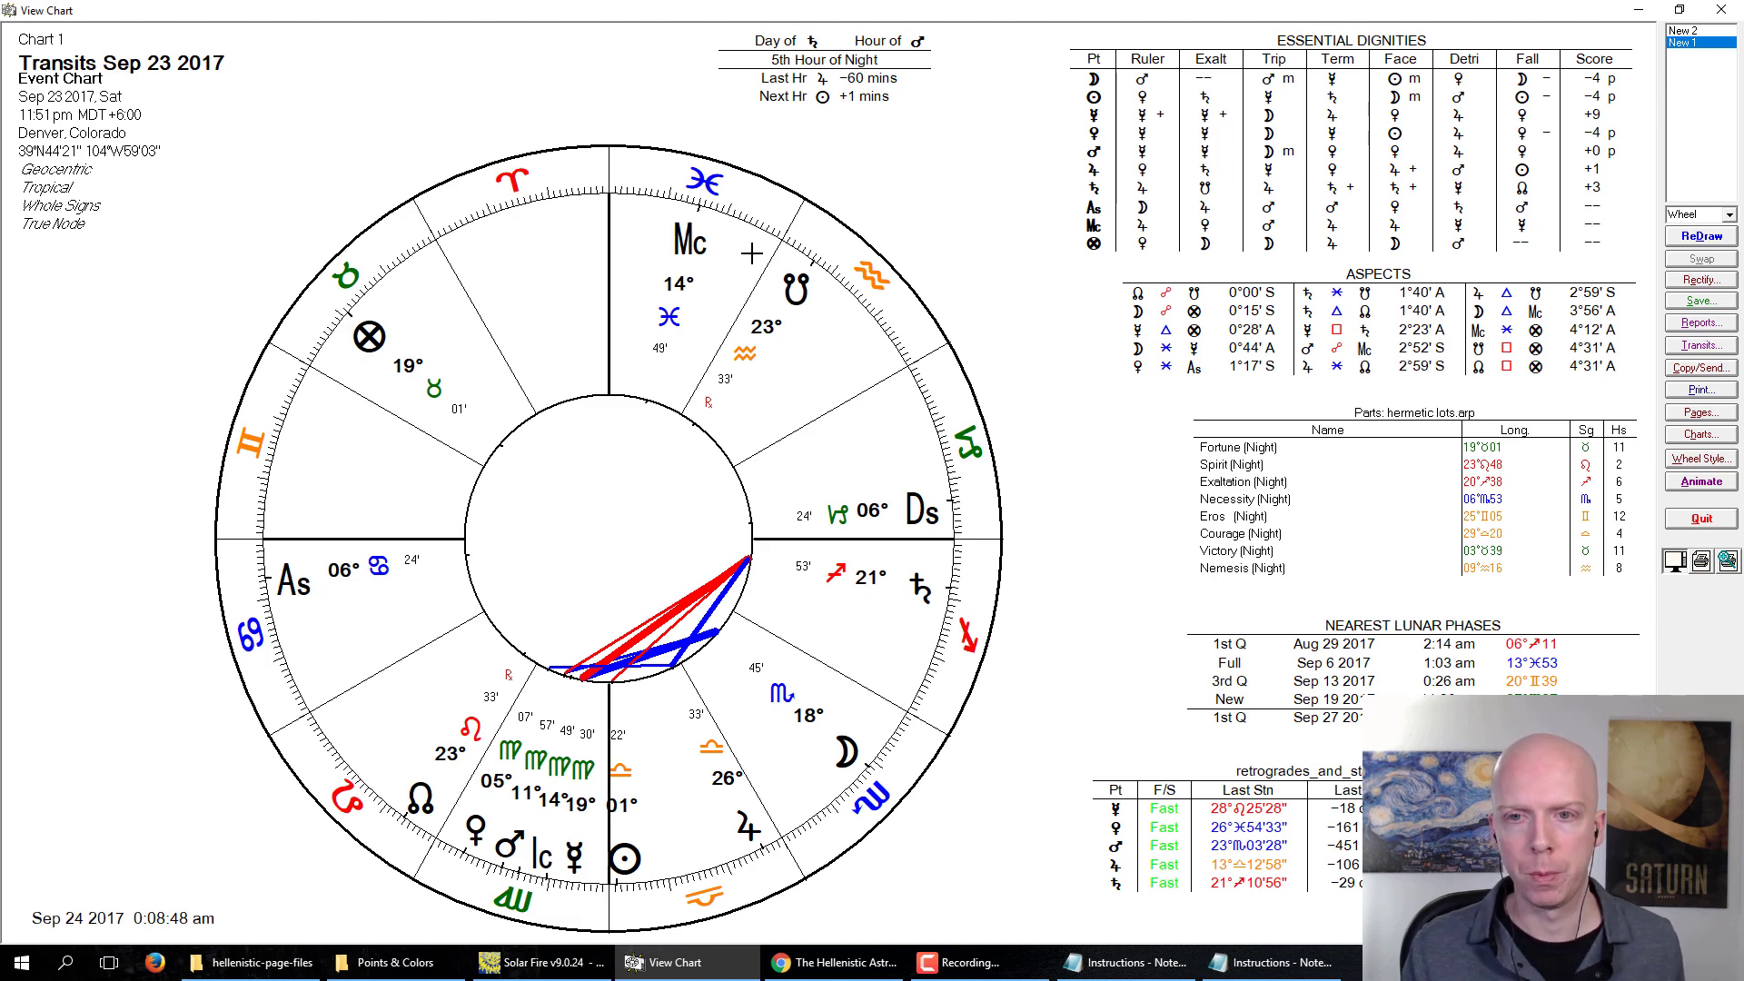
# Step: Check the aspect set file in the archive and set the planets' aspect set to HellenisticAspectSet.asp
pyautogui.rightClick(1148, 449)
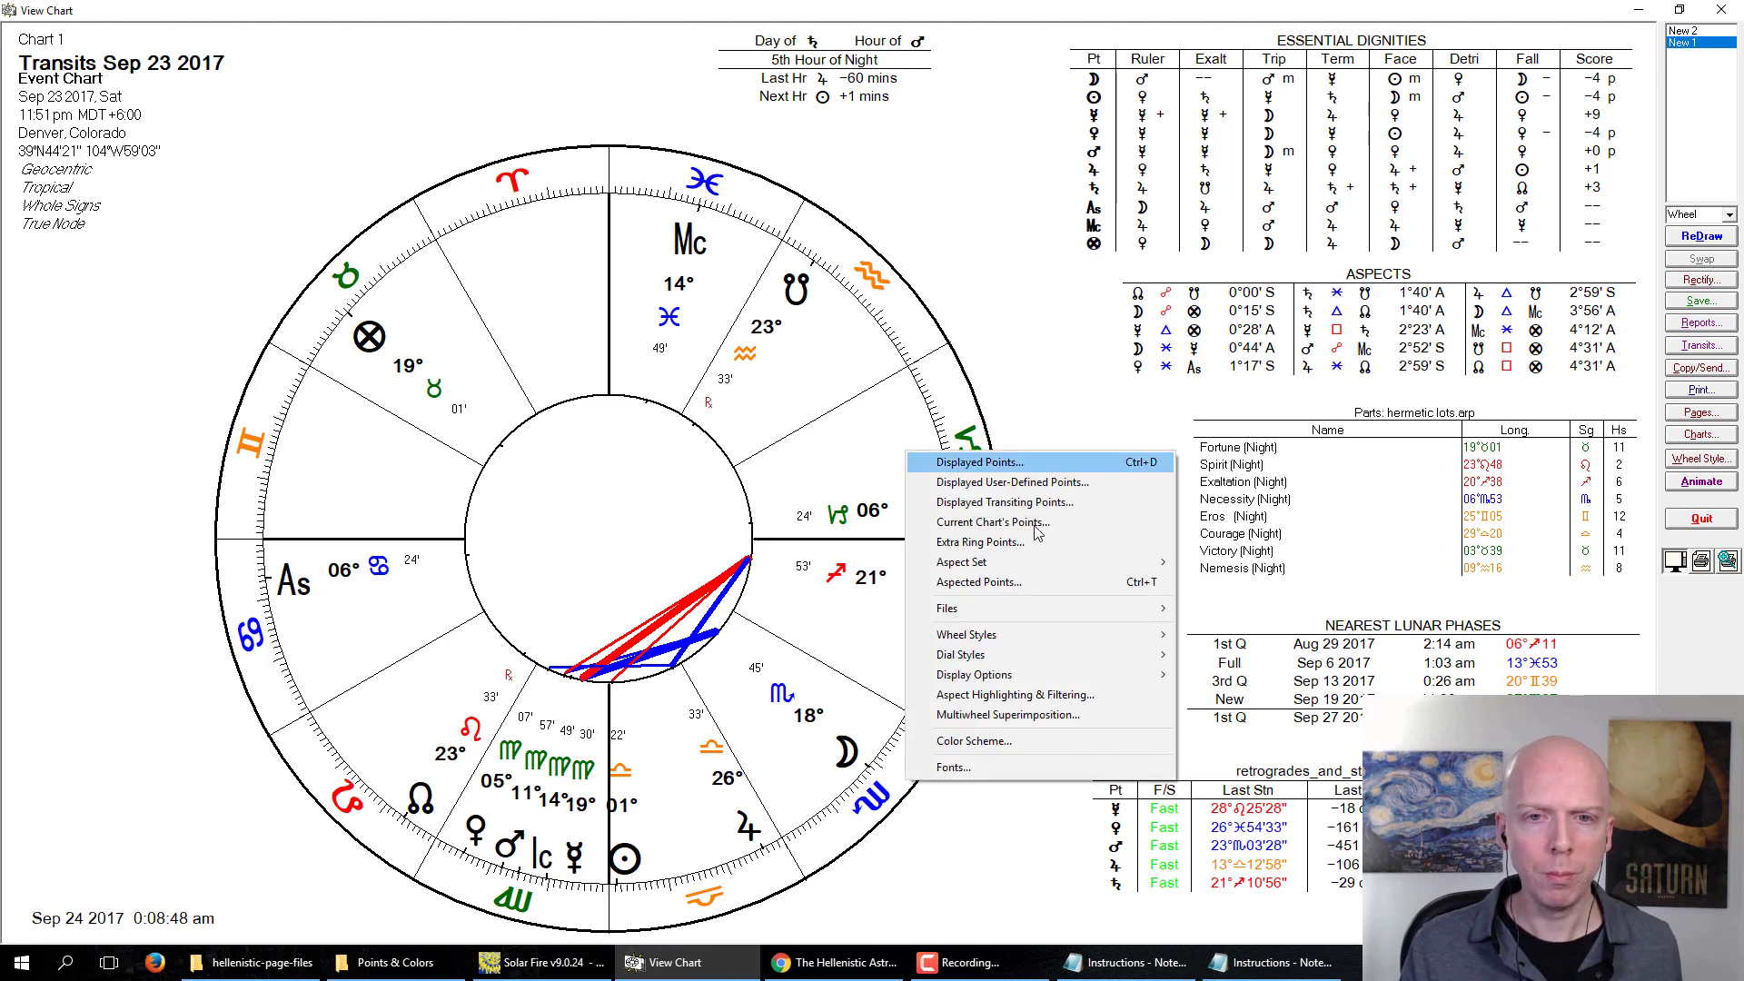
pyautogui.moveTo(1058, 563)
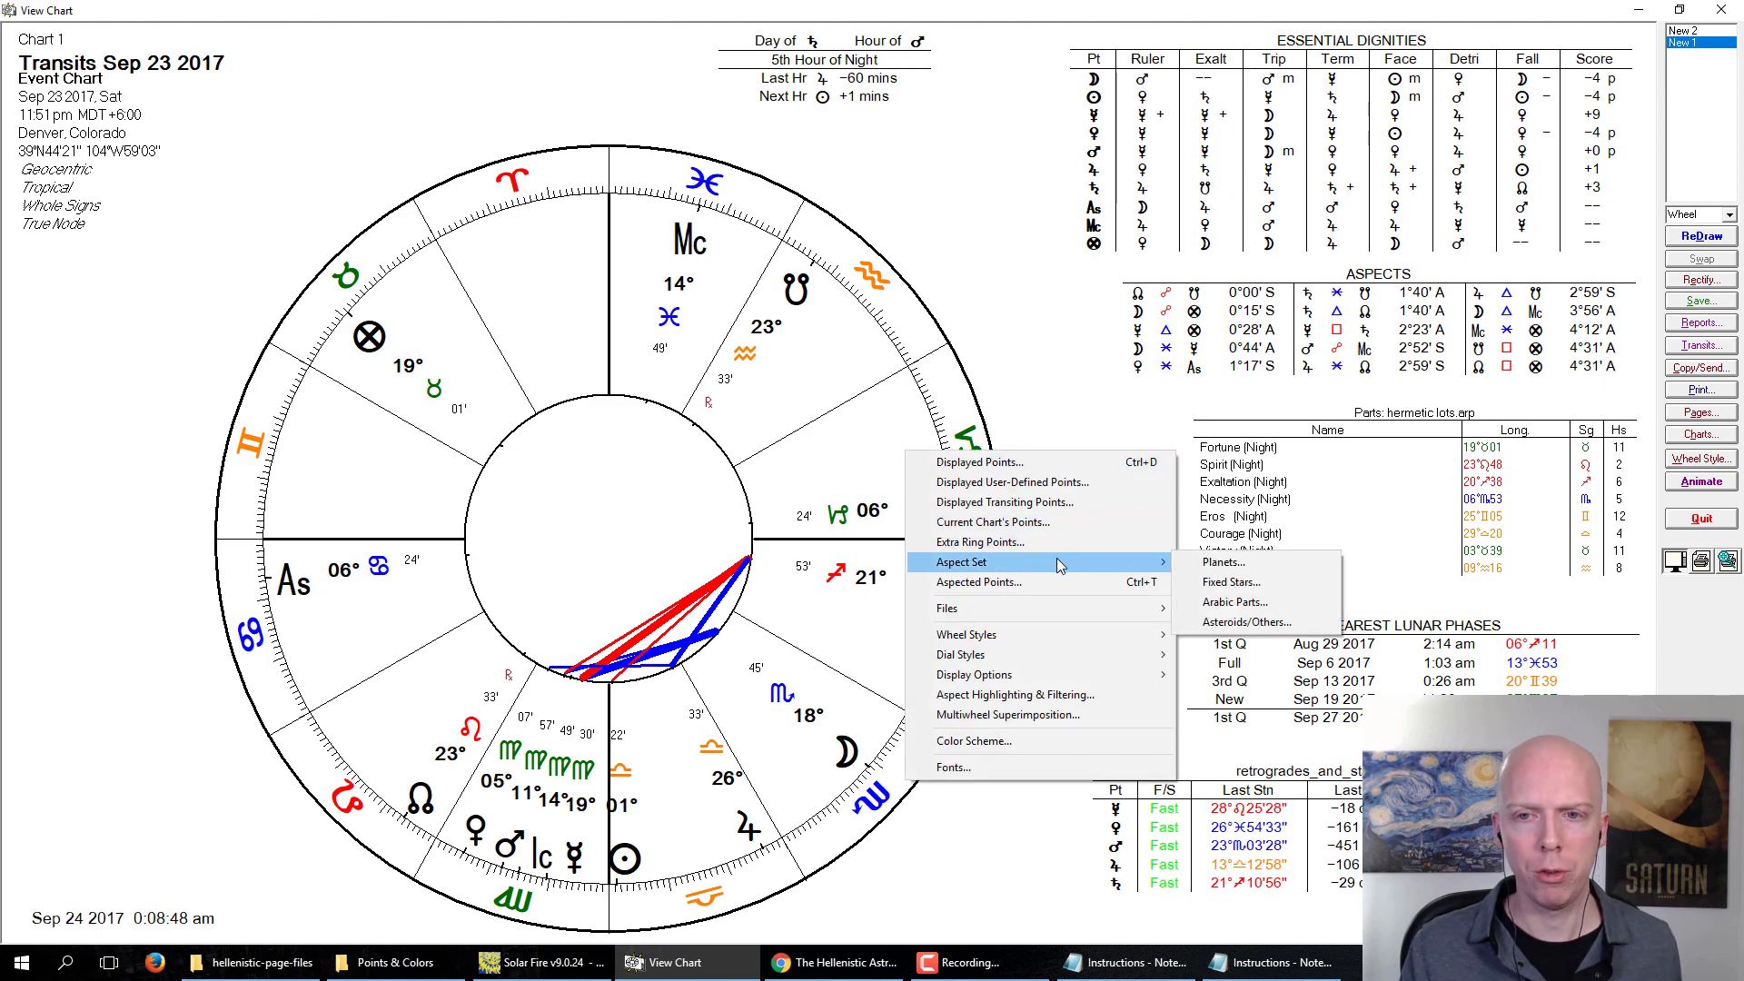
pyautogui.click(1231, 569)
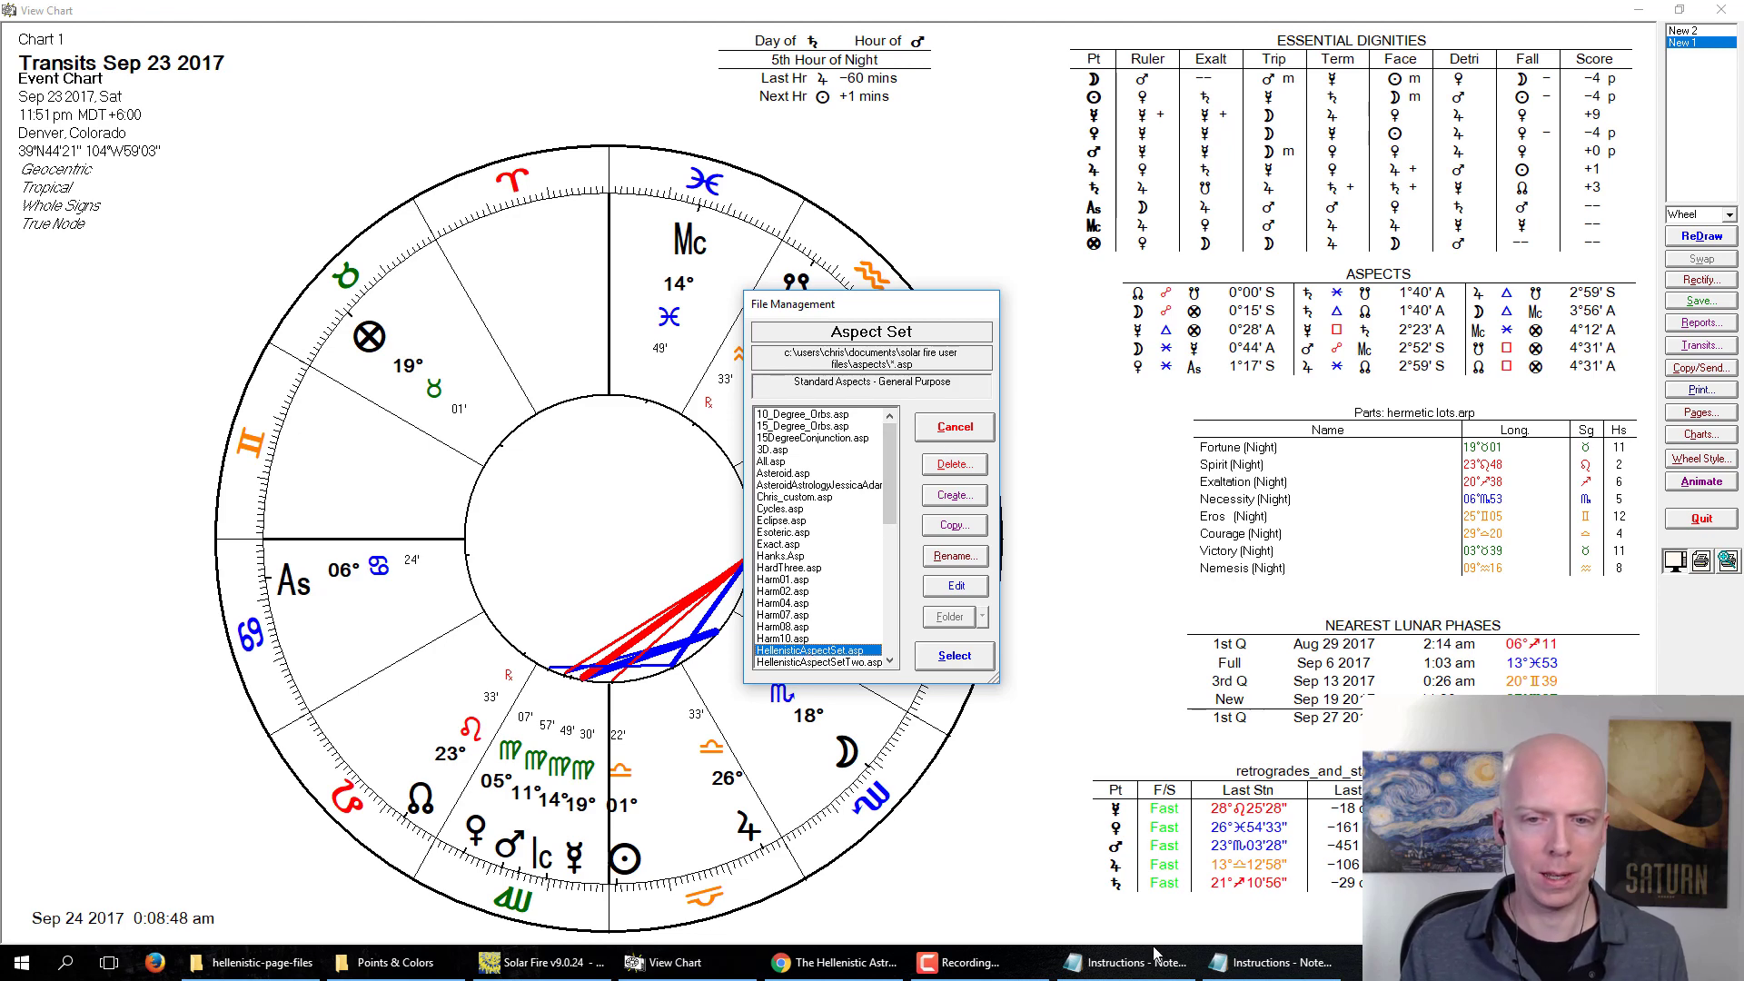
pyautogui.click(395, 962)
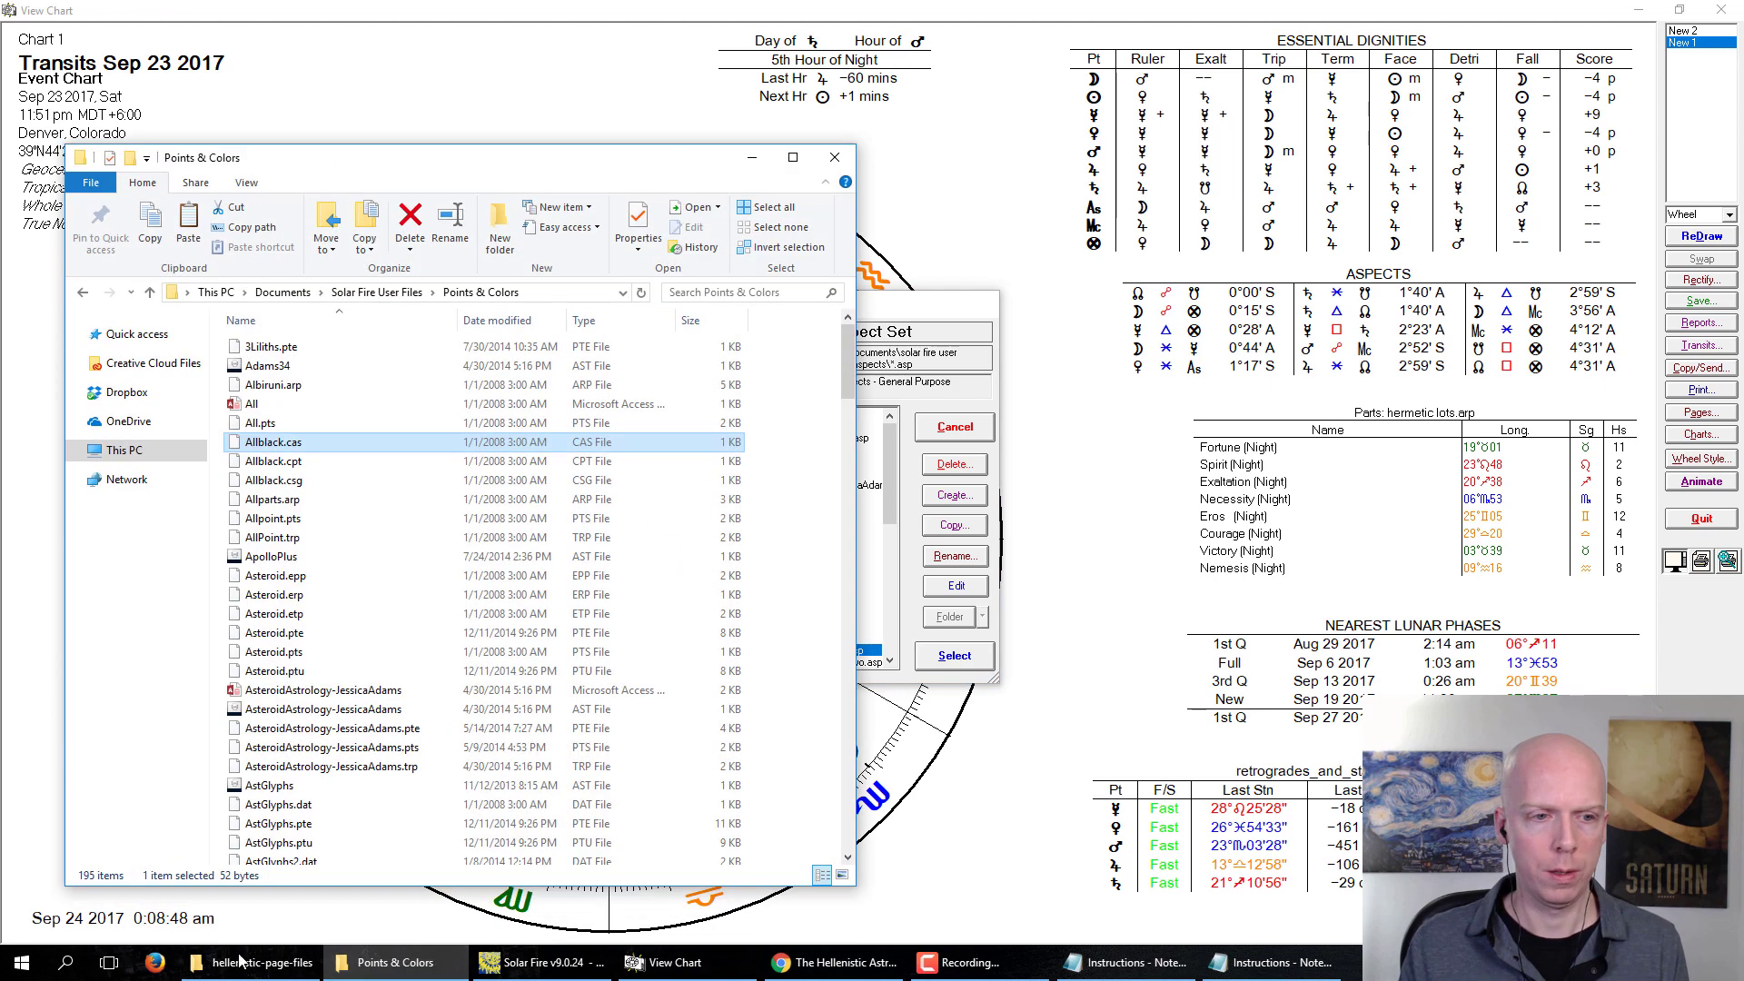
pyautogui.click(240, 961)
pyautogui.click(1144, 421)
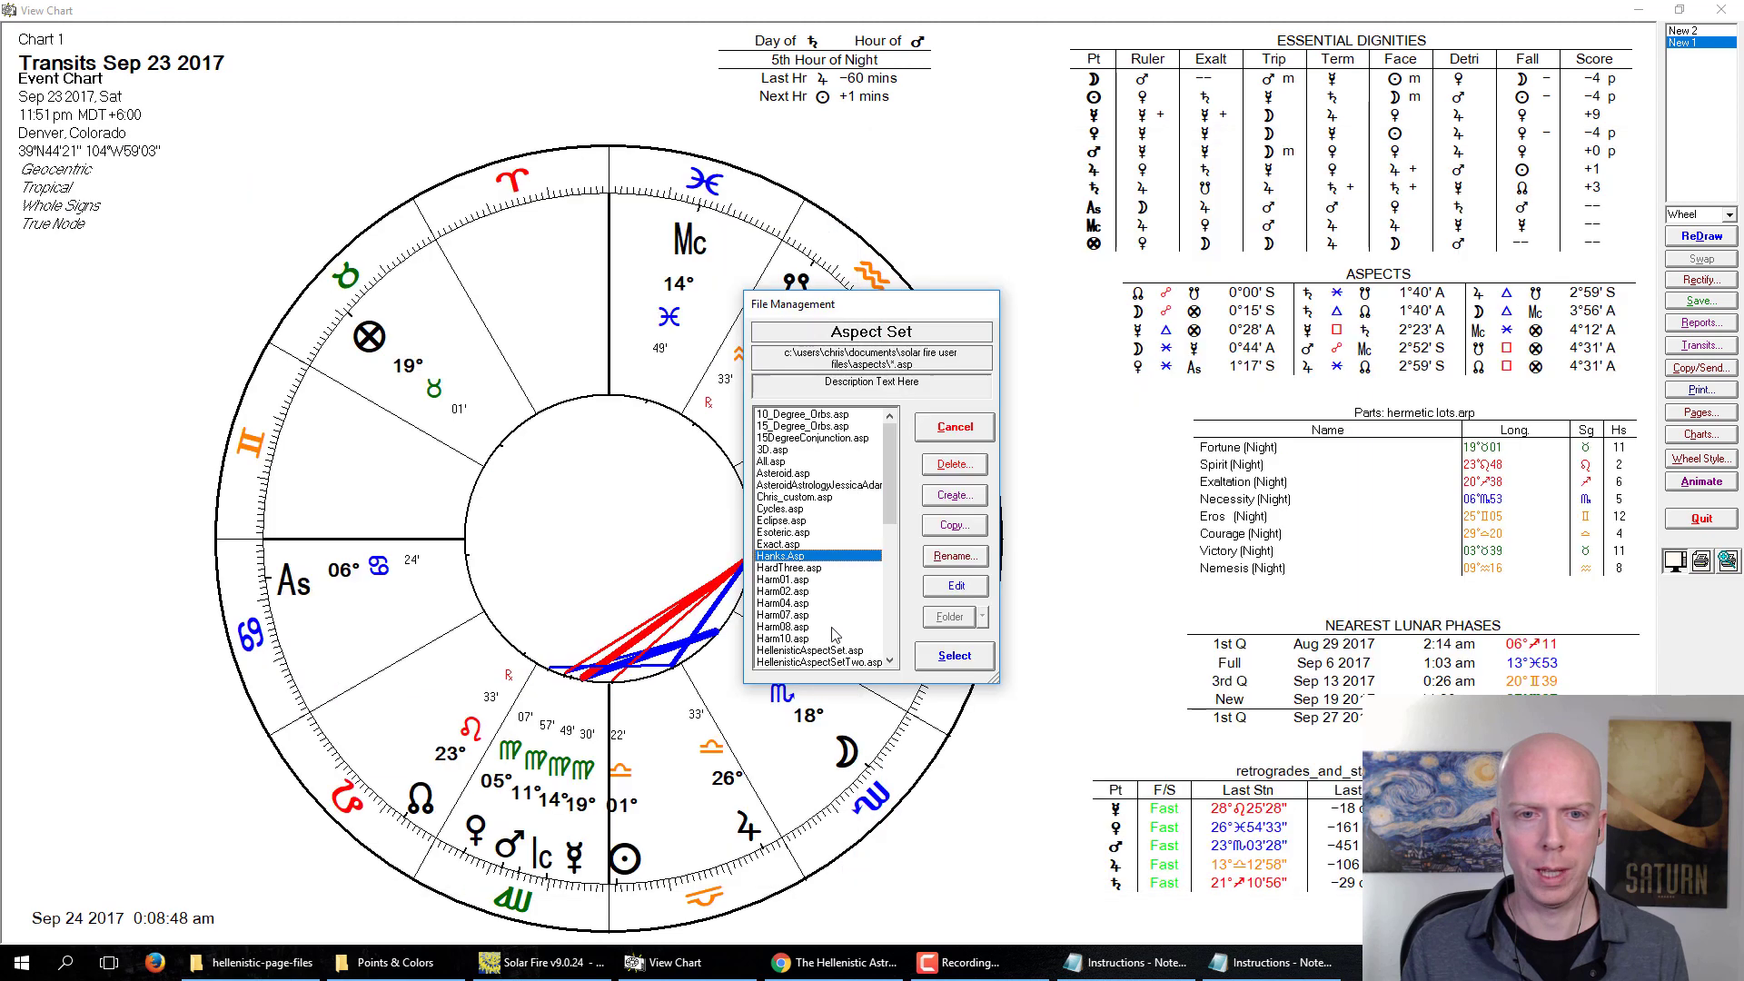
pyautogui.click(823, 650)
pyautogui.doubleClick(824, 650)
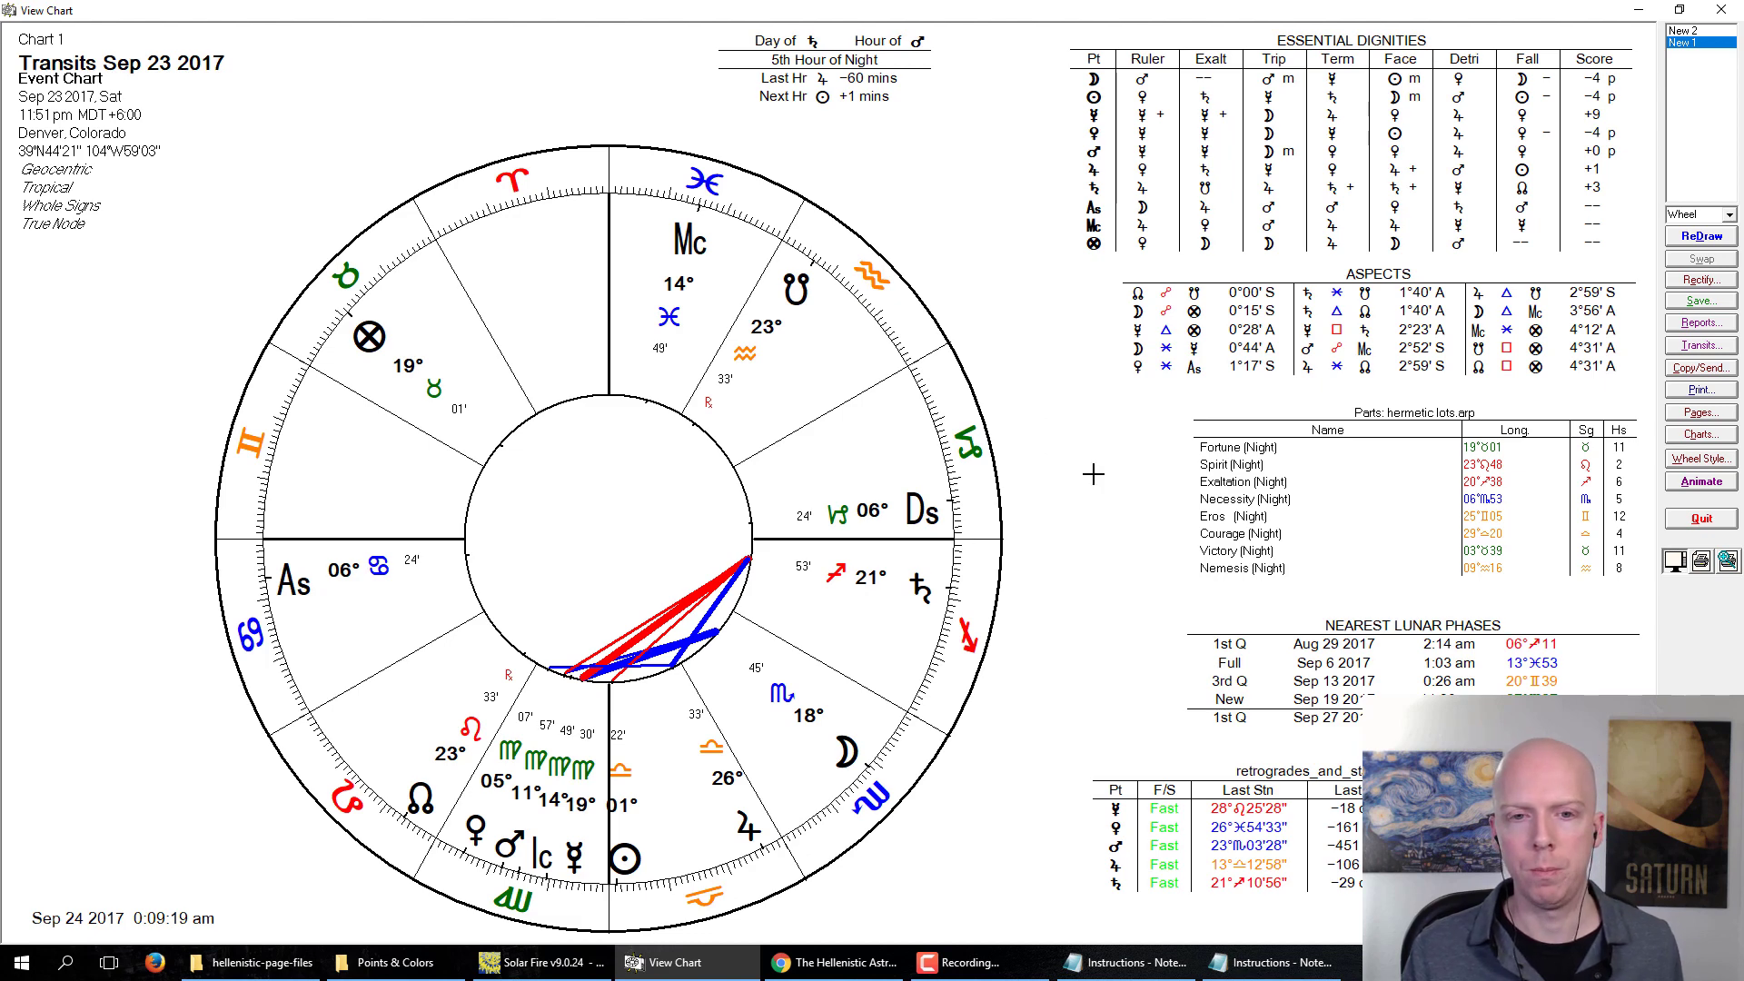
# Step: Compare the Sign Text Colors files available in the color scheme settings with the archive's files, and close the settings without choosing another file
pyautogui.rightClick(1051, 483)
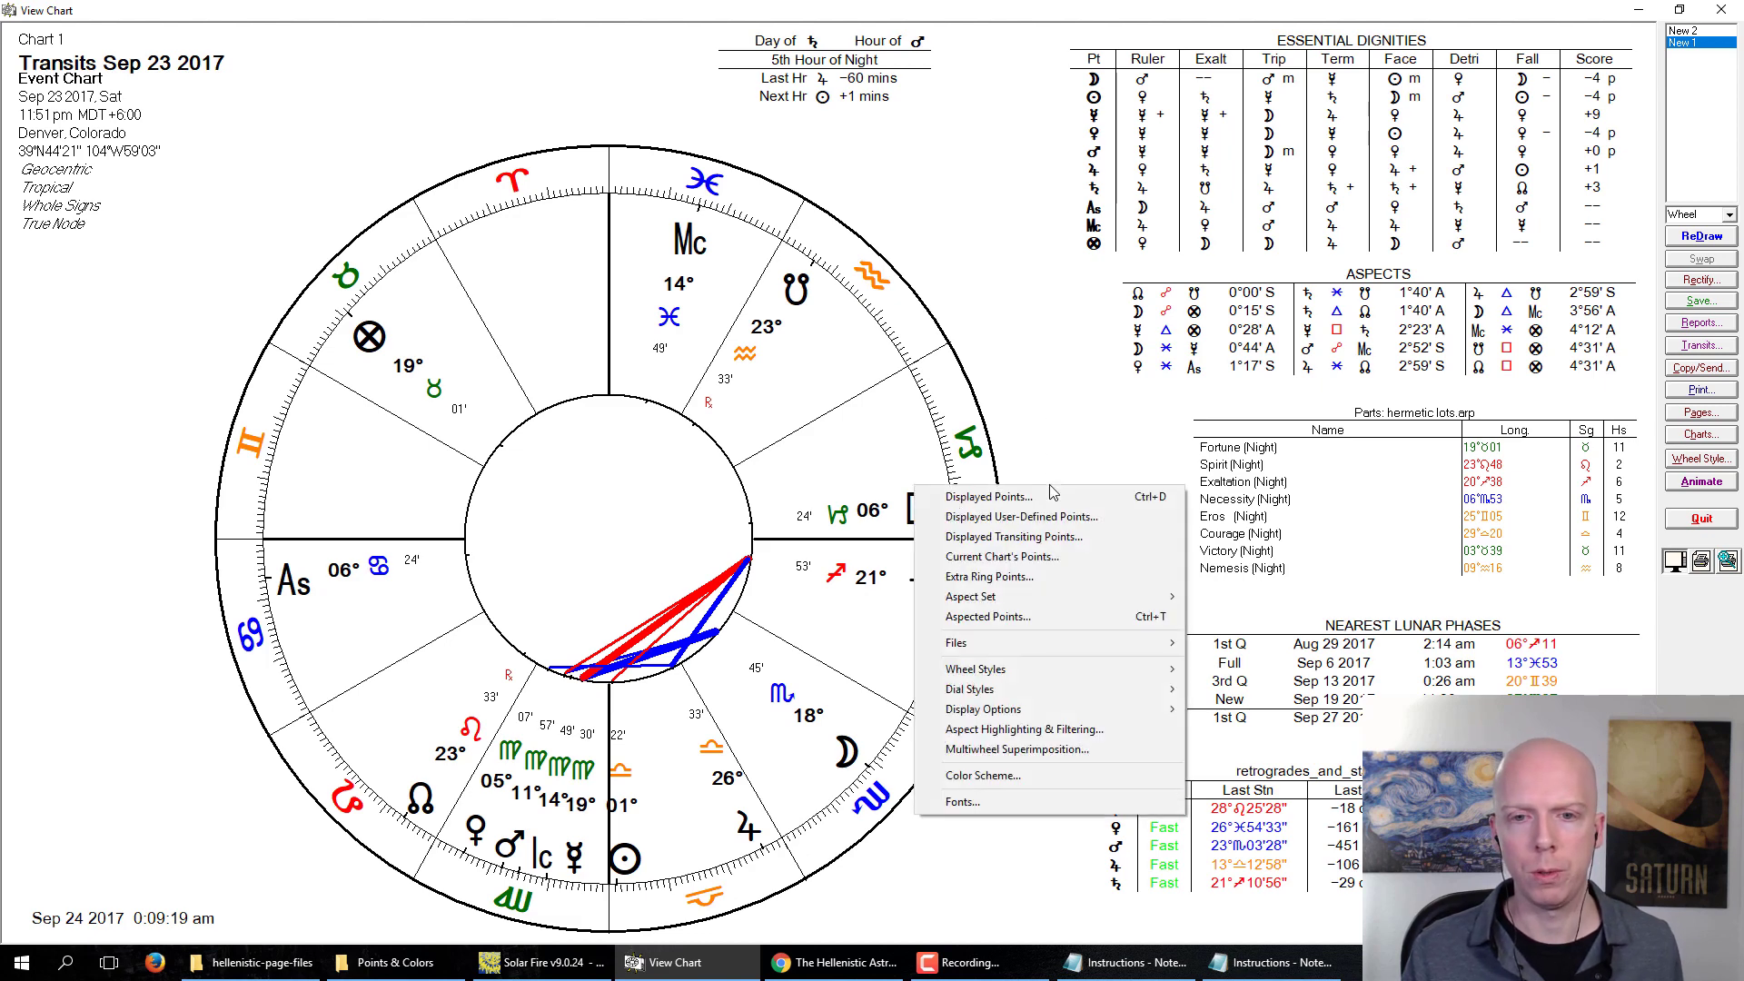
pyautogui.click(1011, 778)
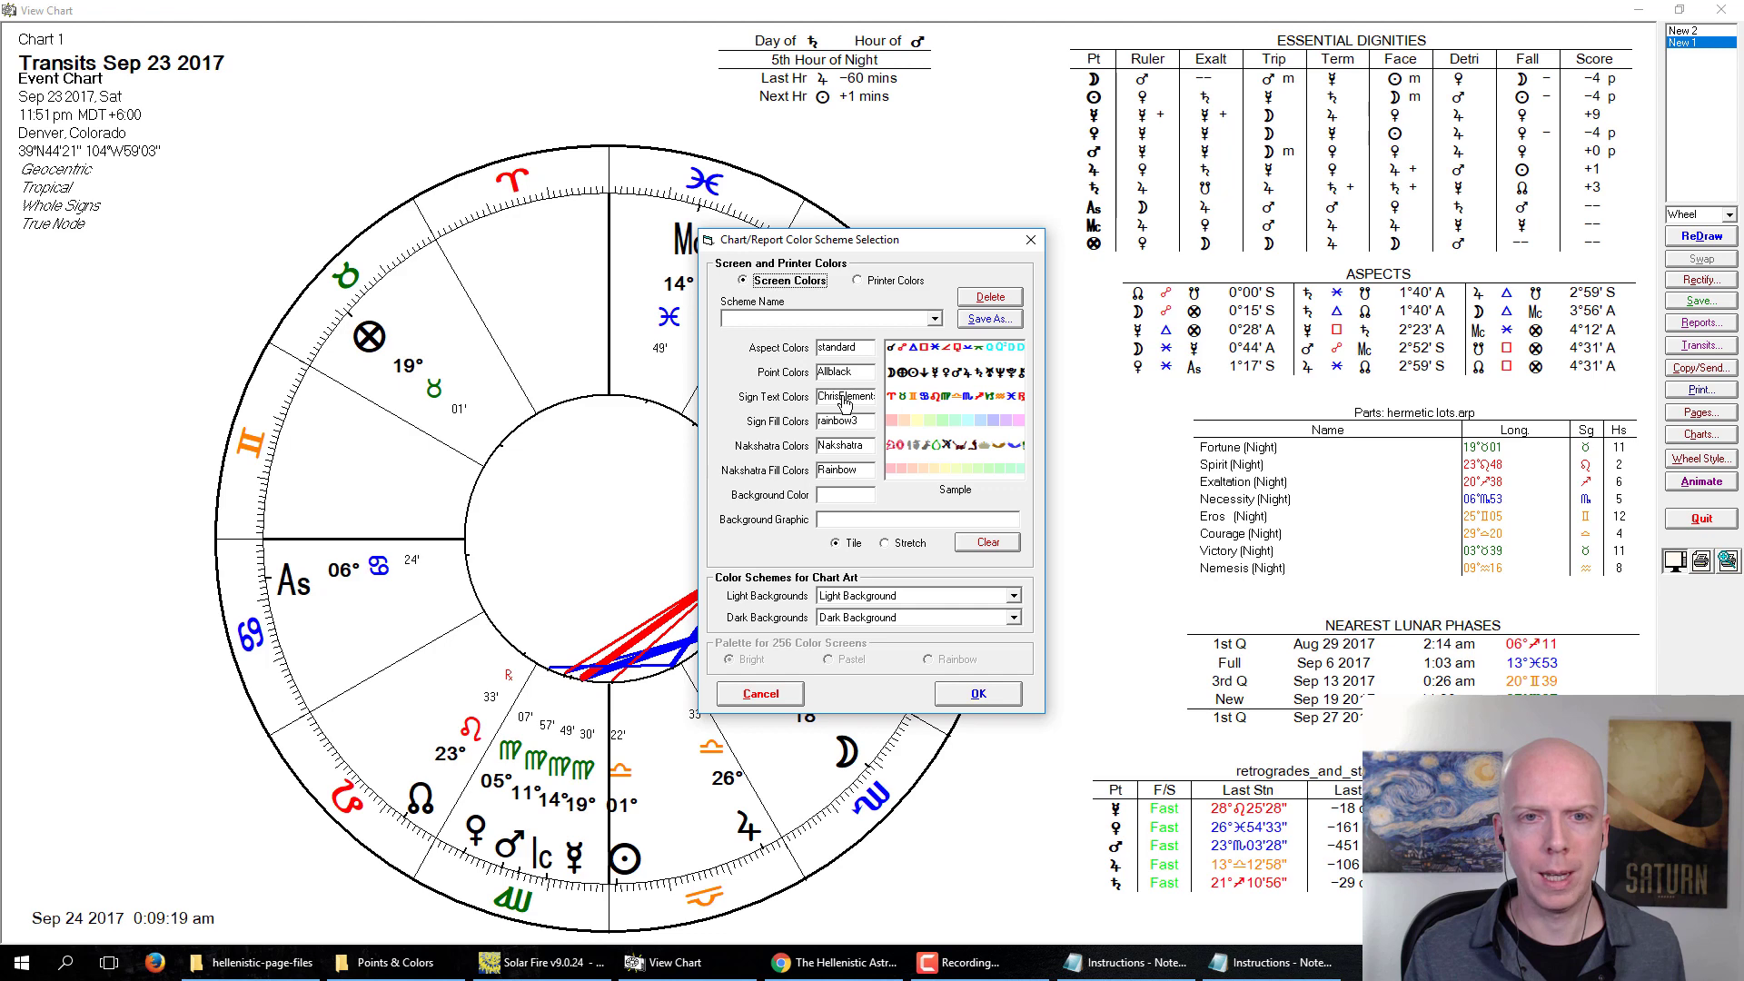
pyautogui.click(844, 402)
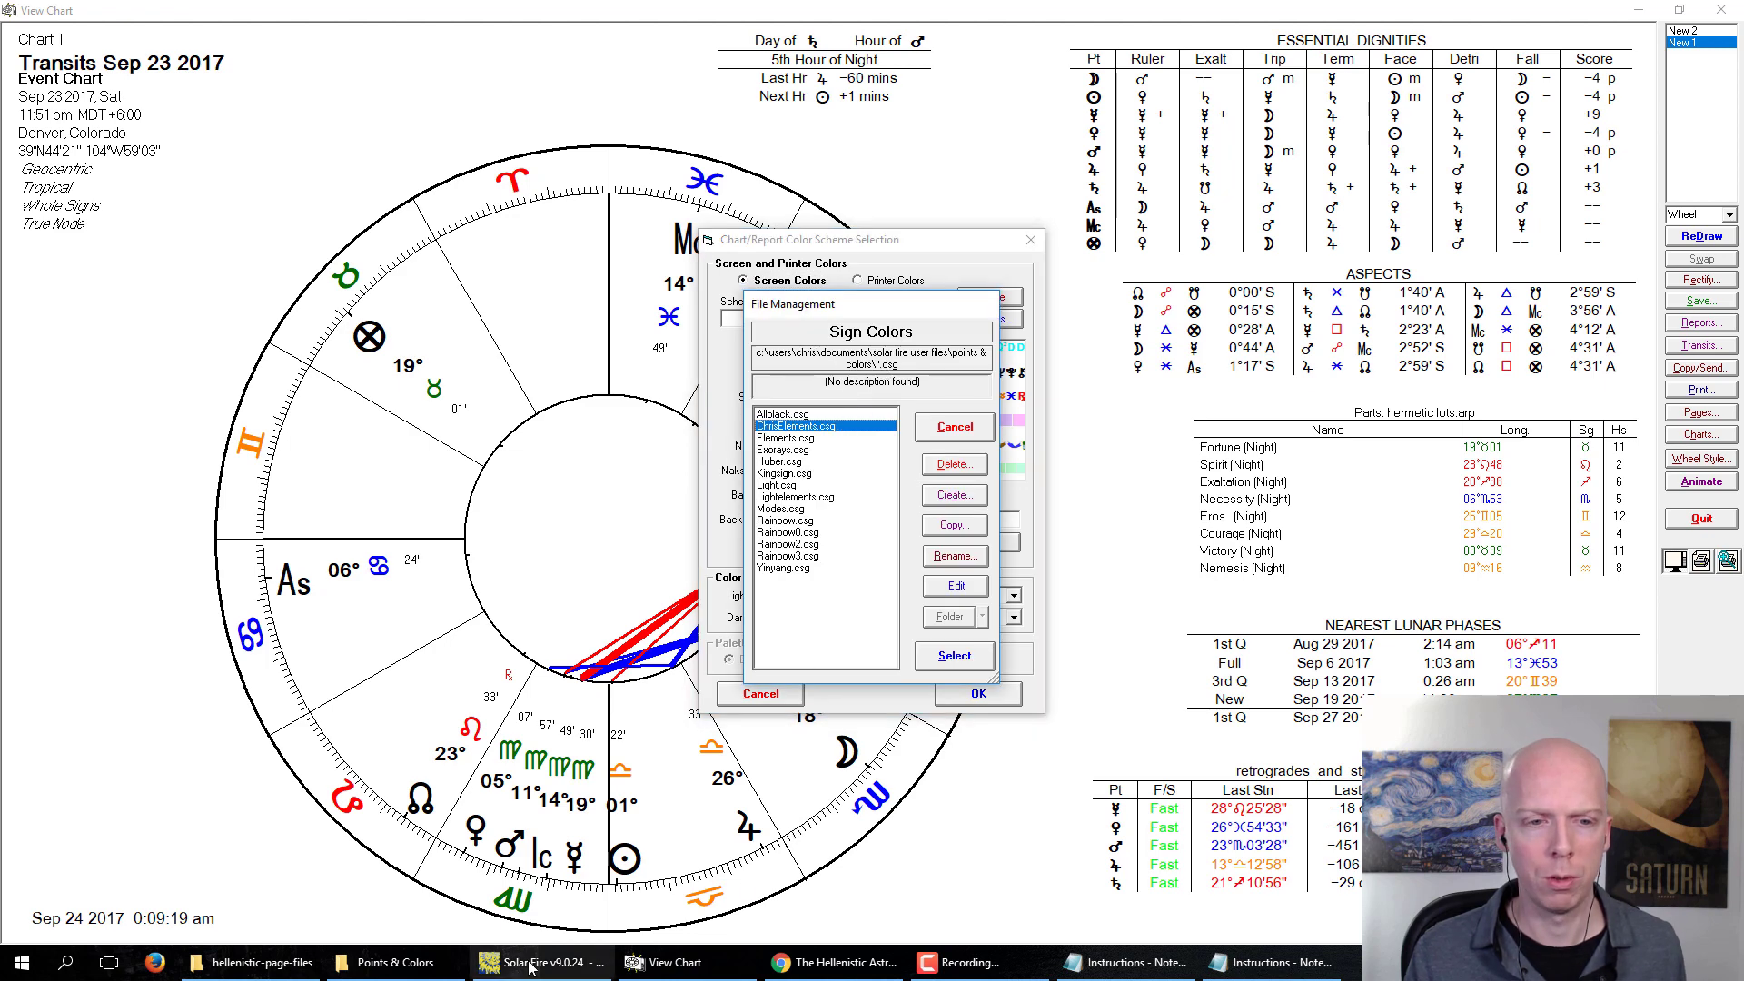
pyautogui.click(395, 961)
pyautogui.click(393, 962)
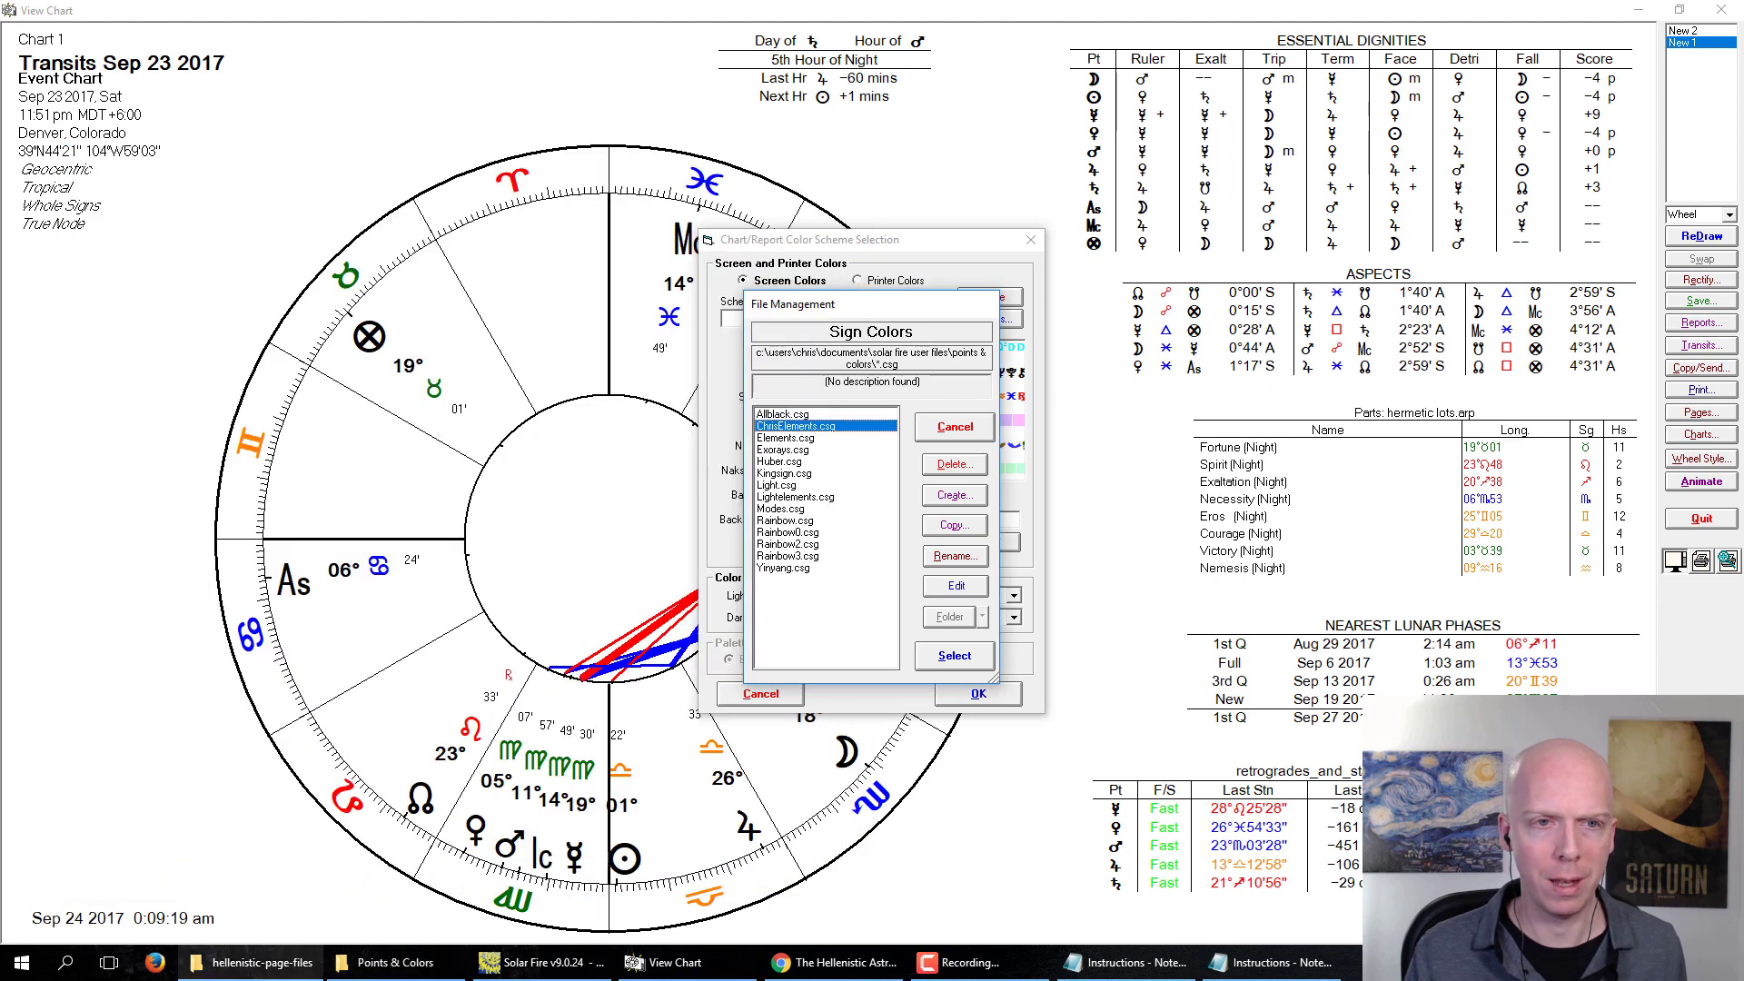
pyautogui.click(261, 962)
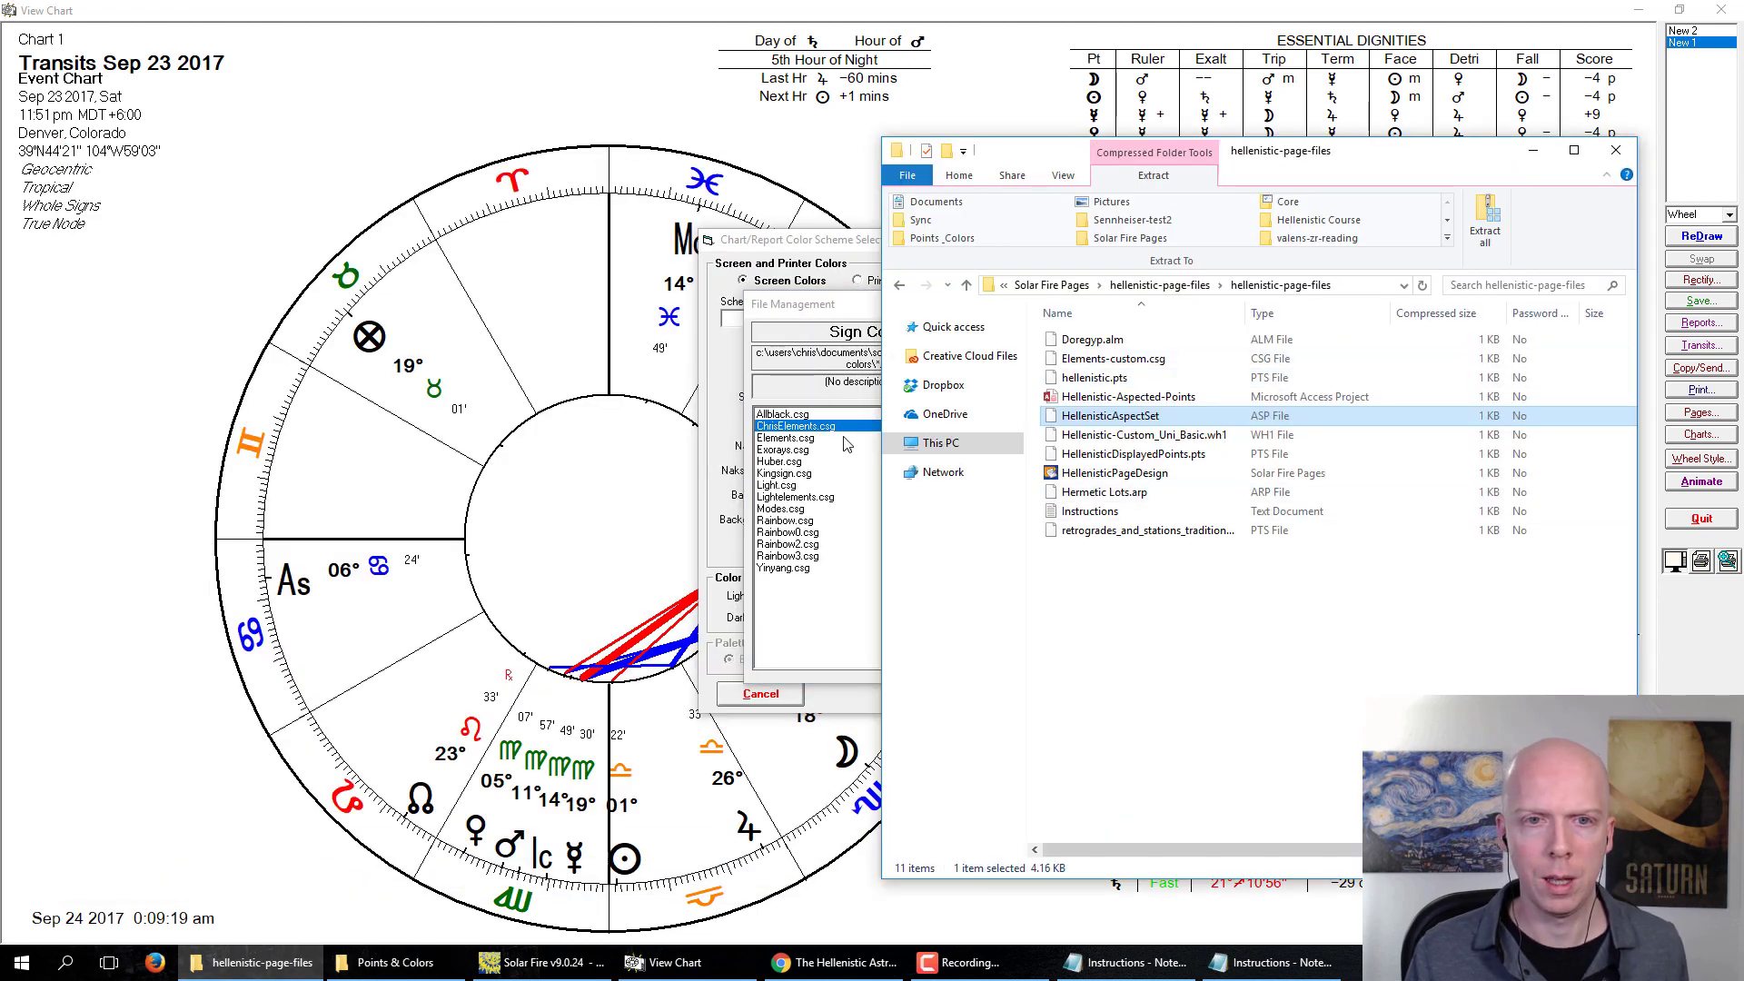
pyautogui.click(816, 431)
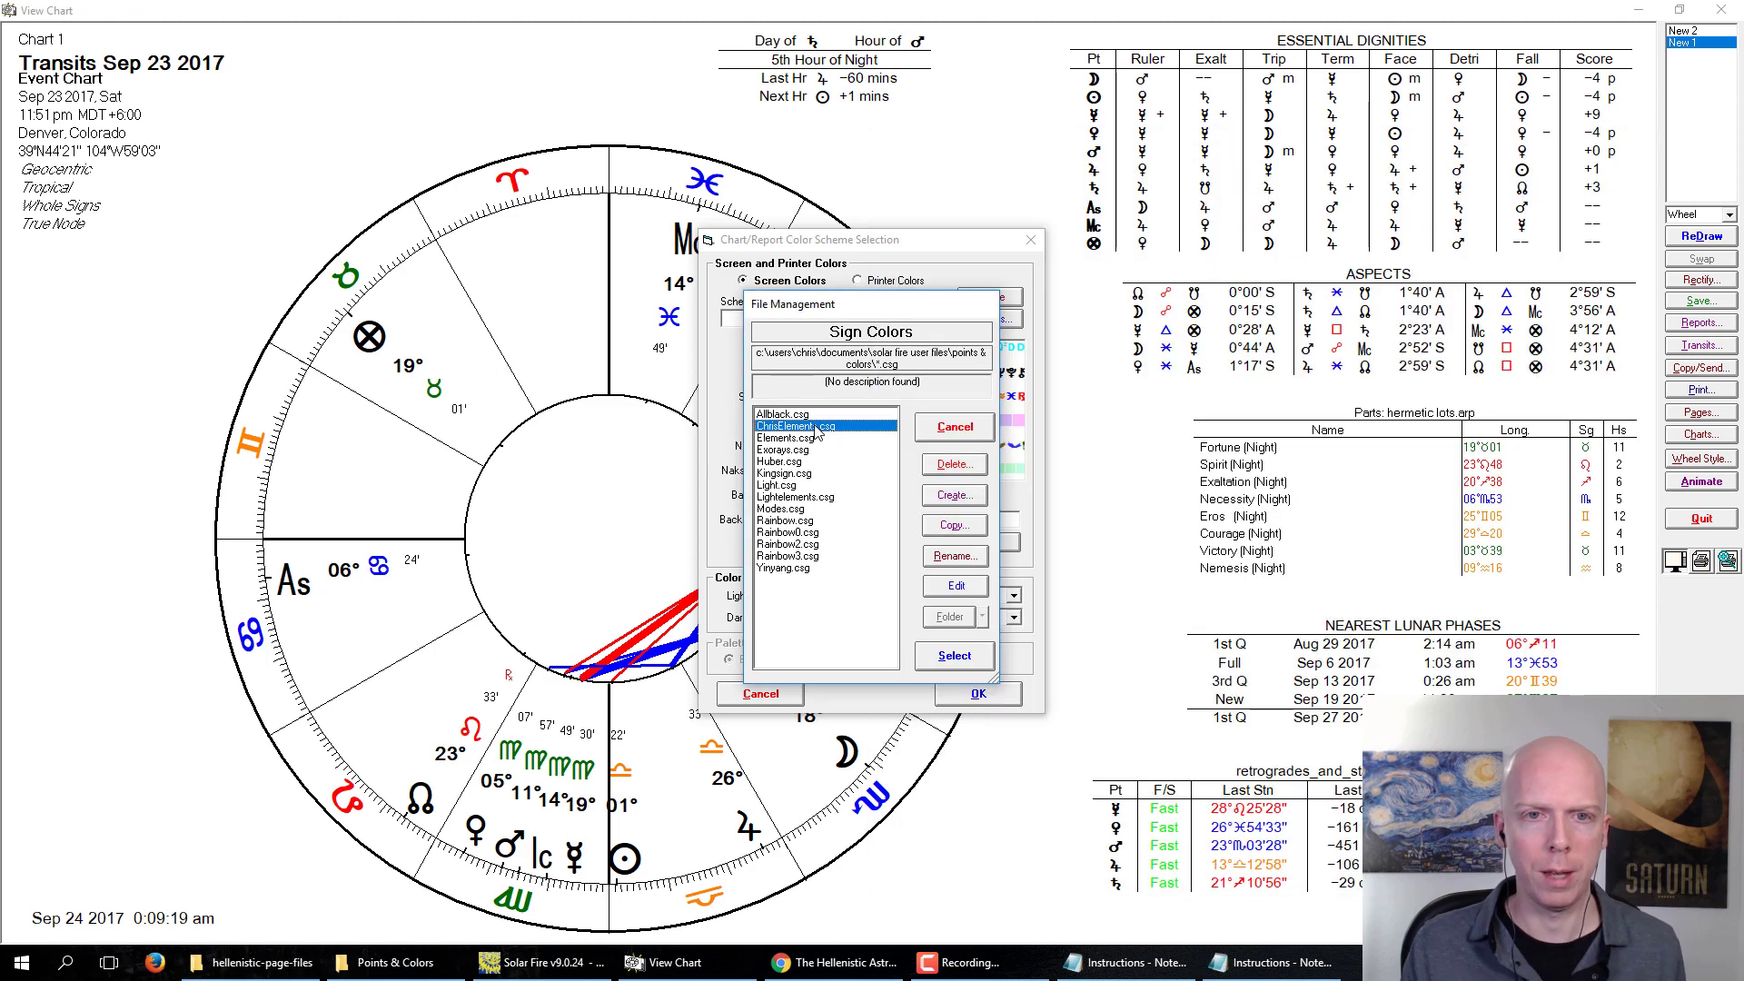
pyautogui.click(957, 441)
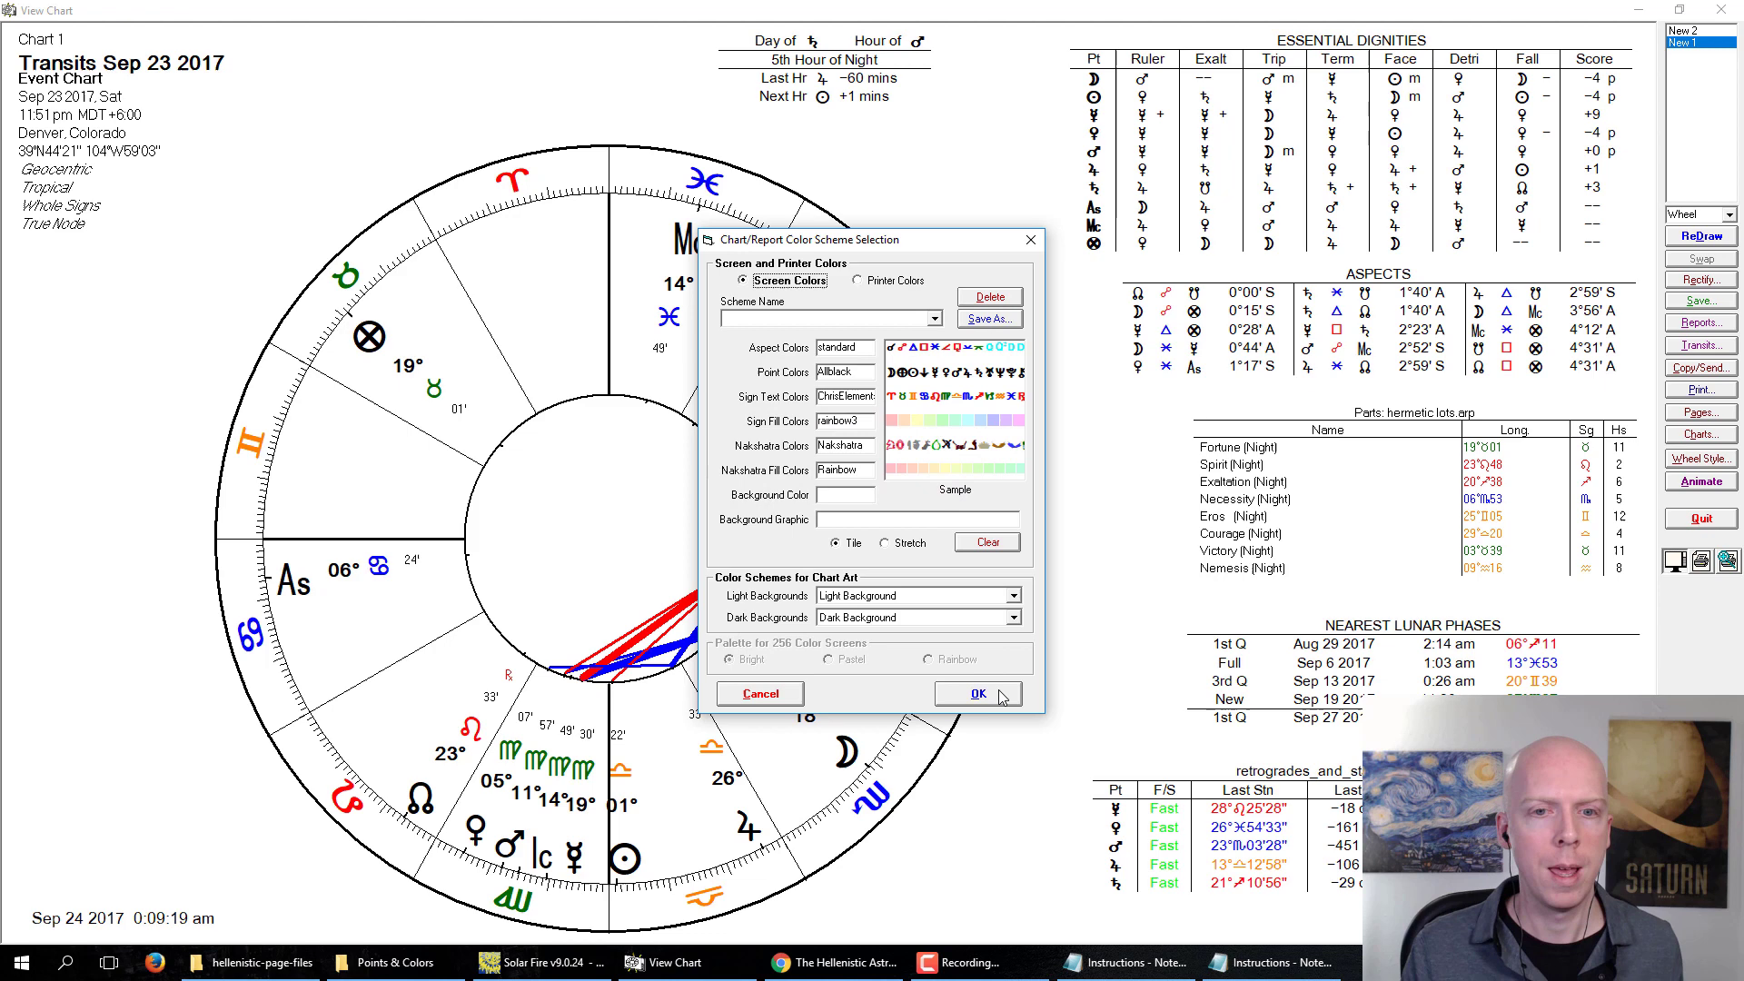
pyautogui.click(951, 690)
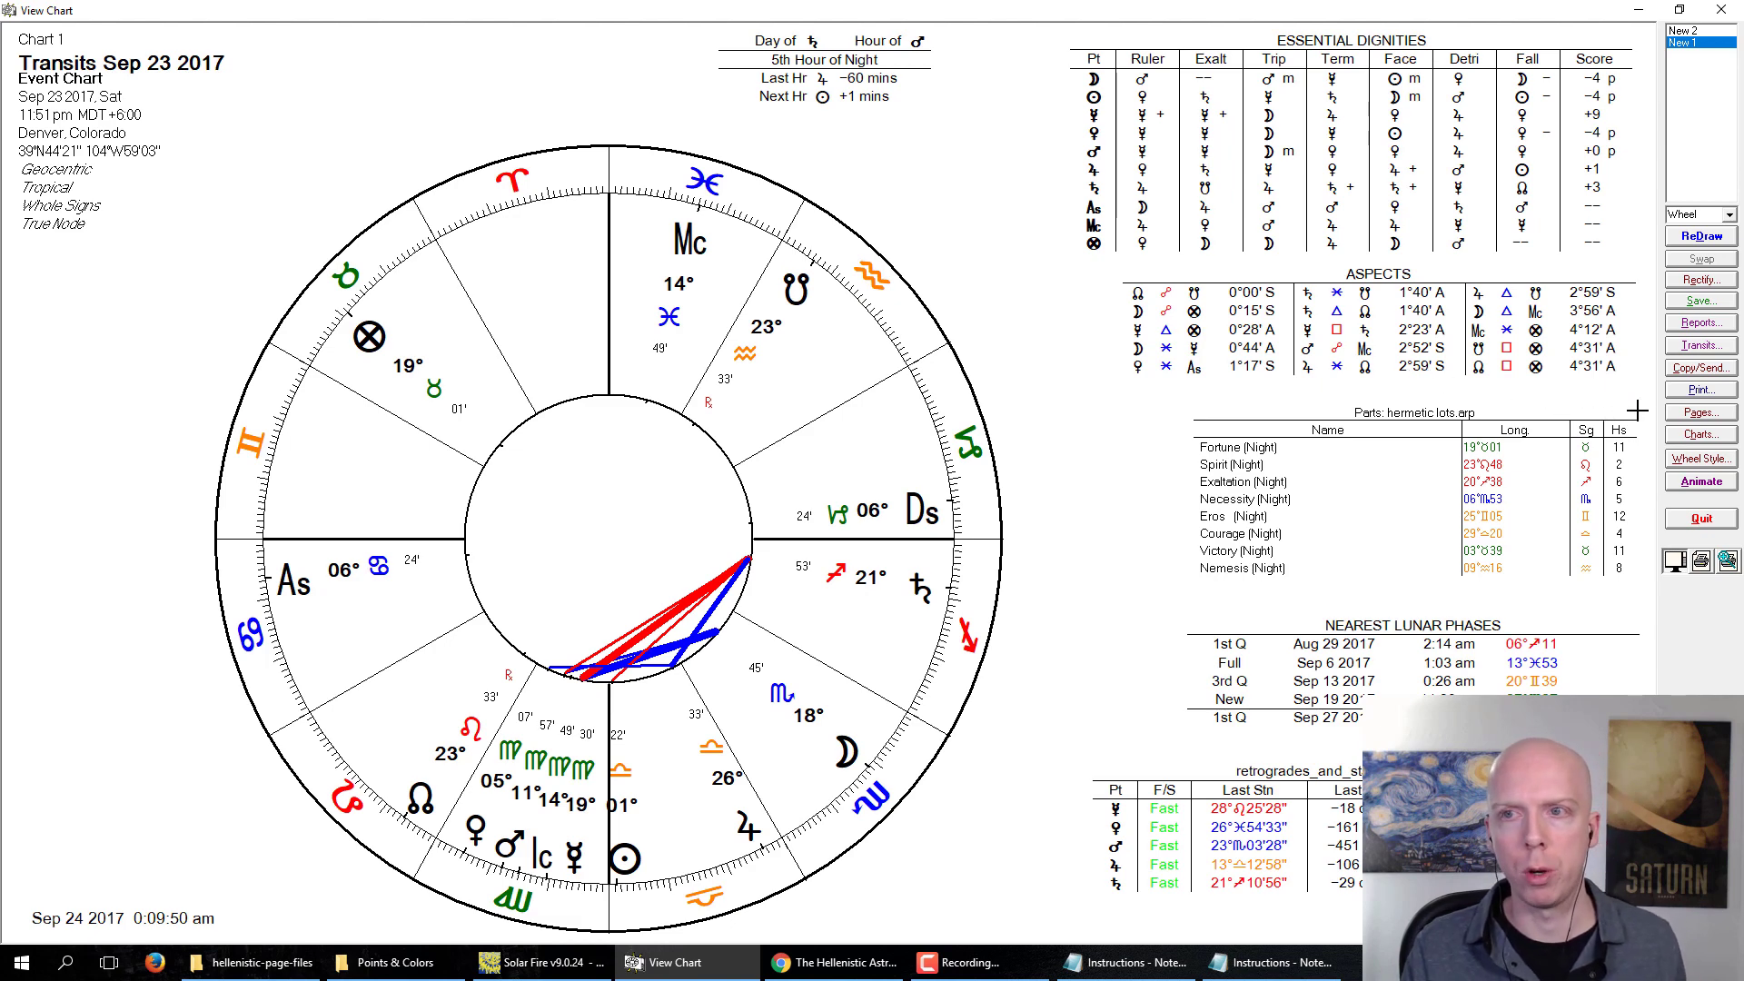
# Step: Open HellenisticPageDesign in the Page Designer and inspect the properties of its Essential Dignities, Points List and Arabic Parts List objects
pyautogui.click(1686, 415)
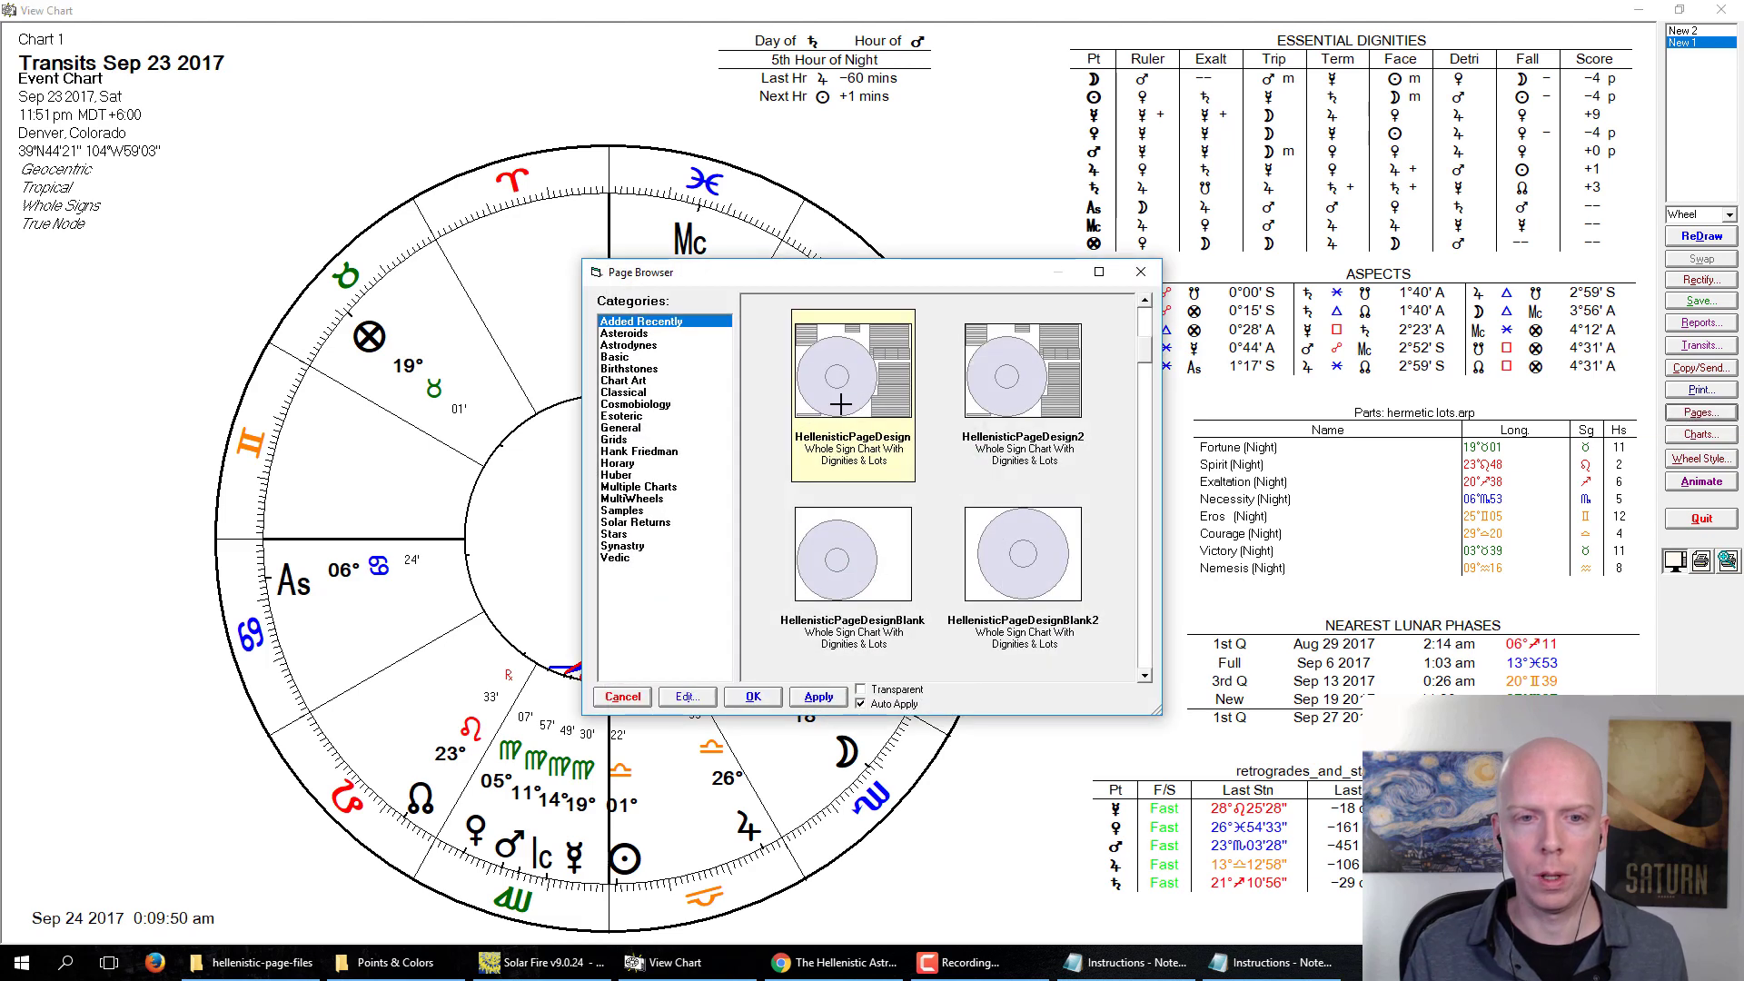
pyautogui.click(685, 696)
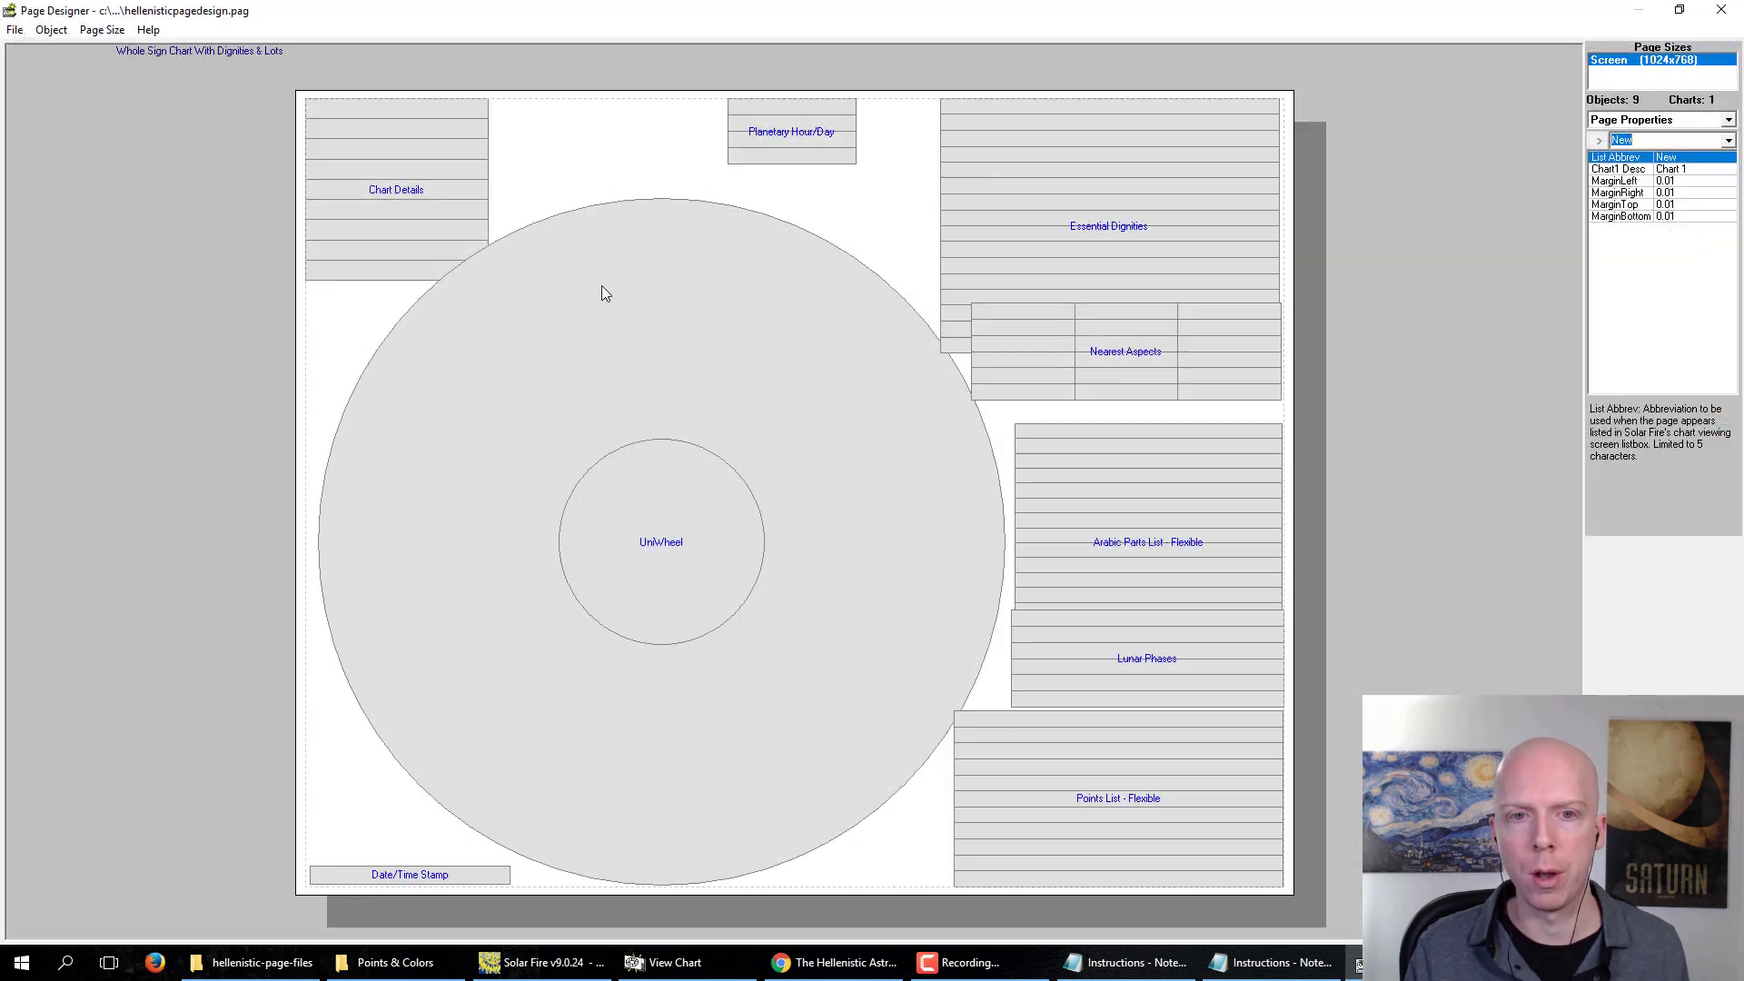
pyautogui.click(1088, 238)
pyautogui.click(1052, 808)
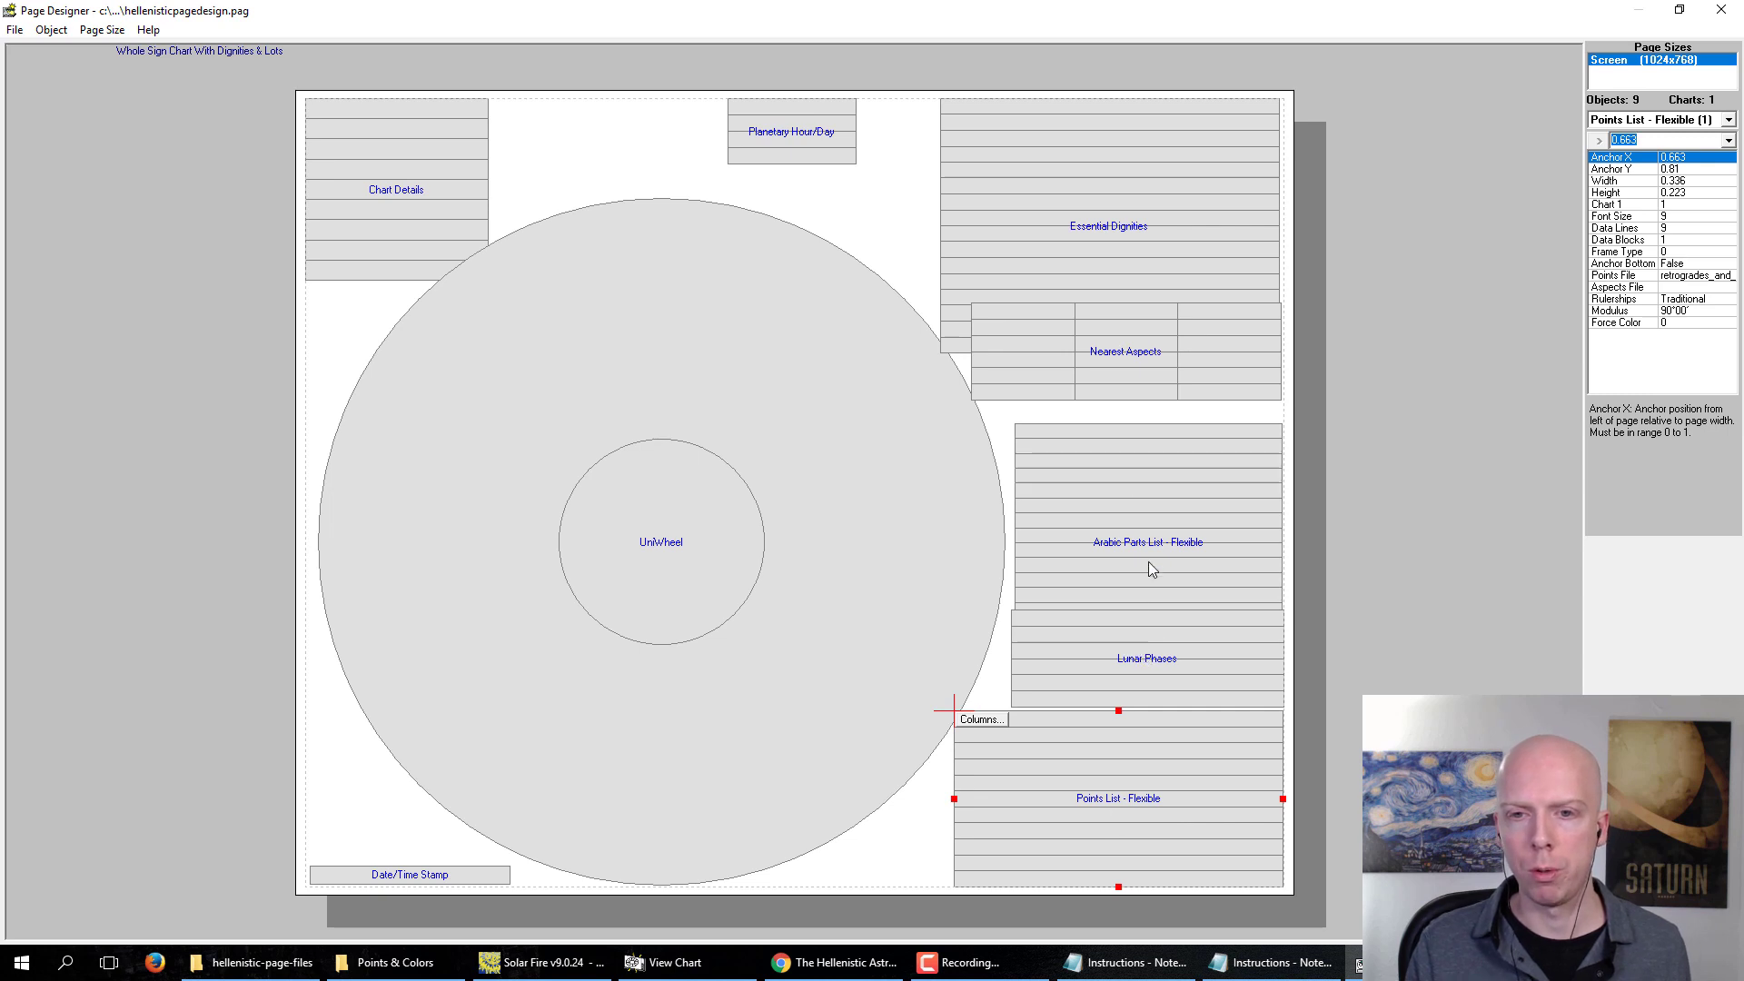
pyautogui.click(1149, 527)
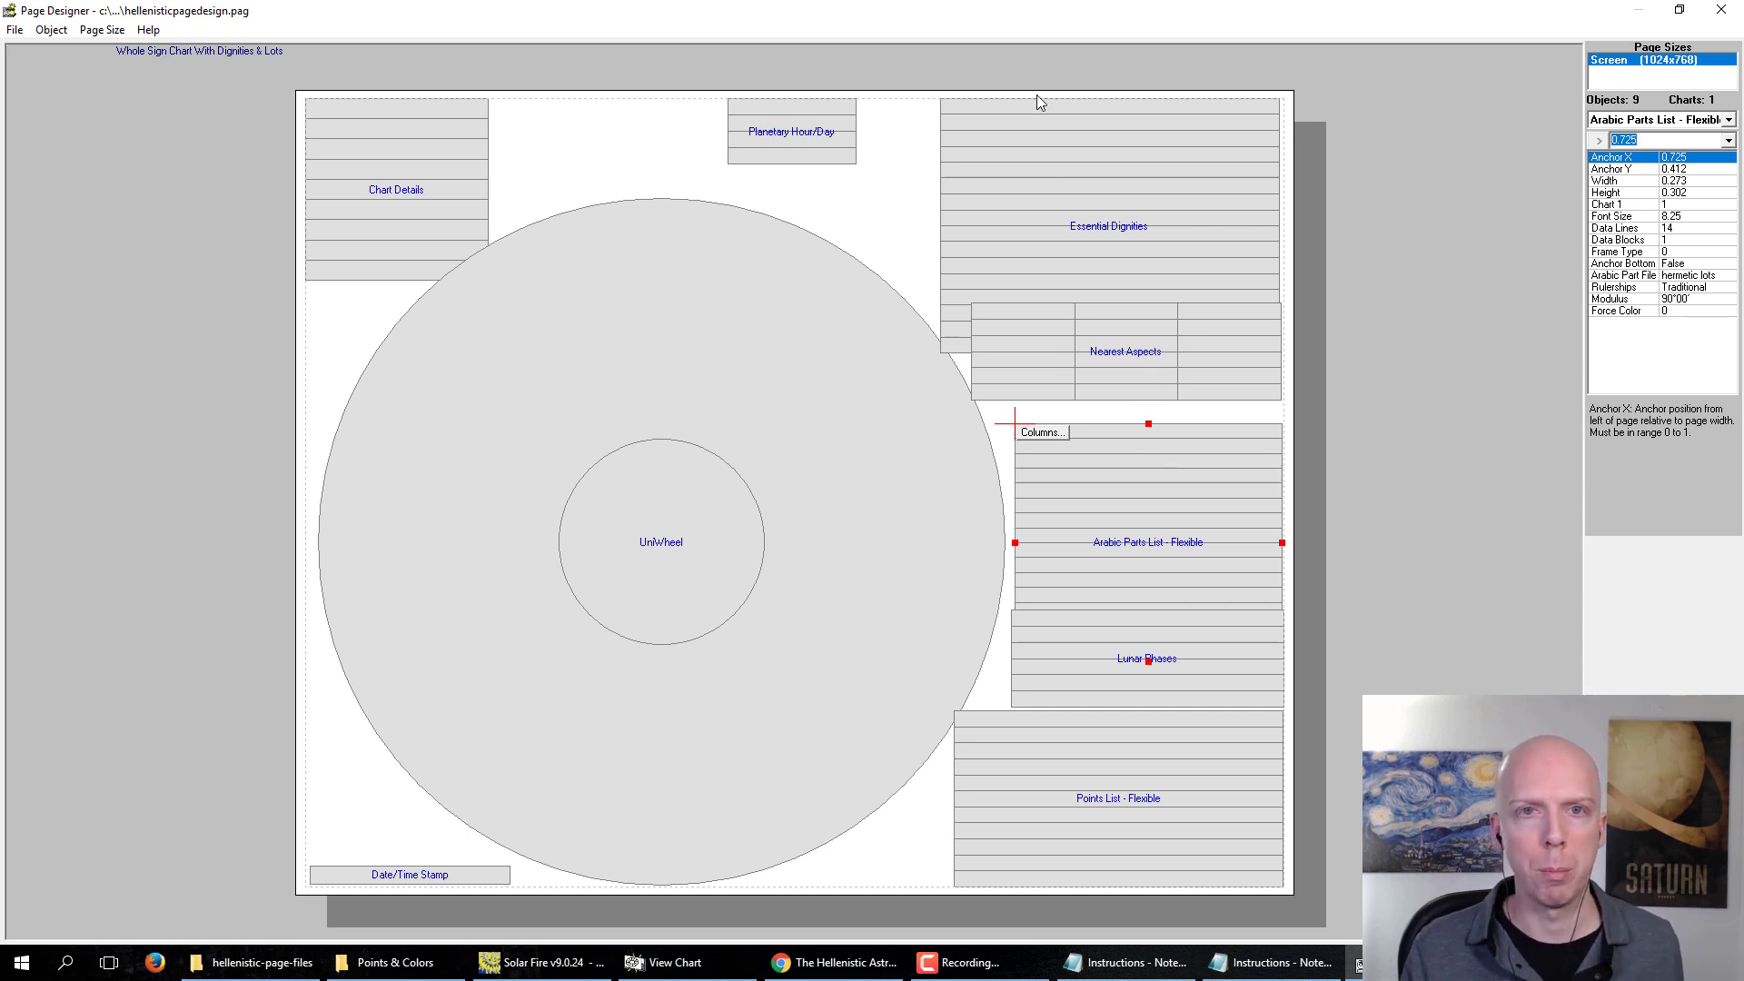
pyautogui.click(14, 29)
pyautogui.click(44, 110)
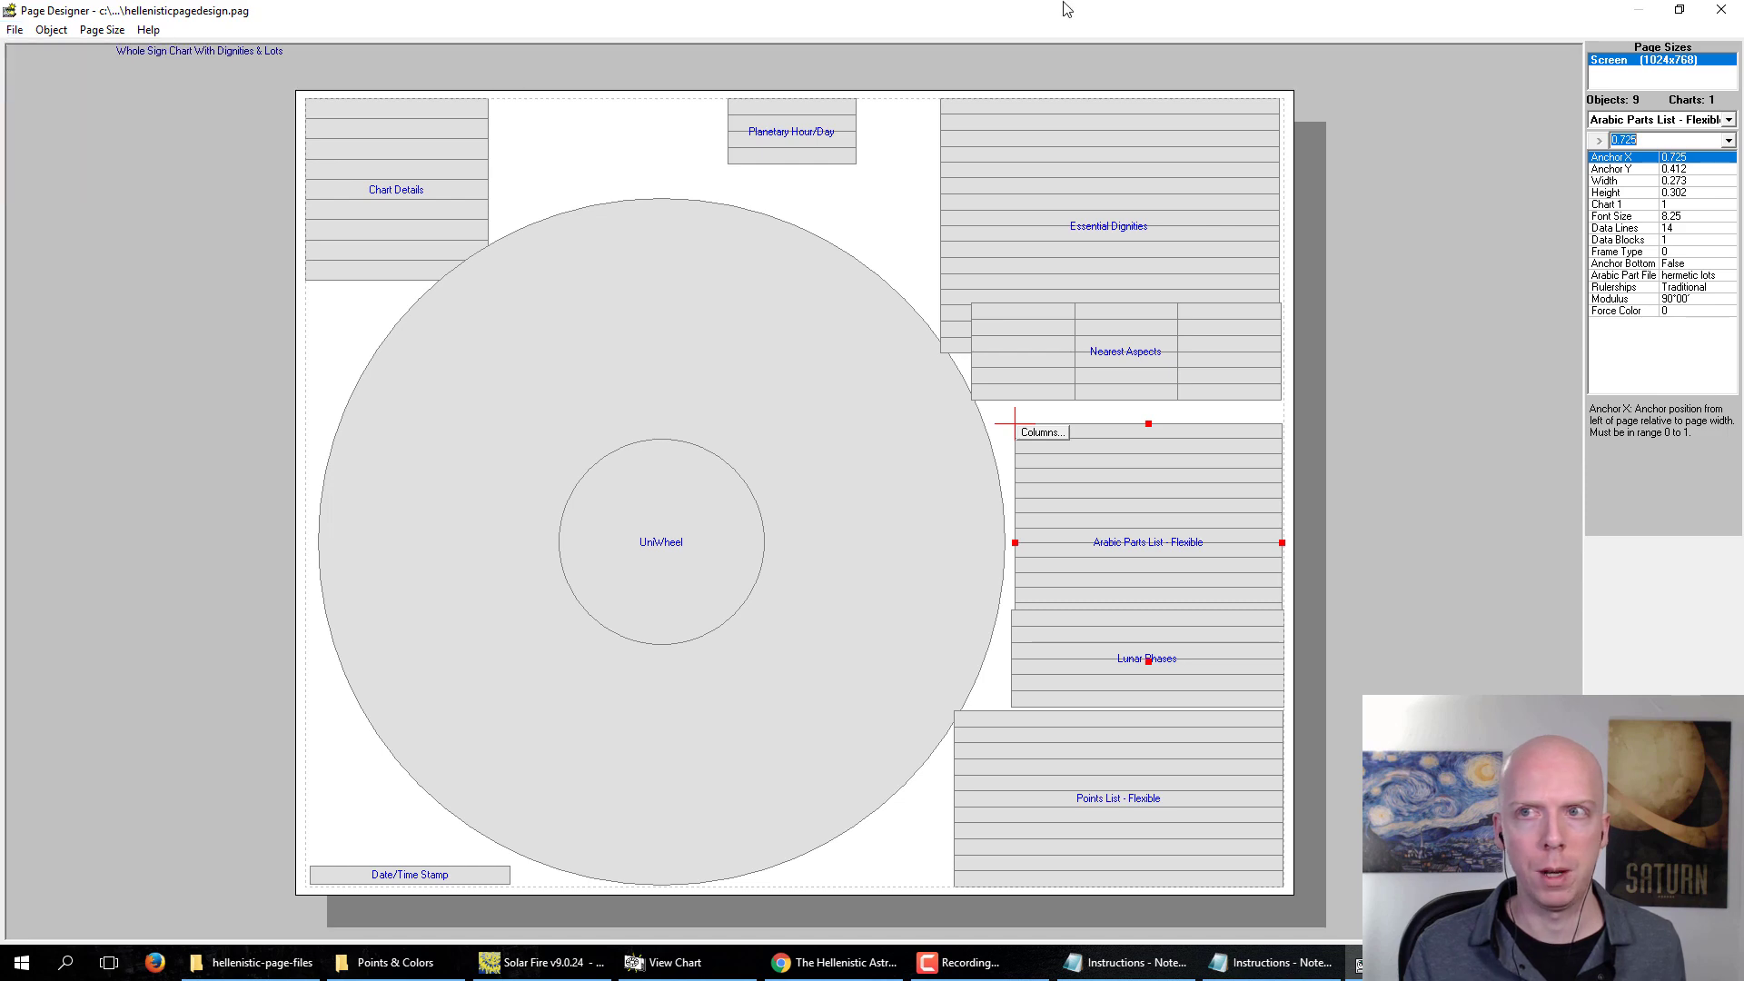
# Step: Close the Page Designer and the page browser, and redraw the chart
pyautogui.click(1721, 9)
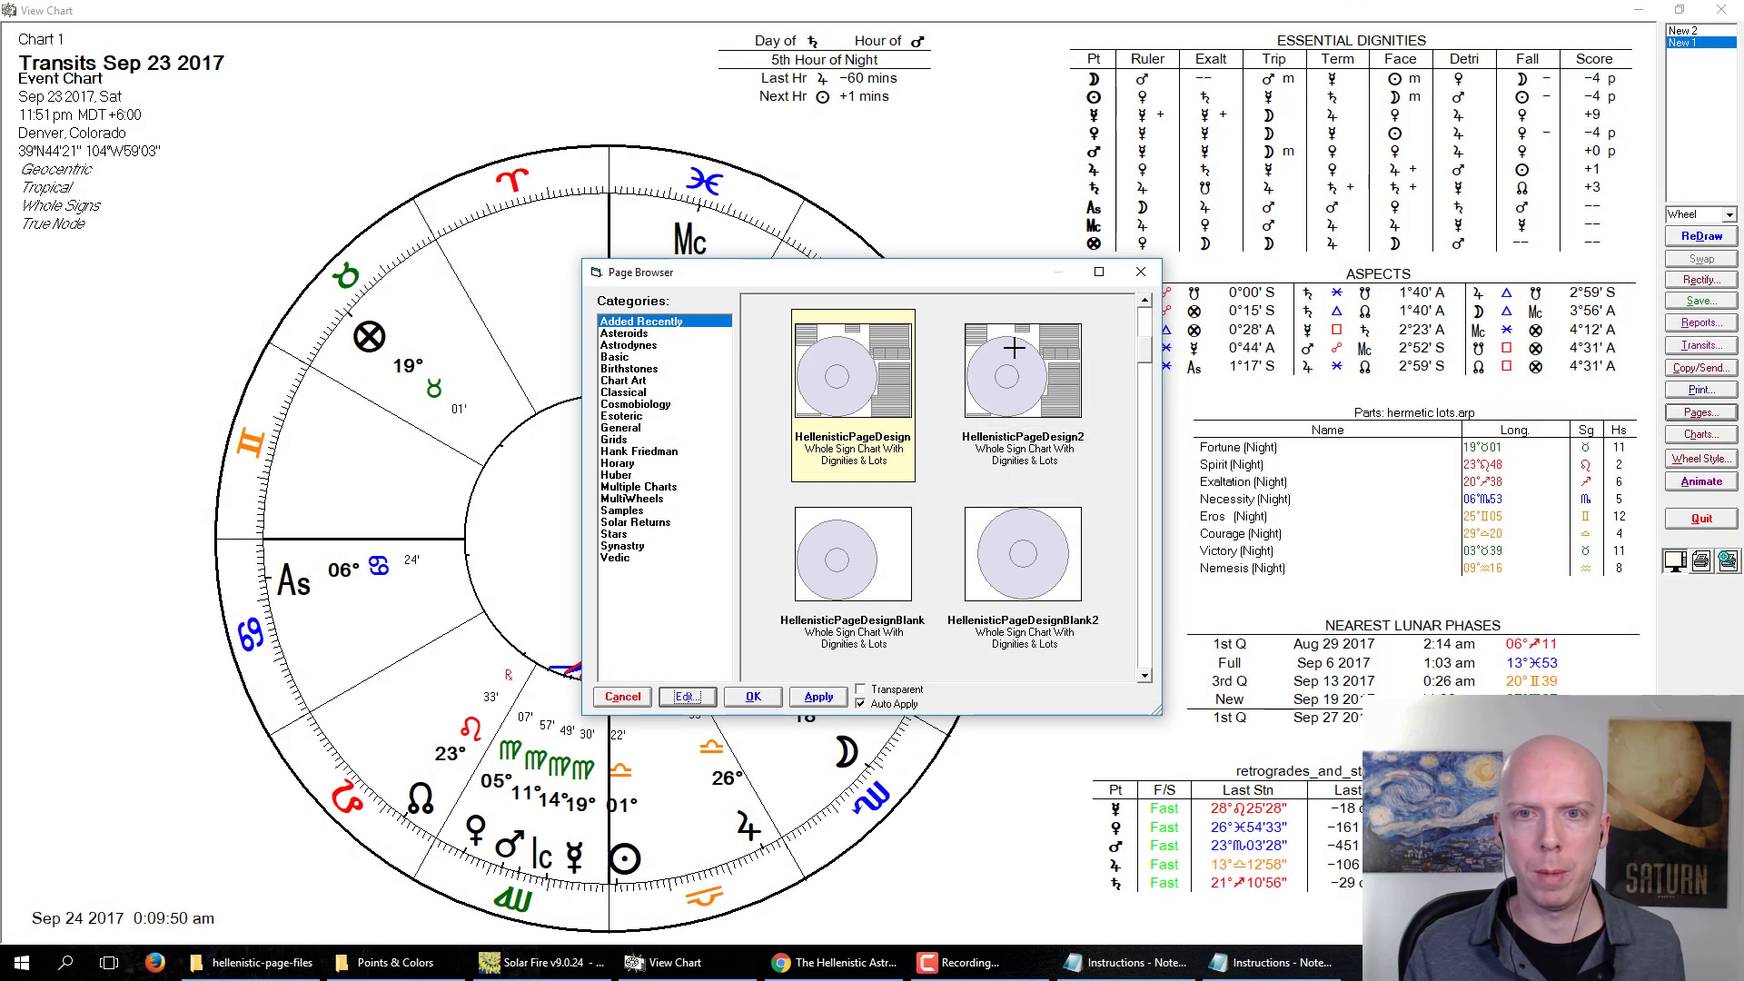
pyautogui.click(1141, 272)
pyautogui.click(1699, 237)
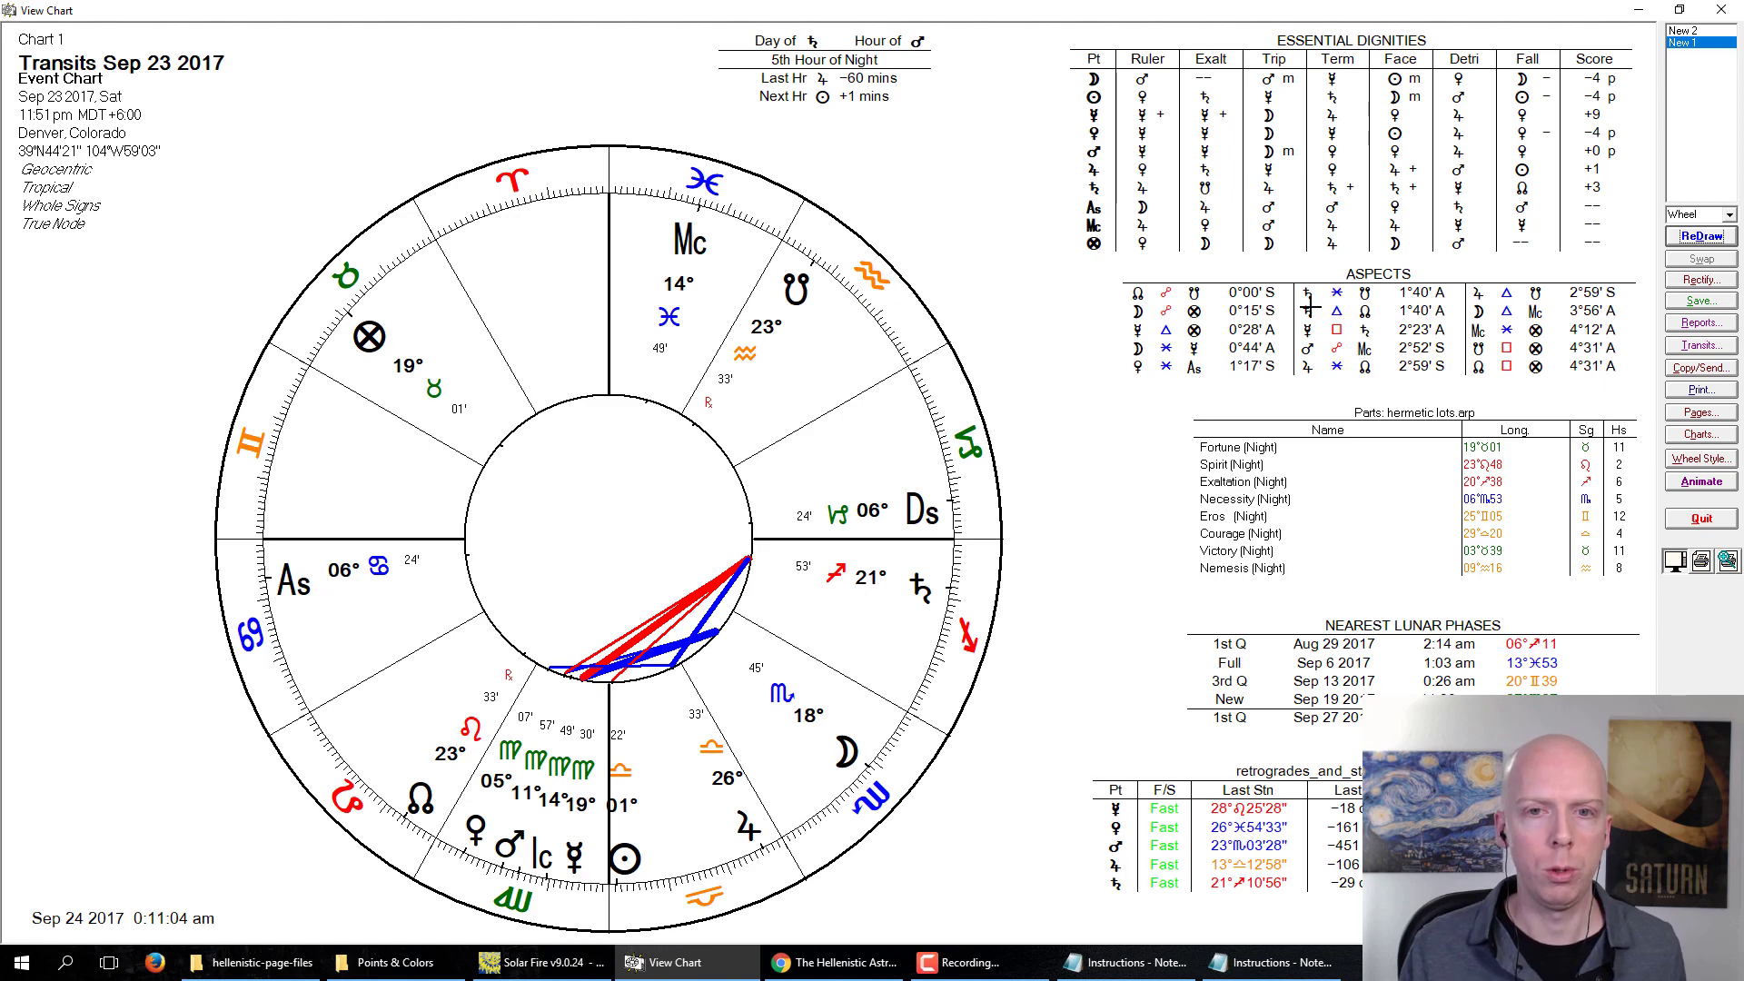
# Step: Check the chart's display options without choosing any, and close the chart view
pyautogui.rightClick(1023, 427)
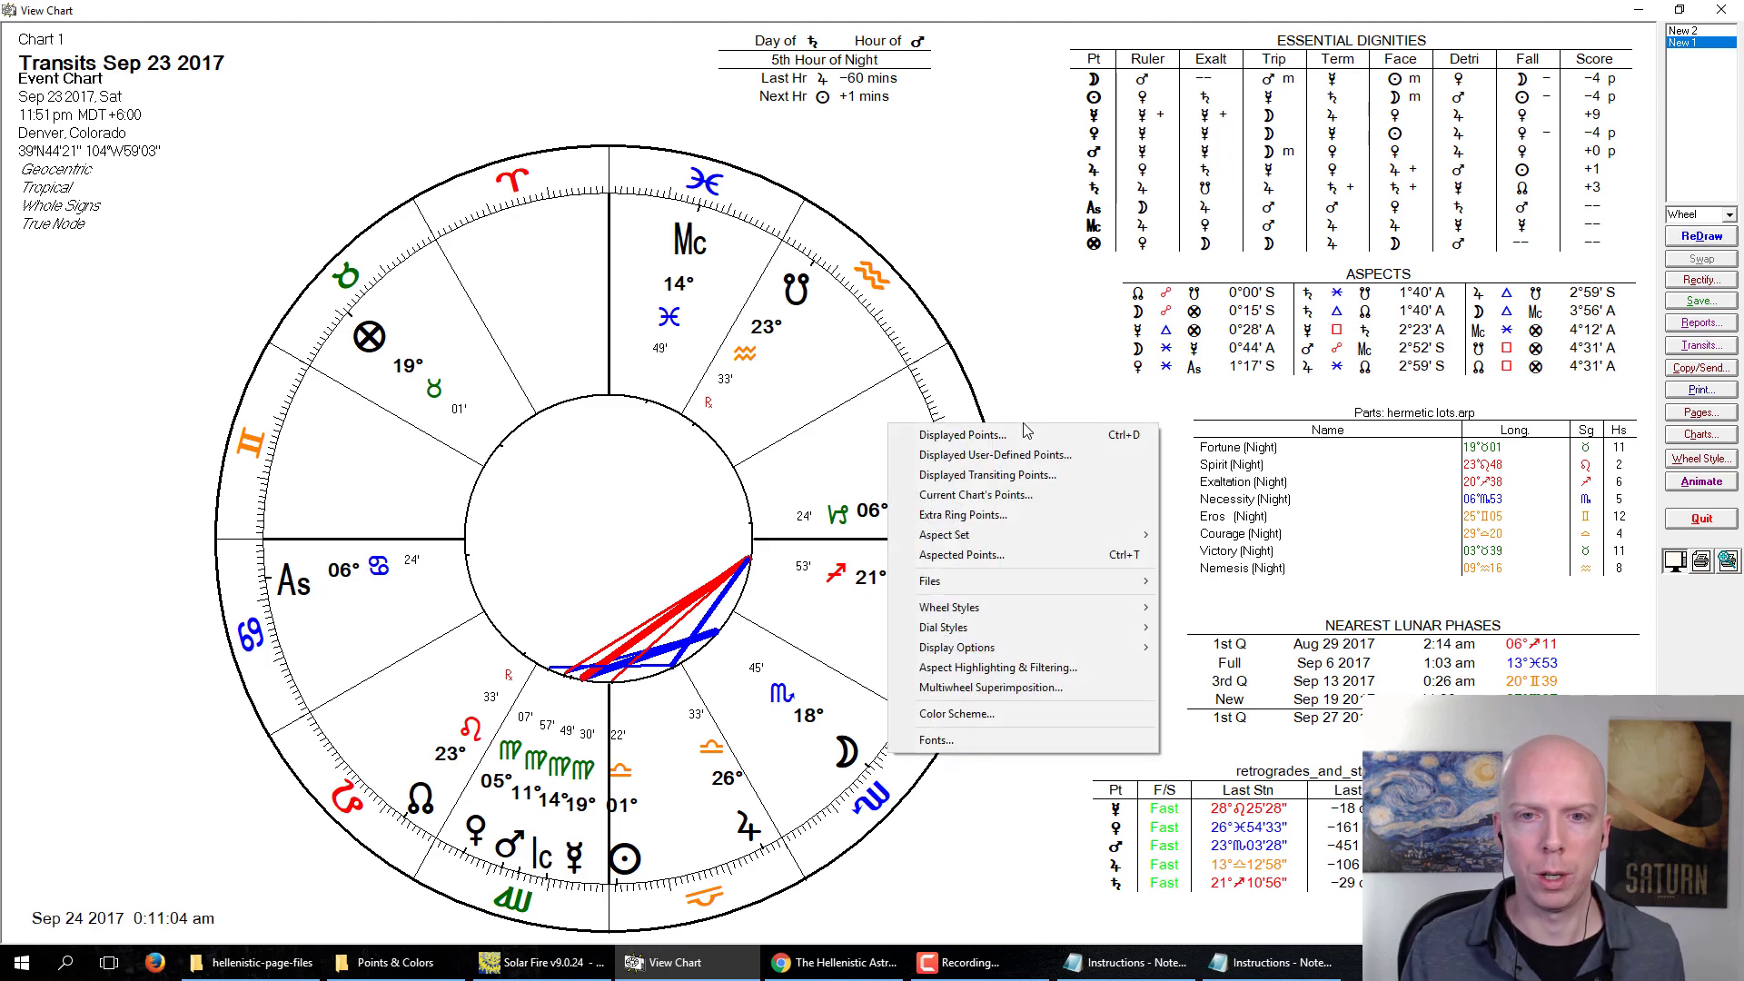
pyautogui.click(1715, 15)
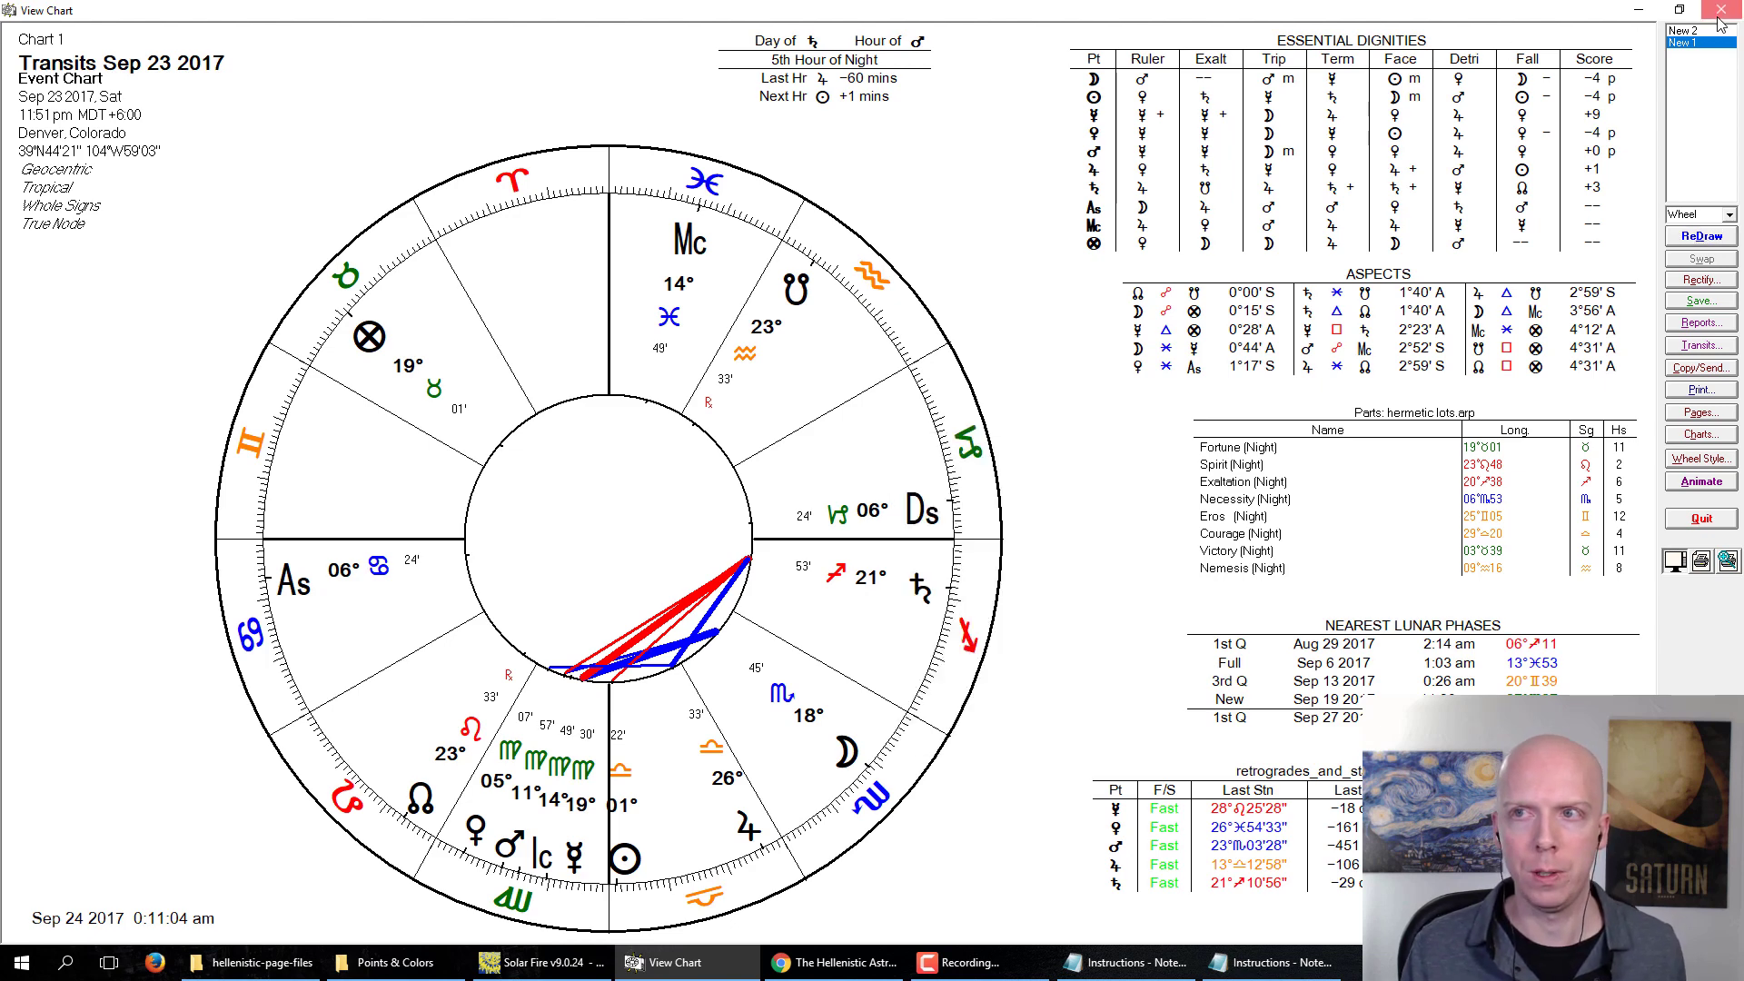
pyautogui.click(1715, 15)
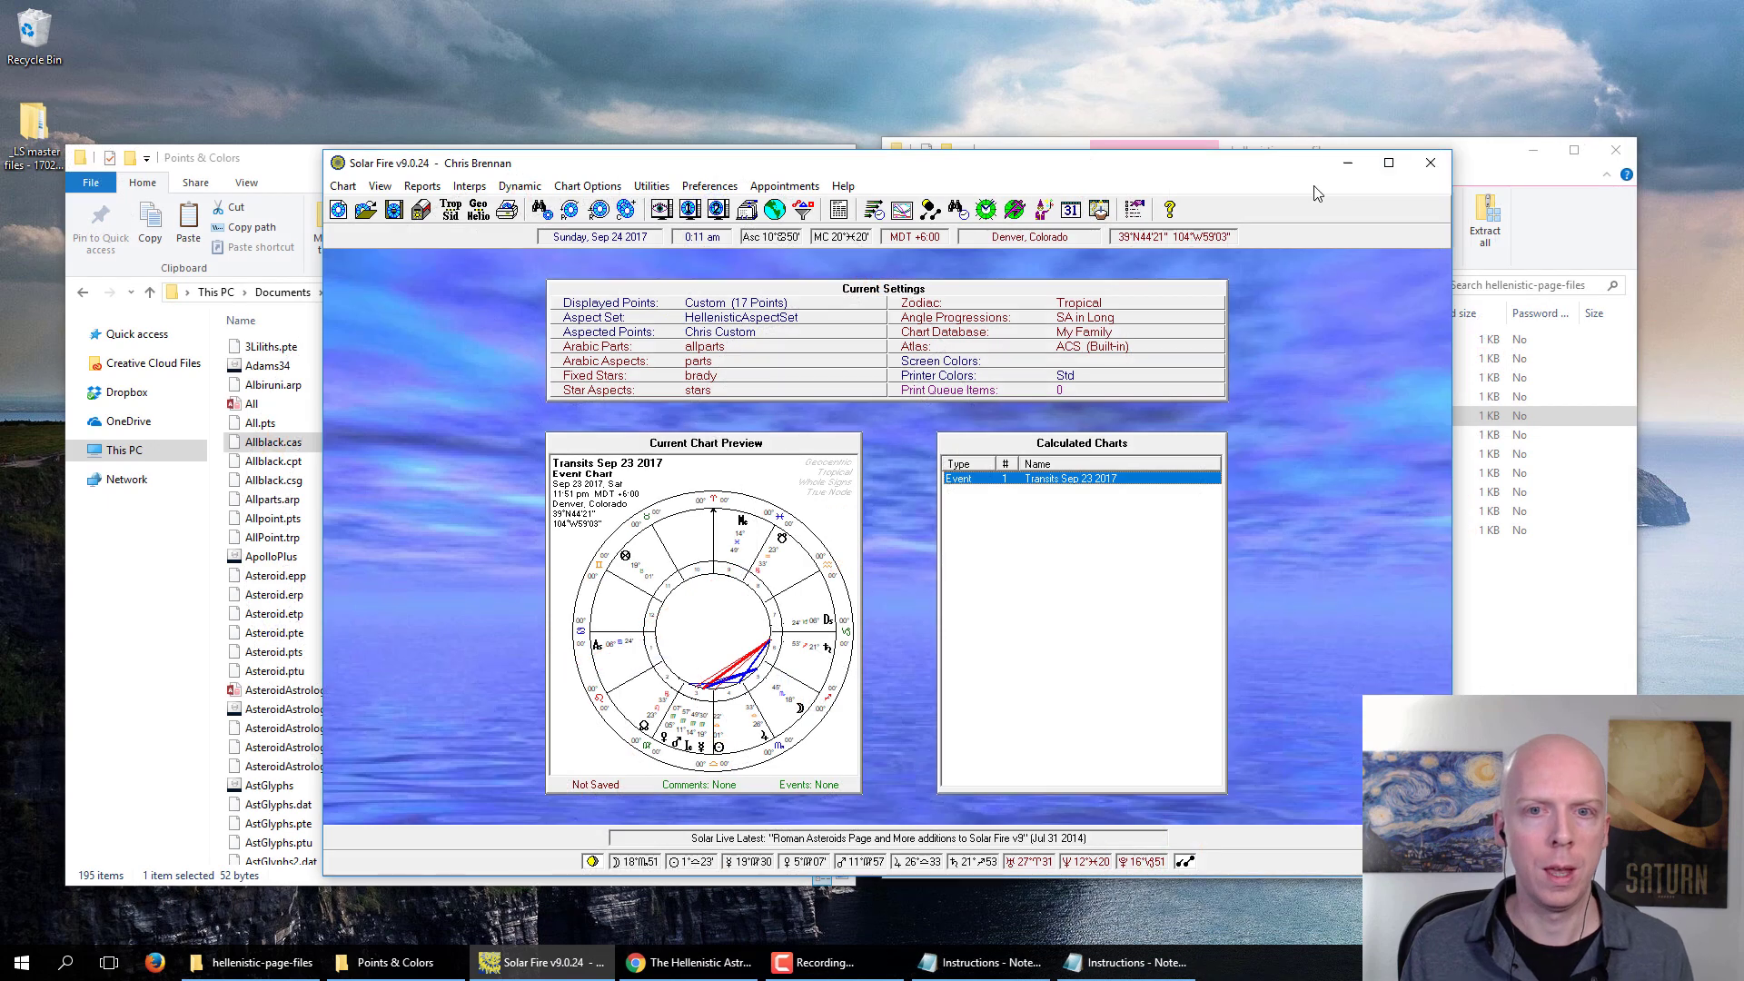
# Step: Edit the calculated chart Transits Sep 23 2017 with Whole Signs as its house system, and open the chart for viewing
pyautogui.rightClick(1054, 490)
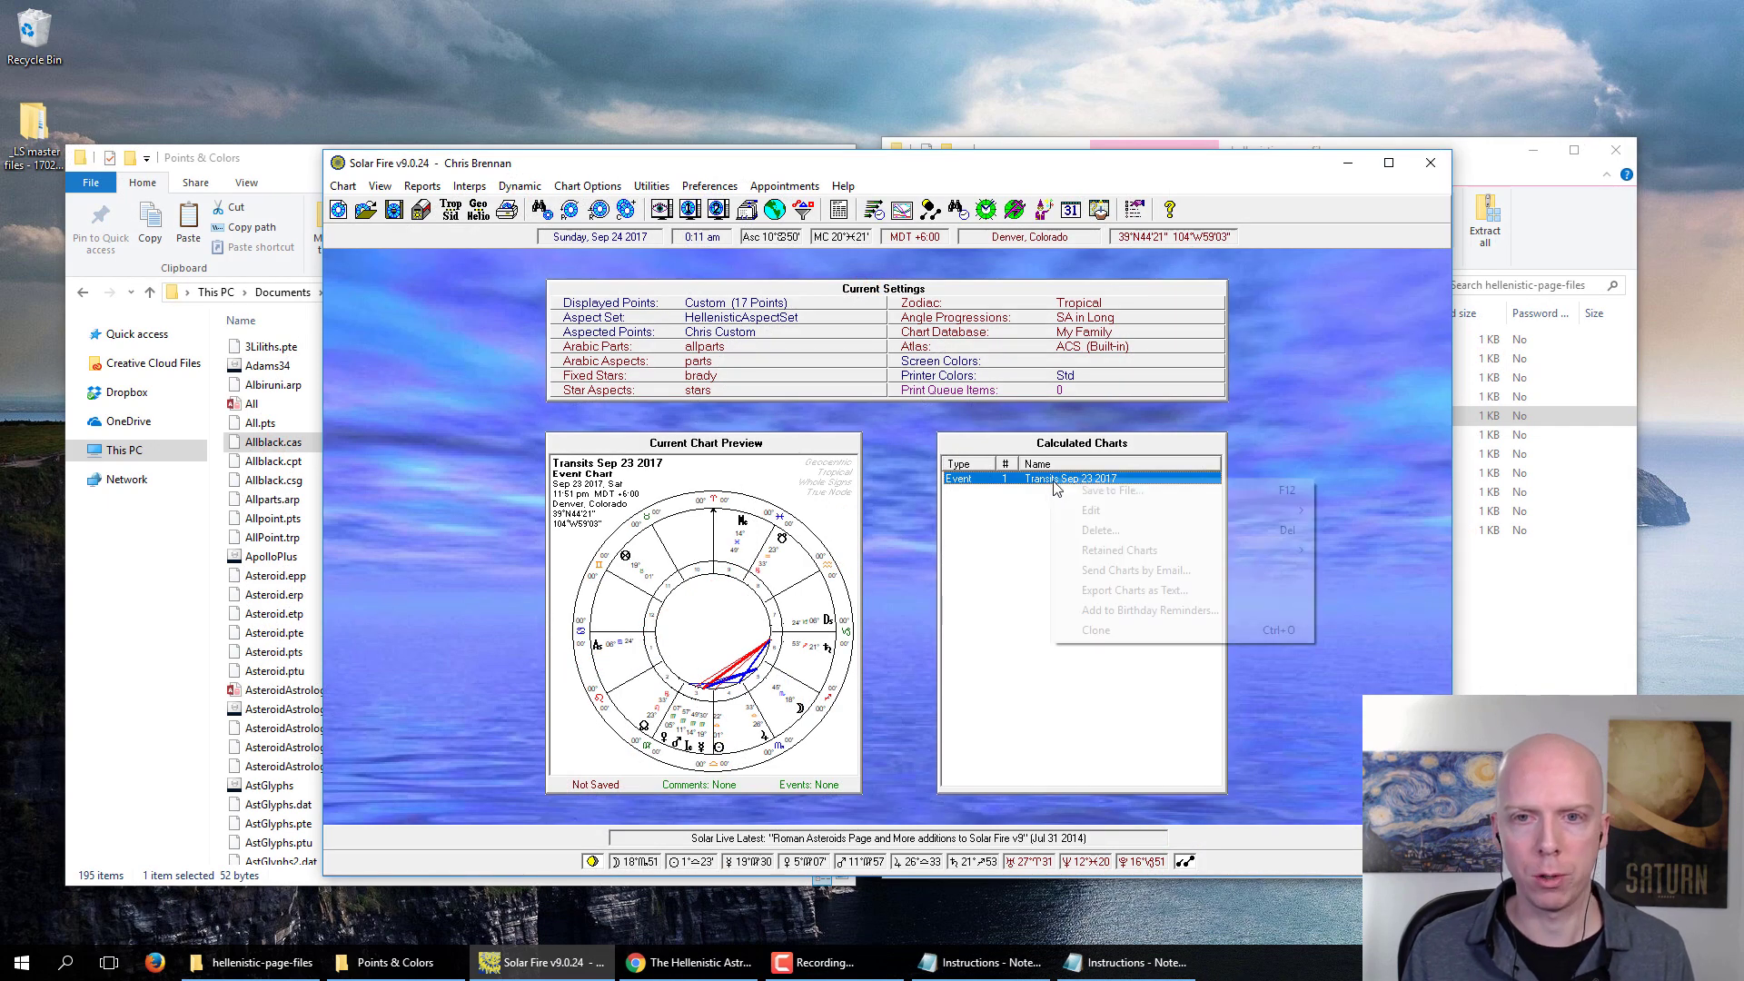
pyautogui.moveTo(1071, 514)
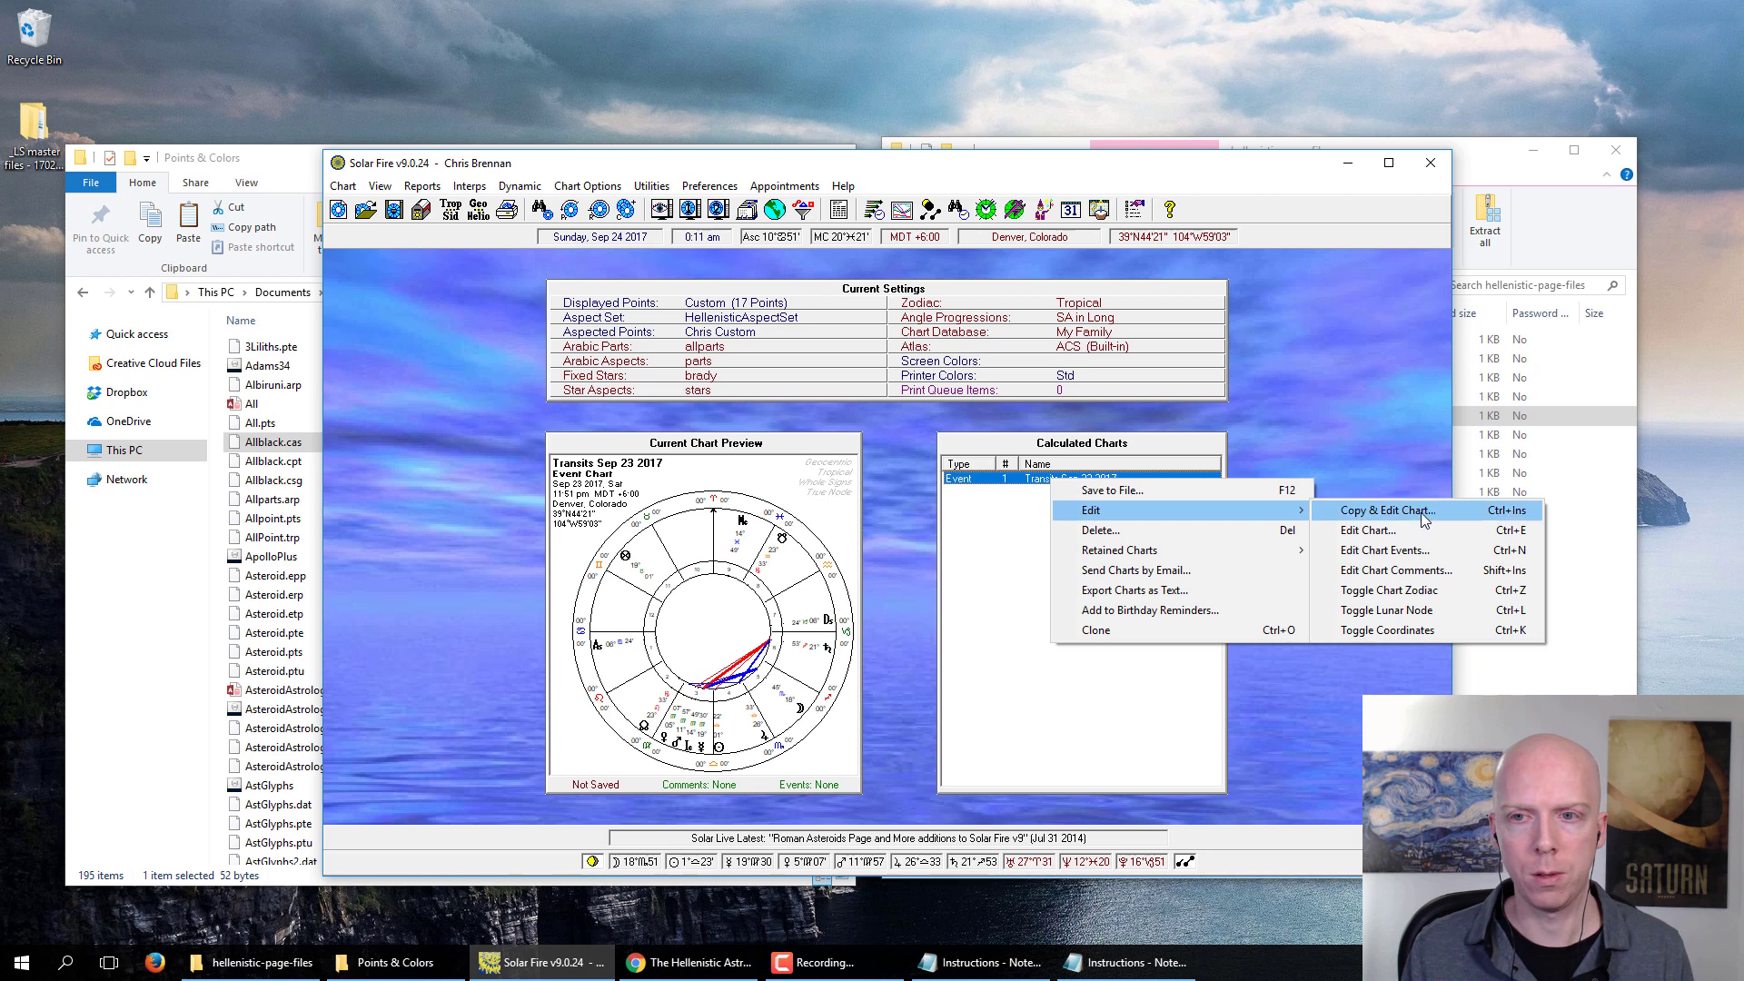
pyautogui.click(1390, 530)
pyautogui.click(1086, 480)
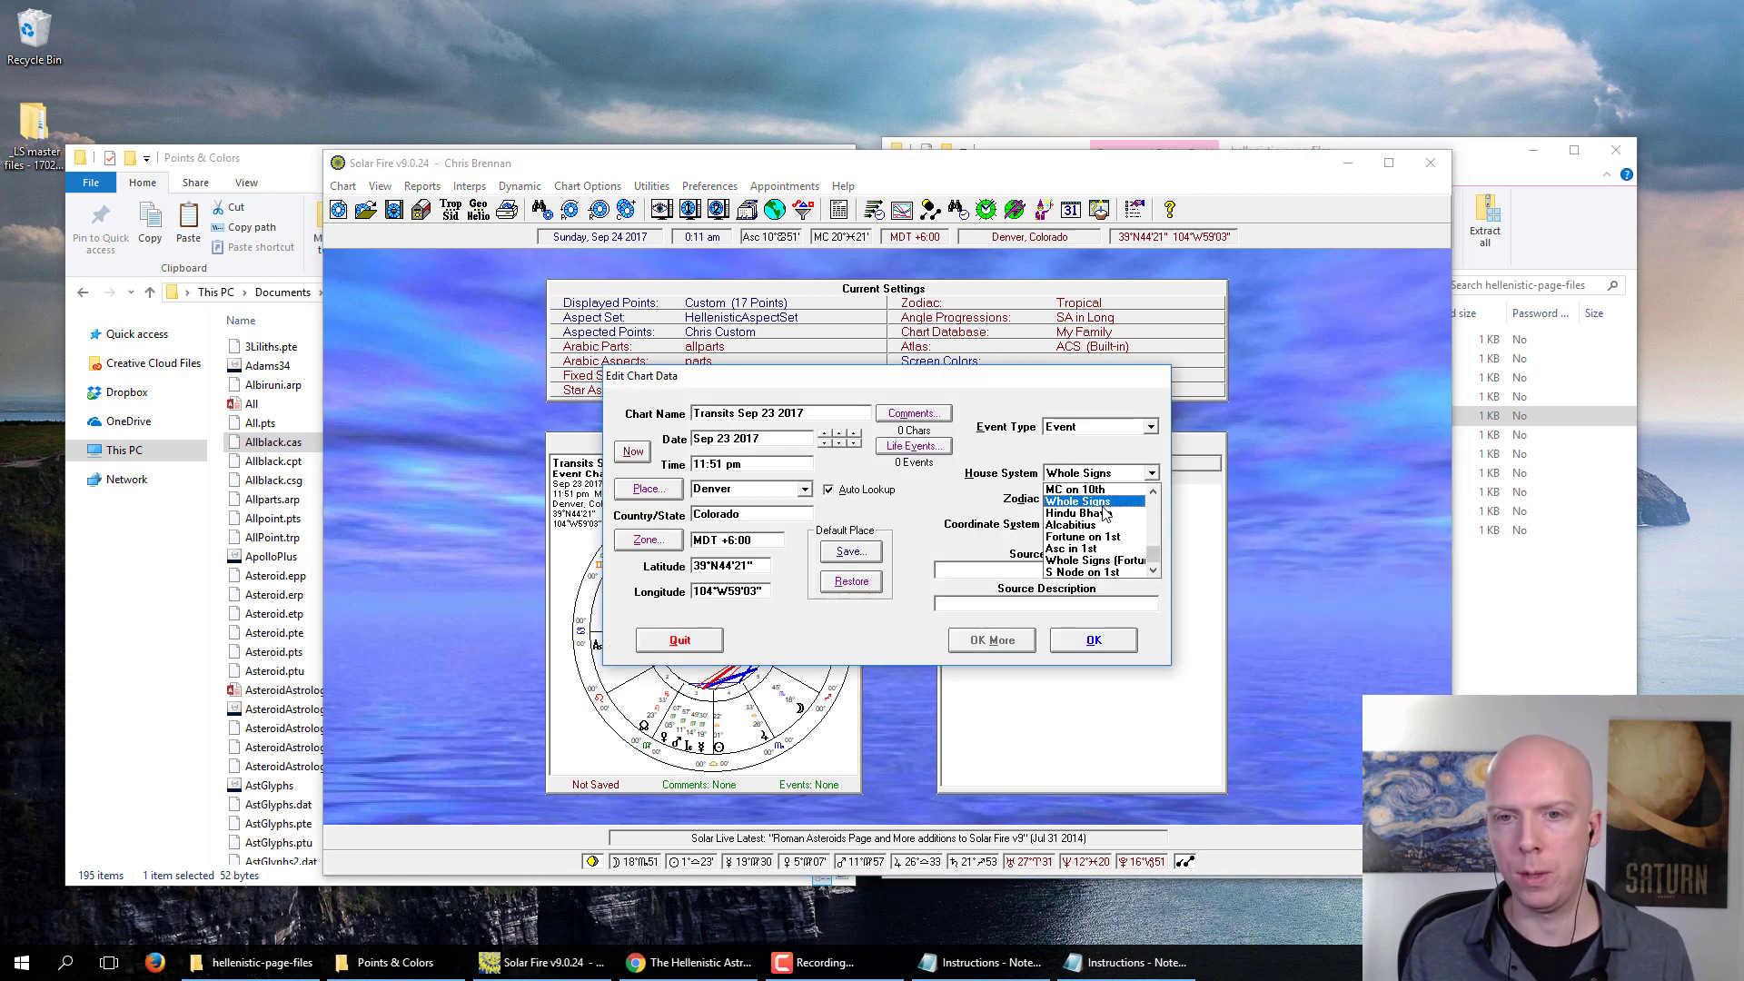
pyautogui.click(1082, 501)
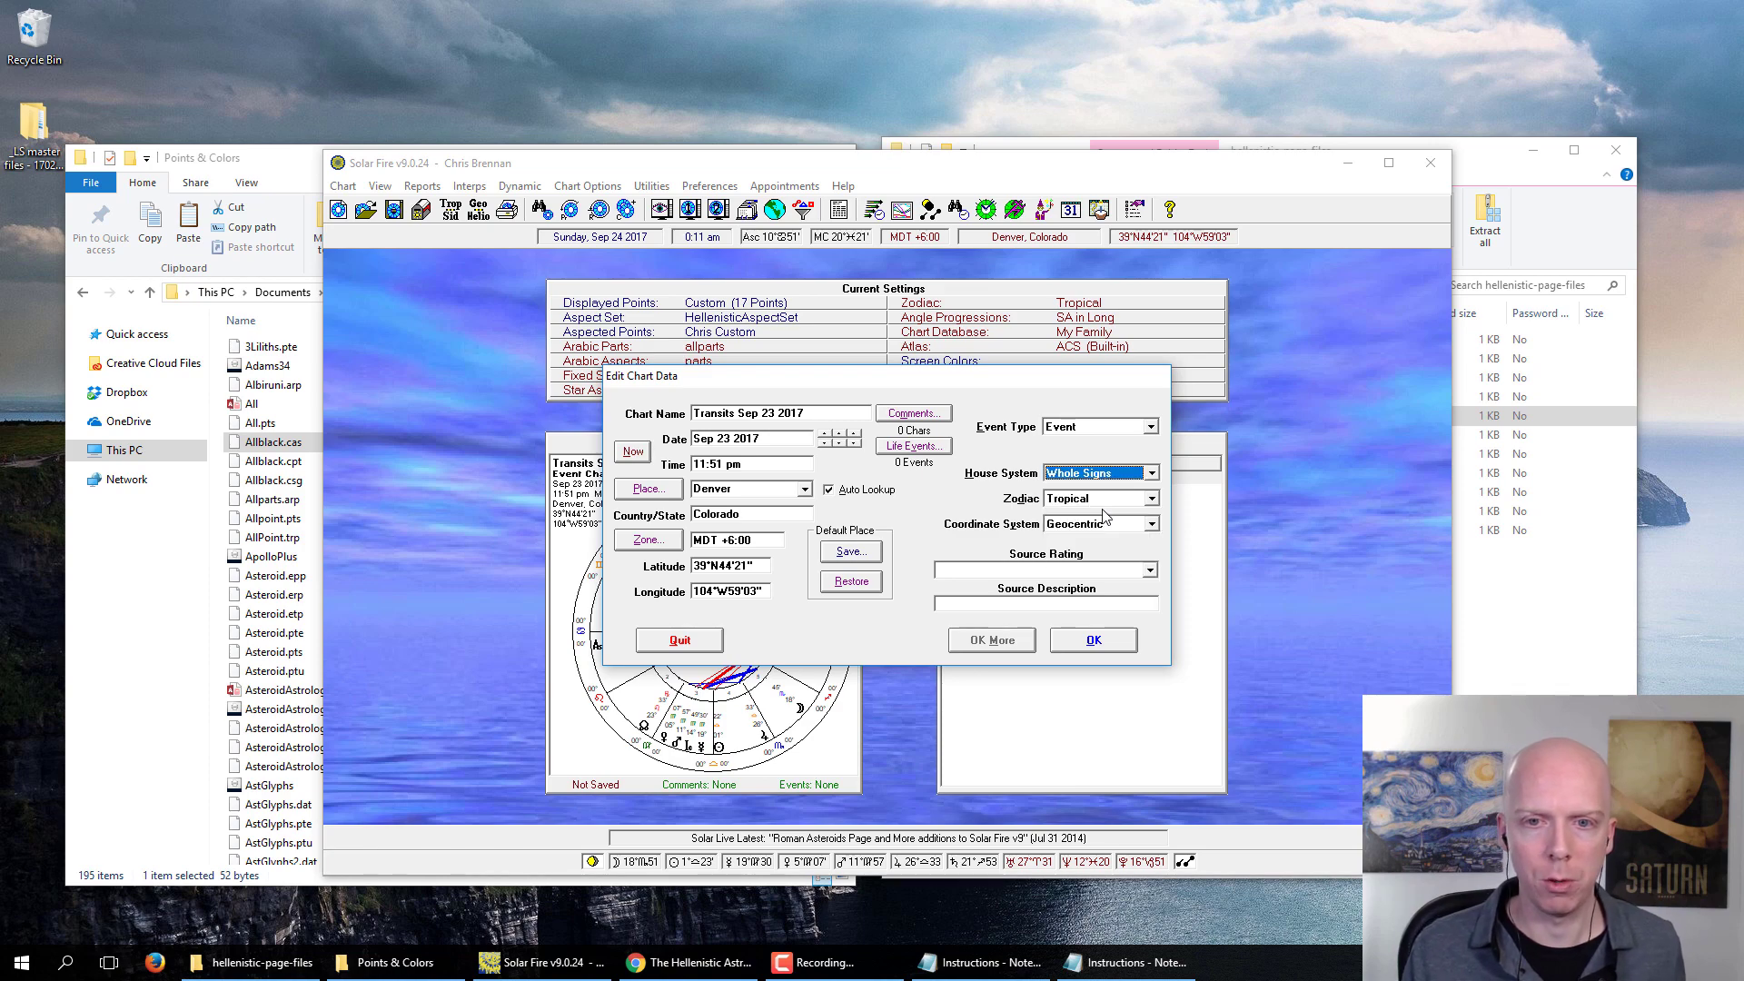
pyautogui.click(1094, 641)
pyautogui.doubleClick(1090, 482)
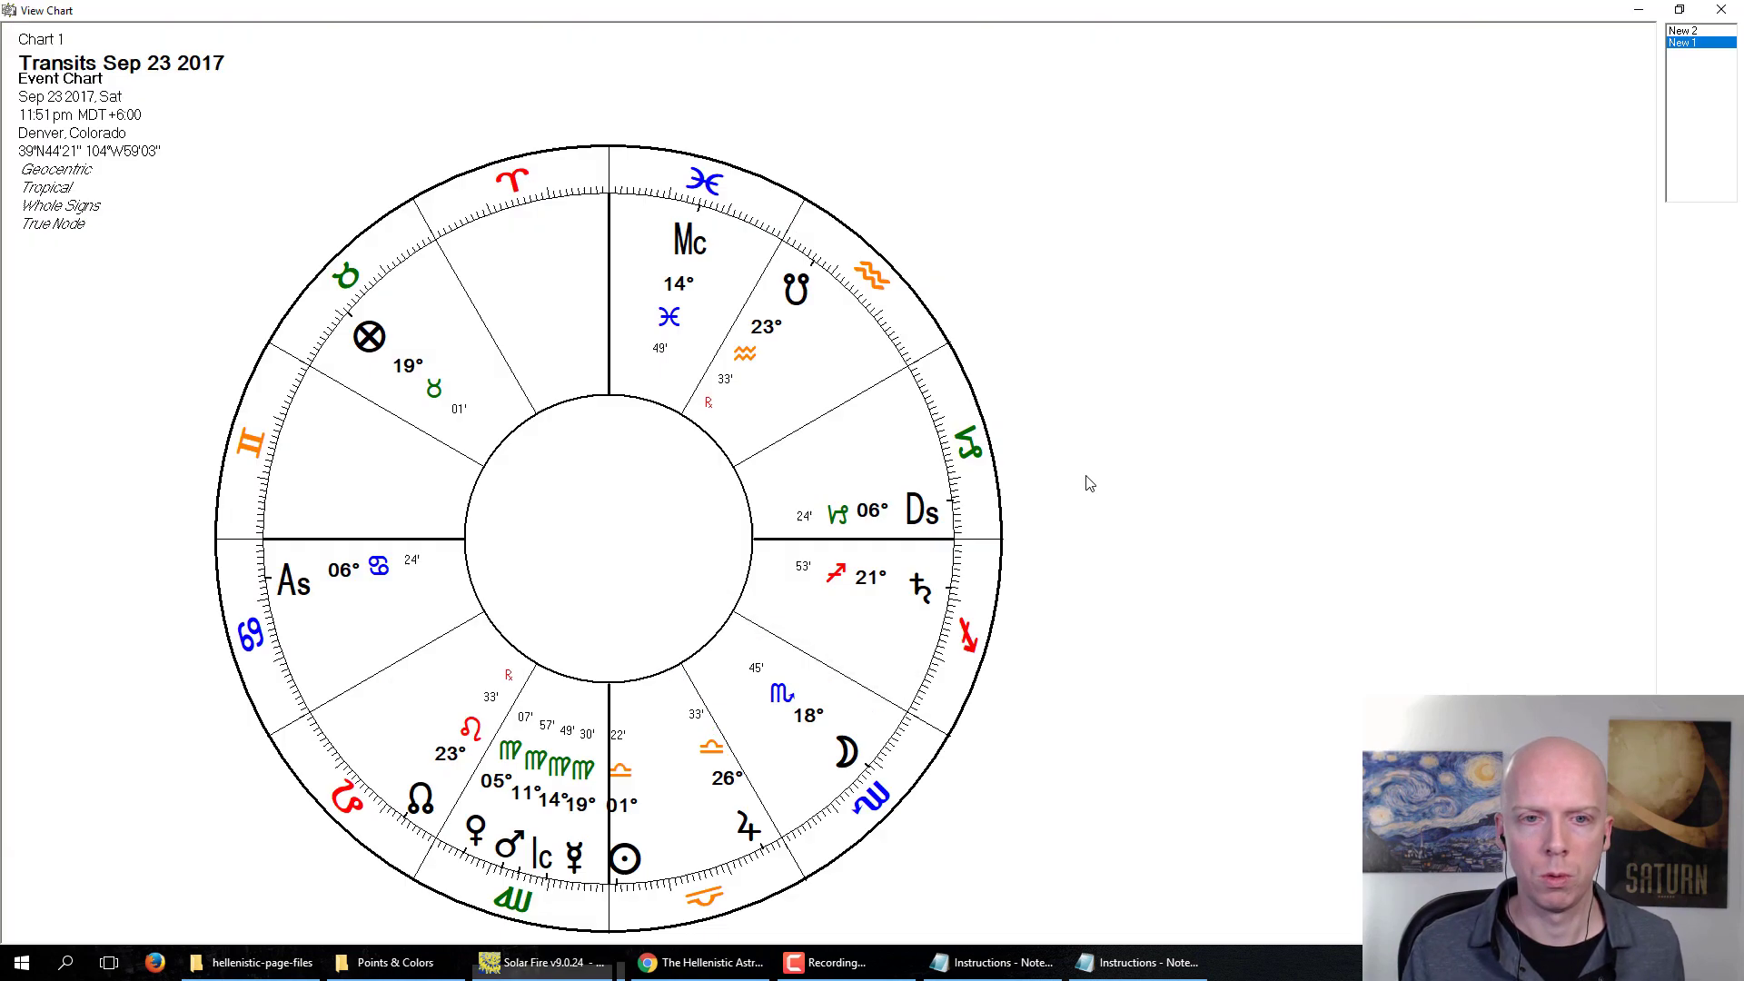